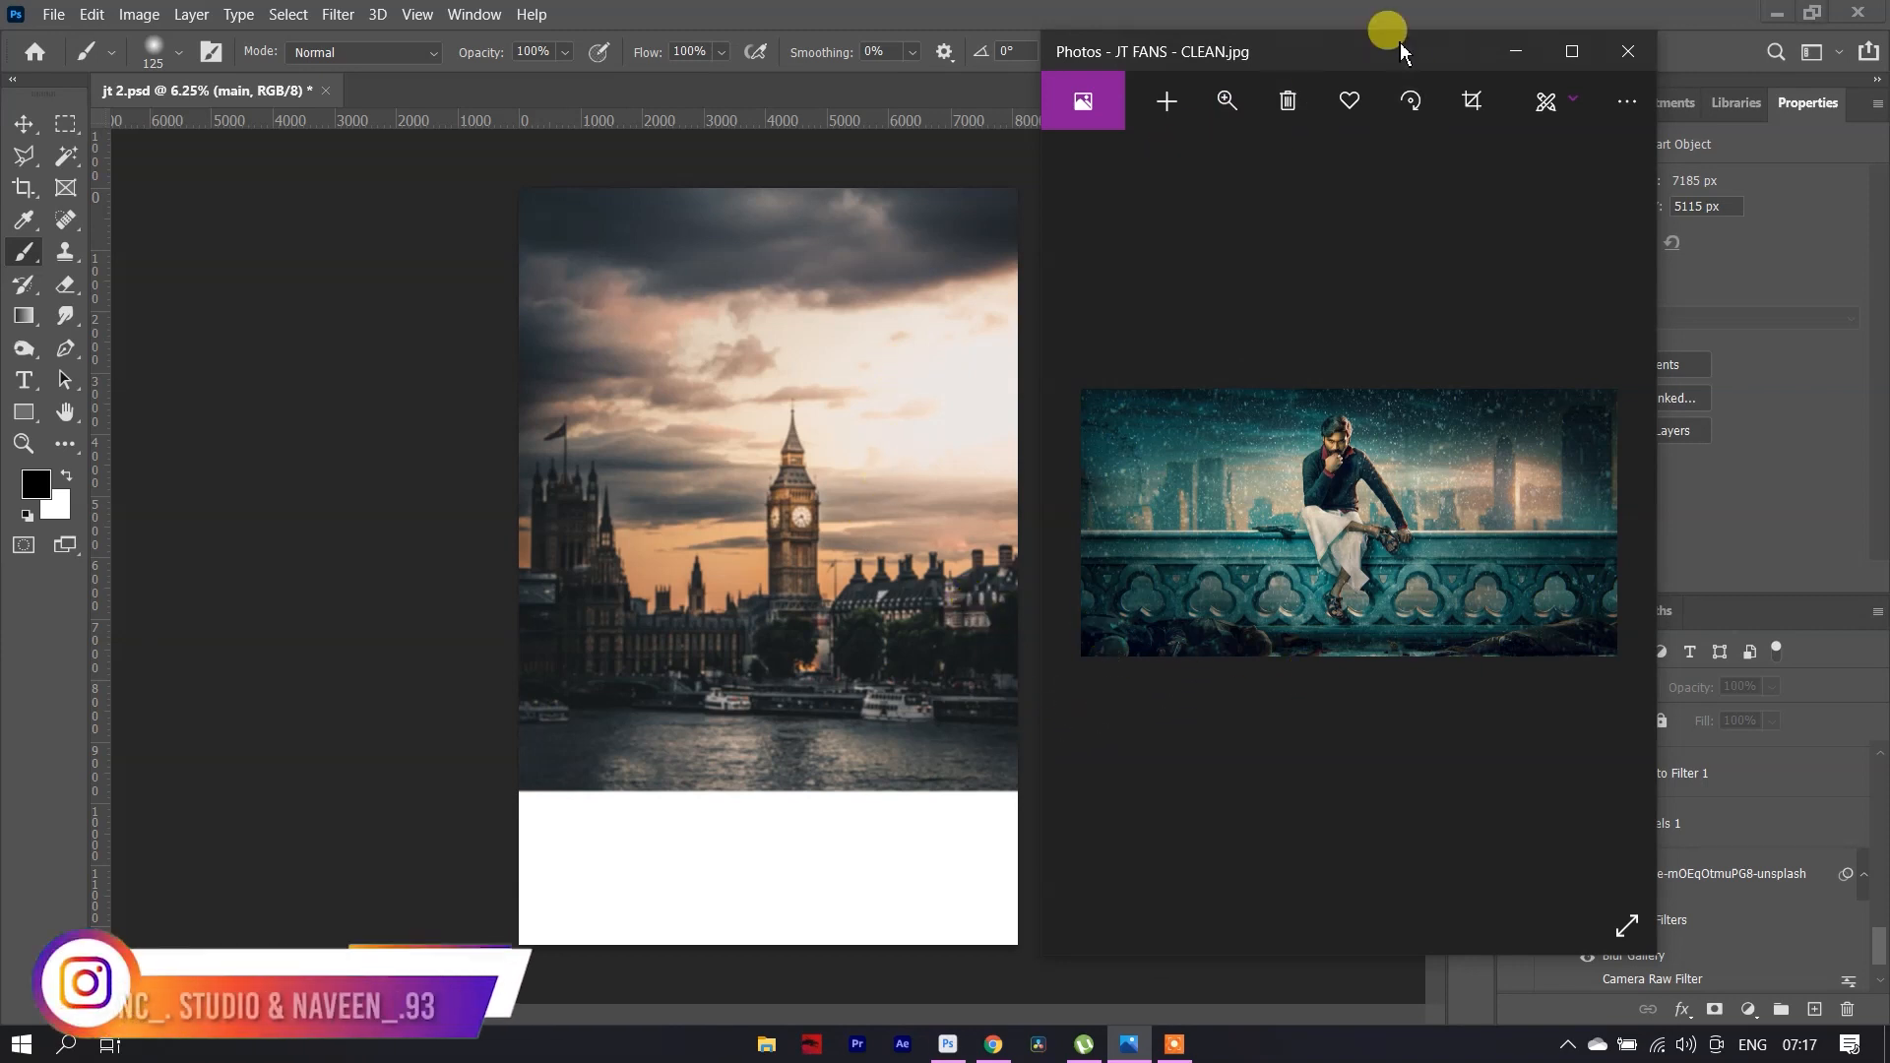
Close the reference photo and turn on the Camera Raw Filter of the luke-stackpoole city photo layer
left_click(1628, 51)
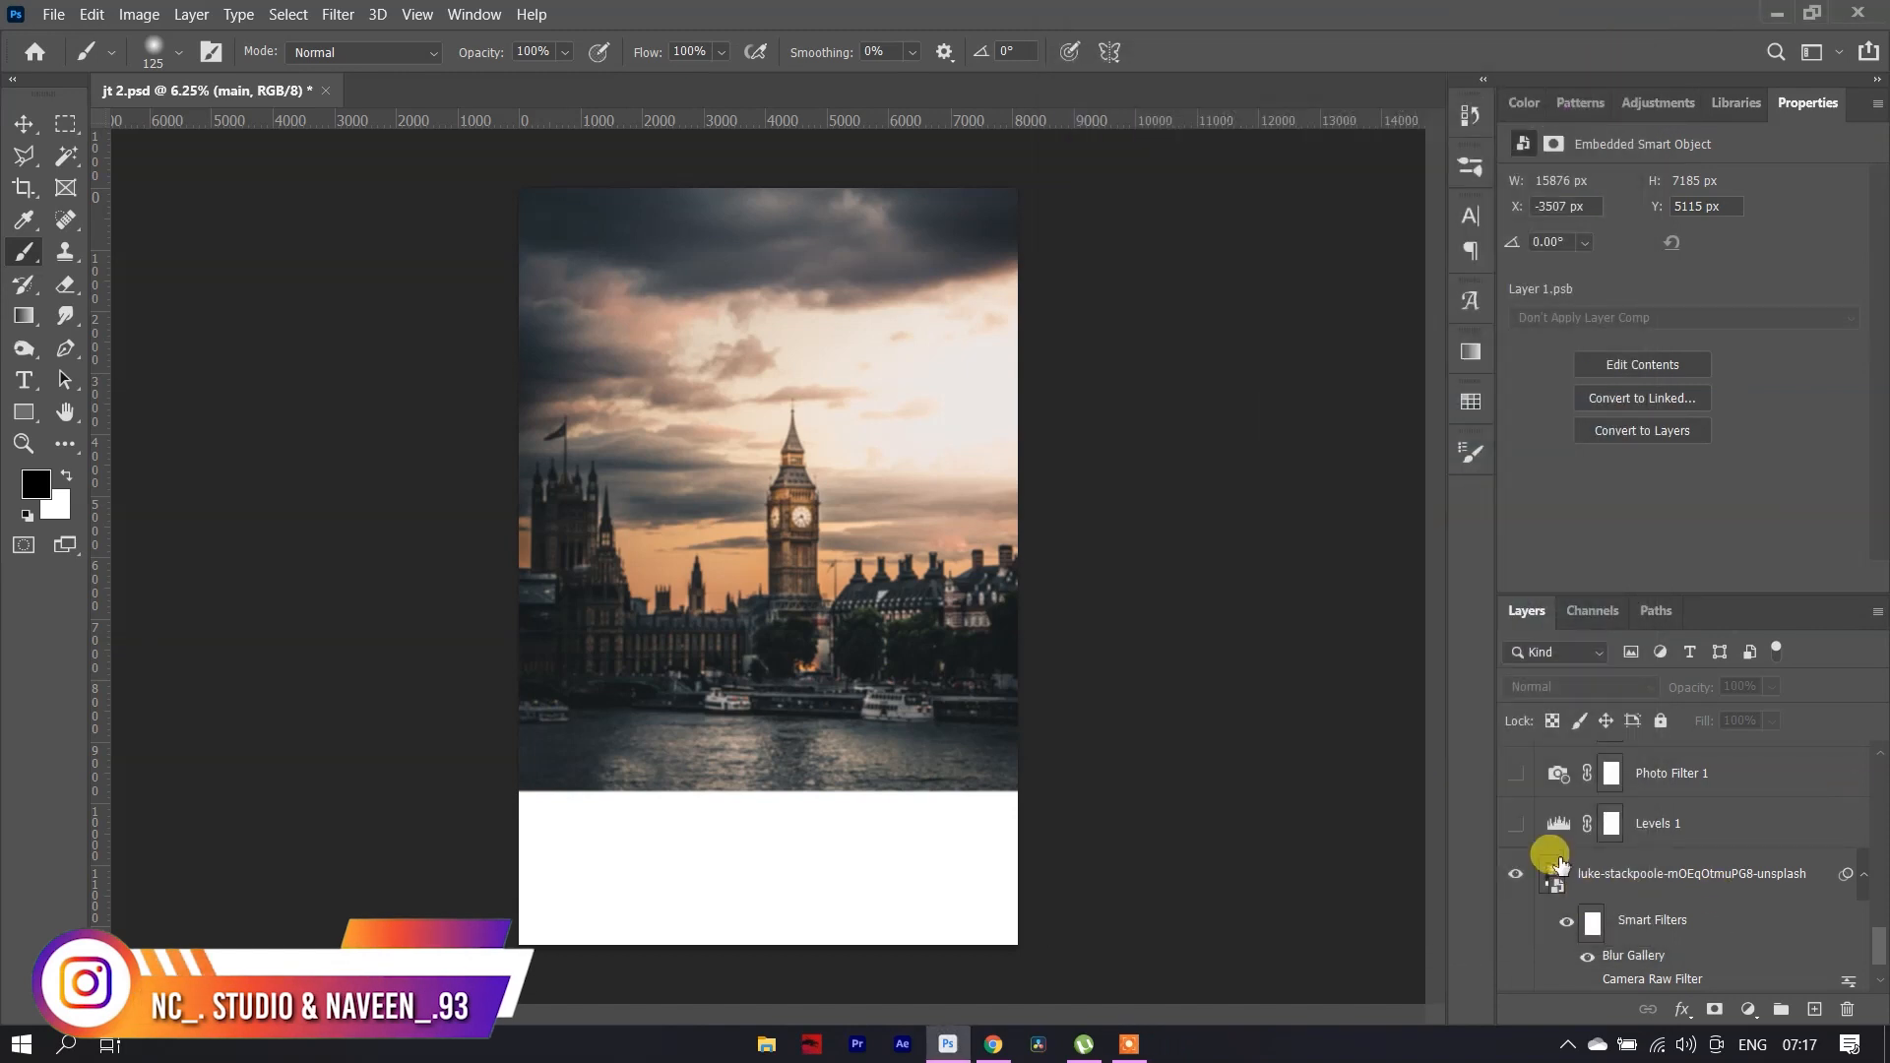
scroll(1535, 856, "down", 1)
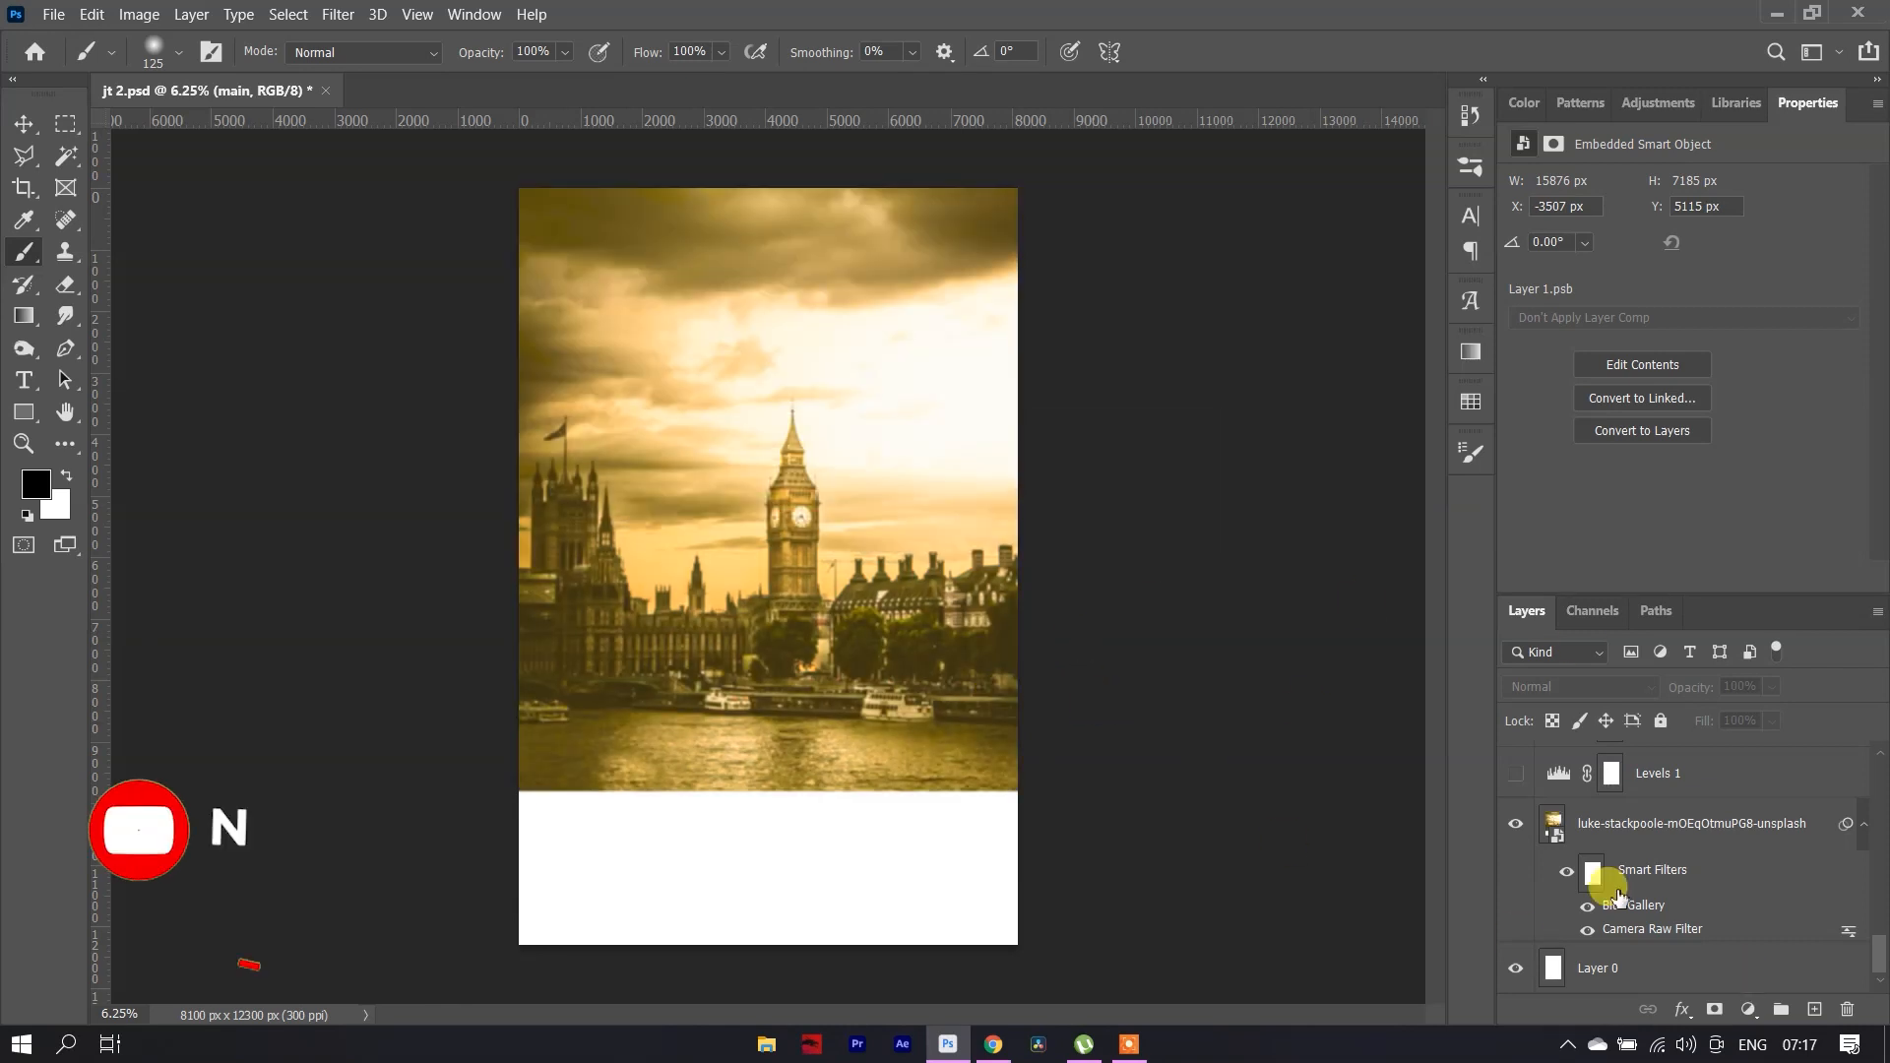
Show the Levels 1 adjustment layer above the city photo and open its settings
scroll(1599, 895, "up", 1)
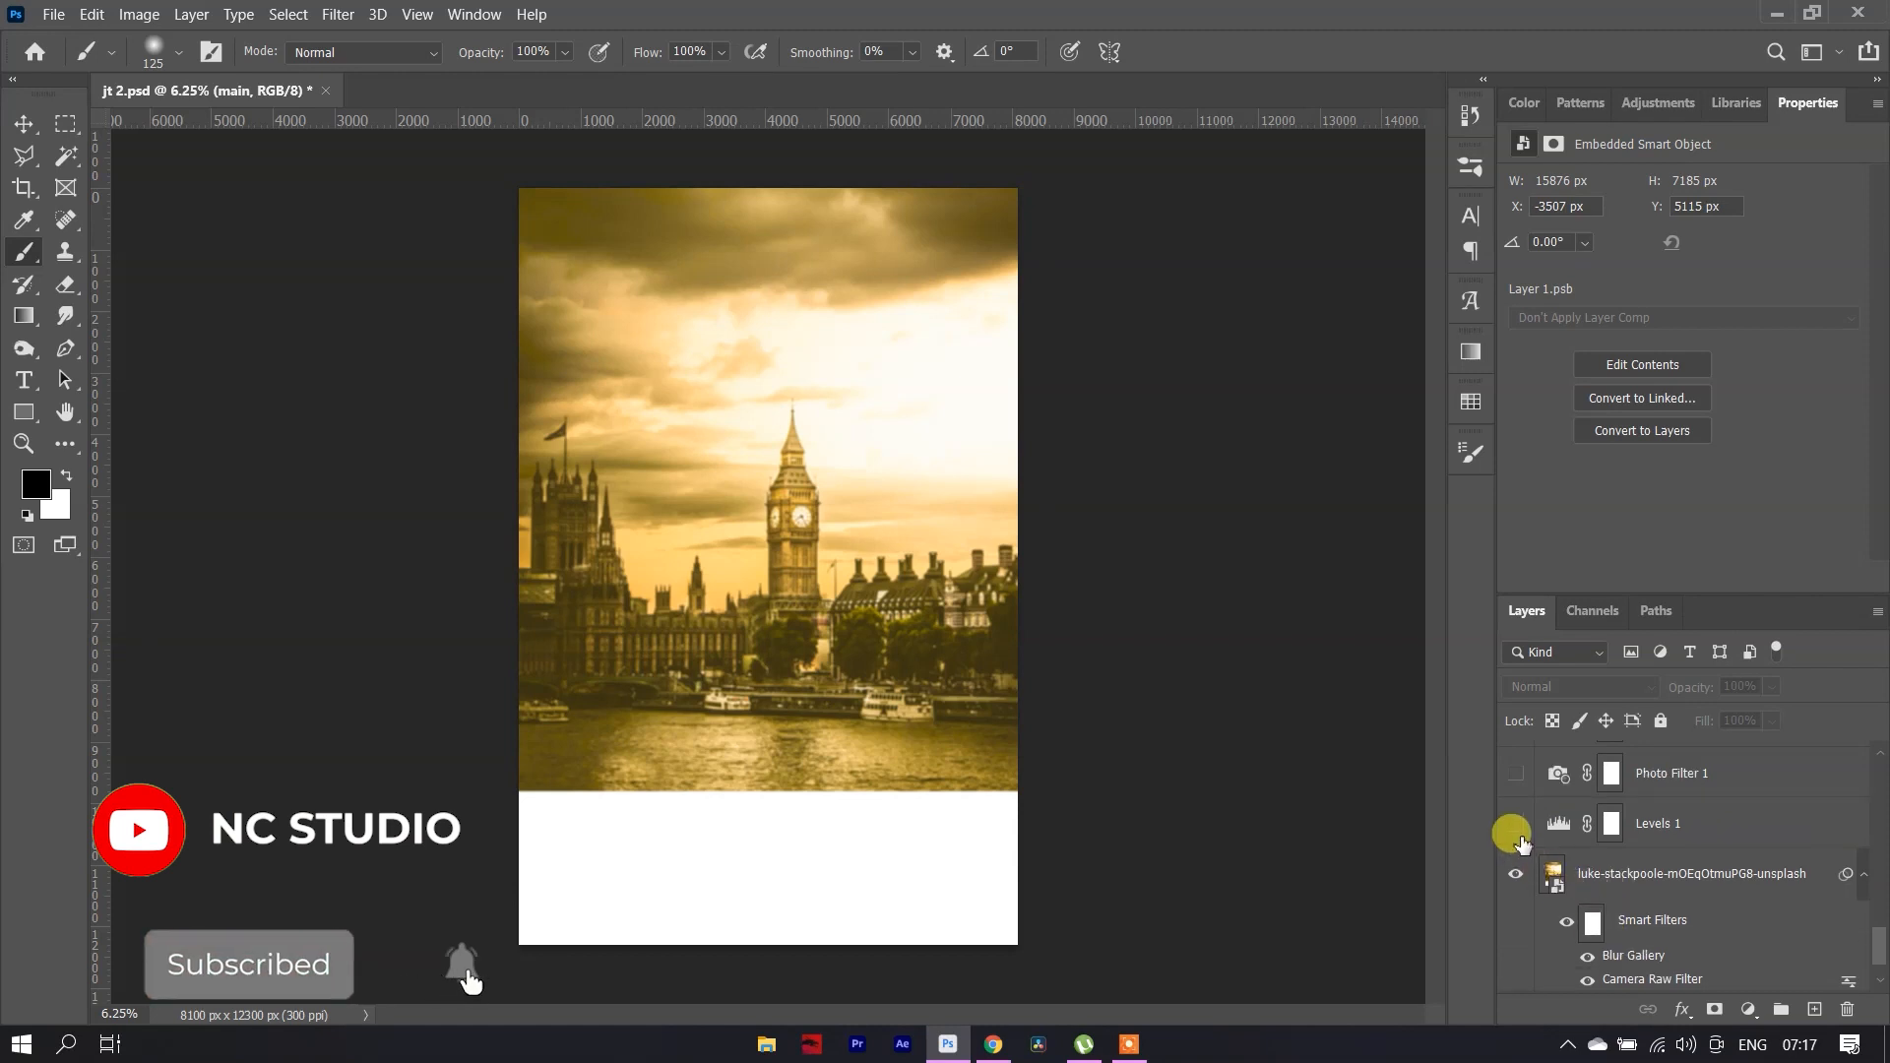
scroll(1732, 871, "up", 1)
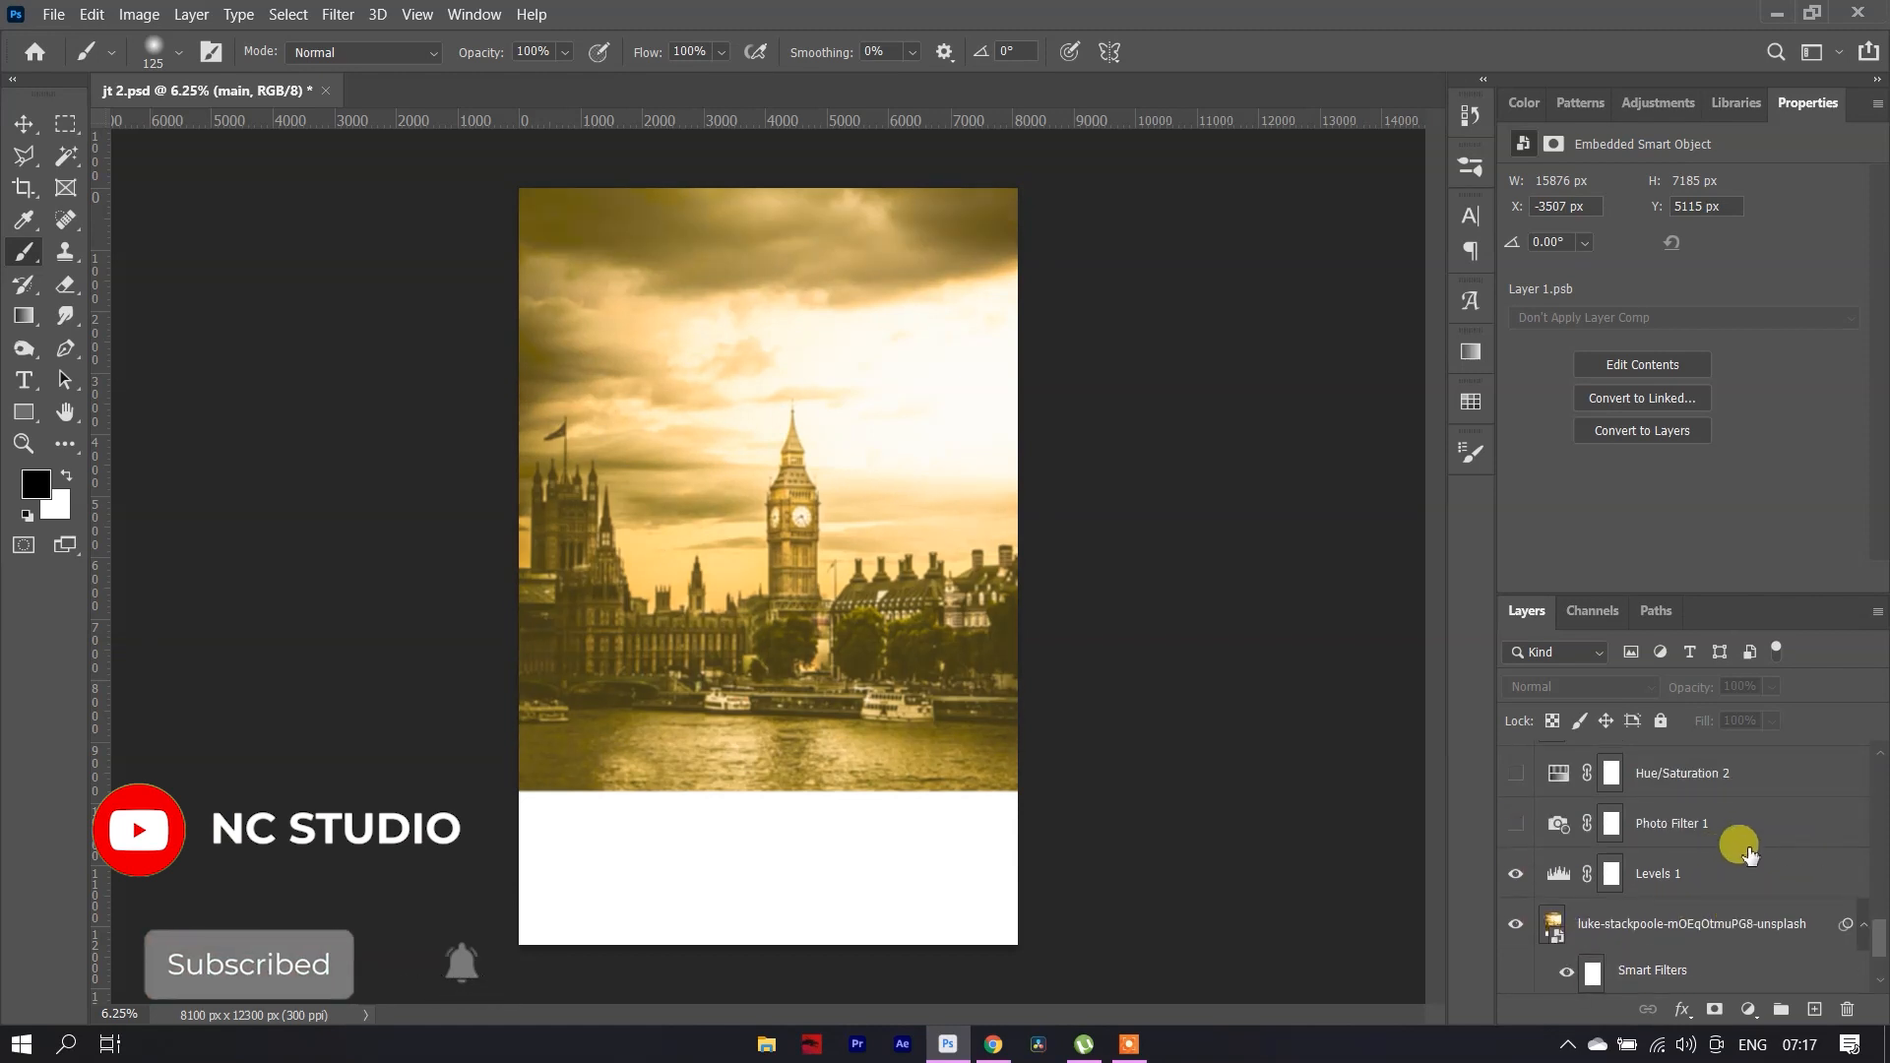
left_click(1656, 116)
left_click(1801, 104)
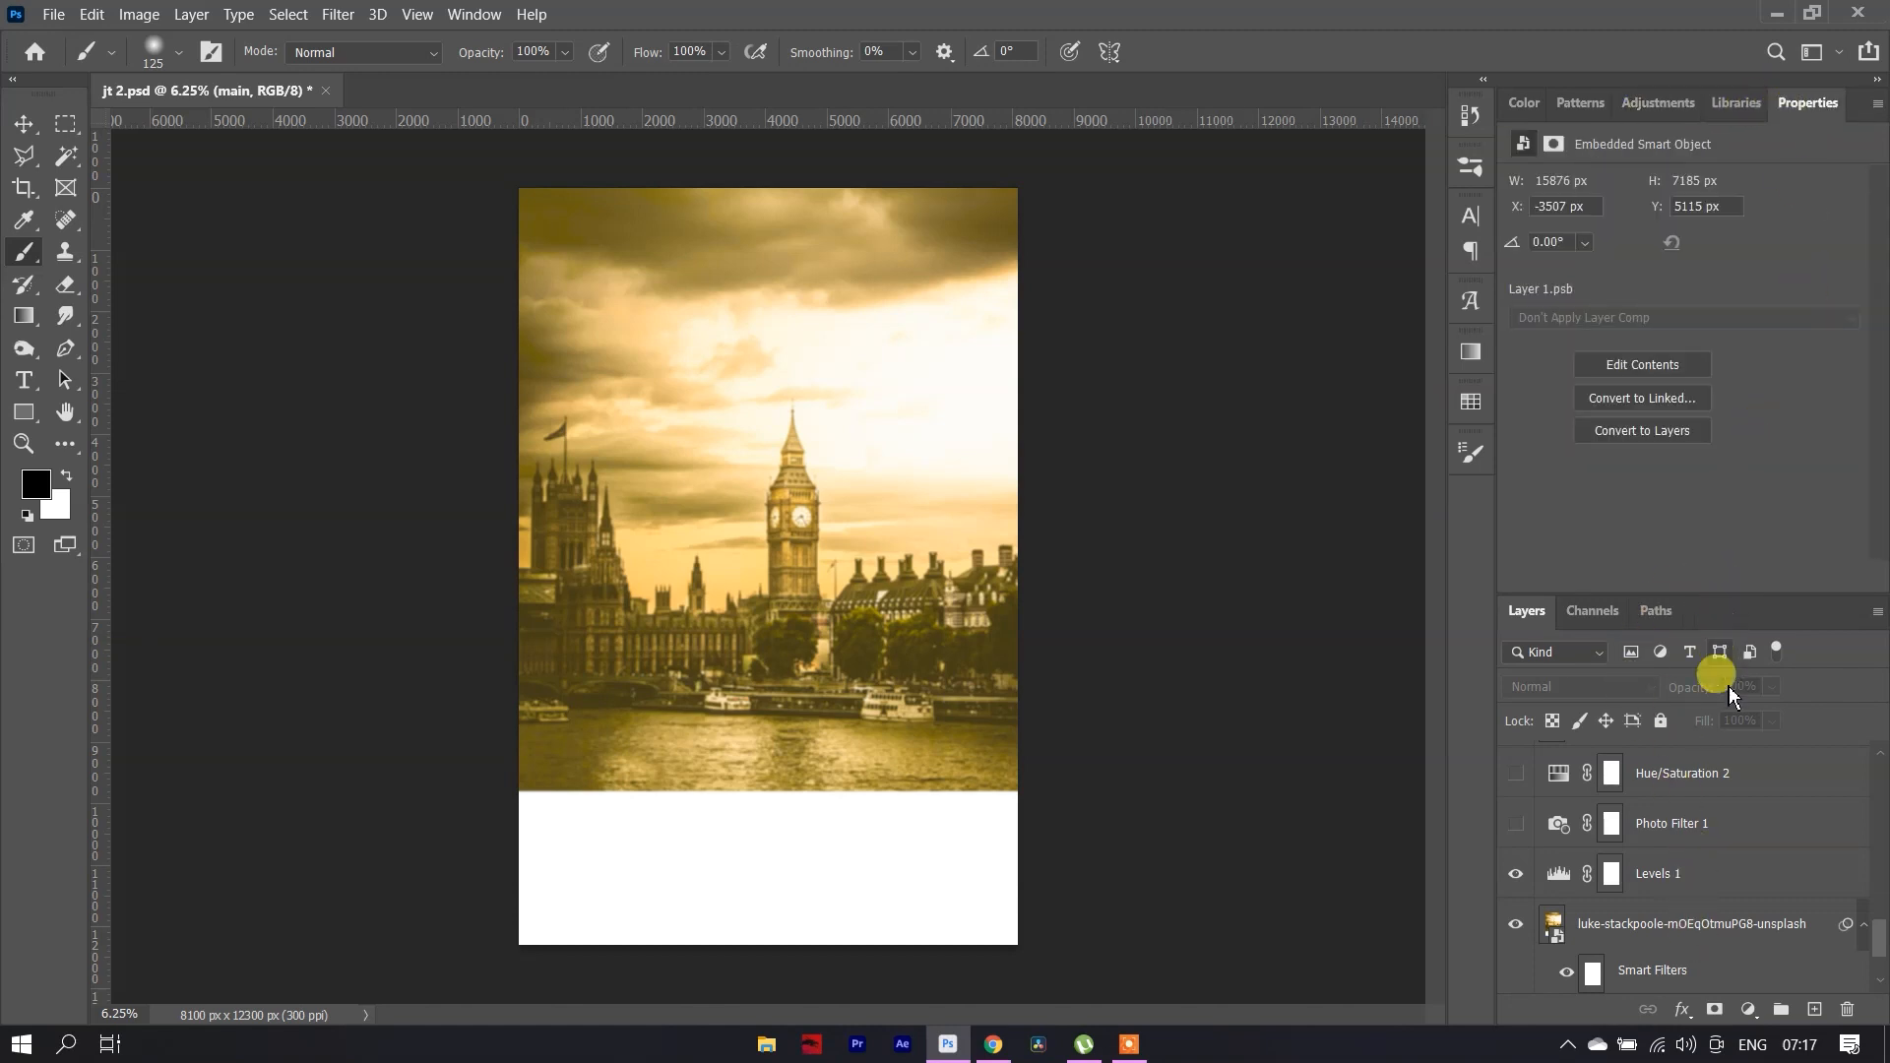
left_click(1733, 873)
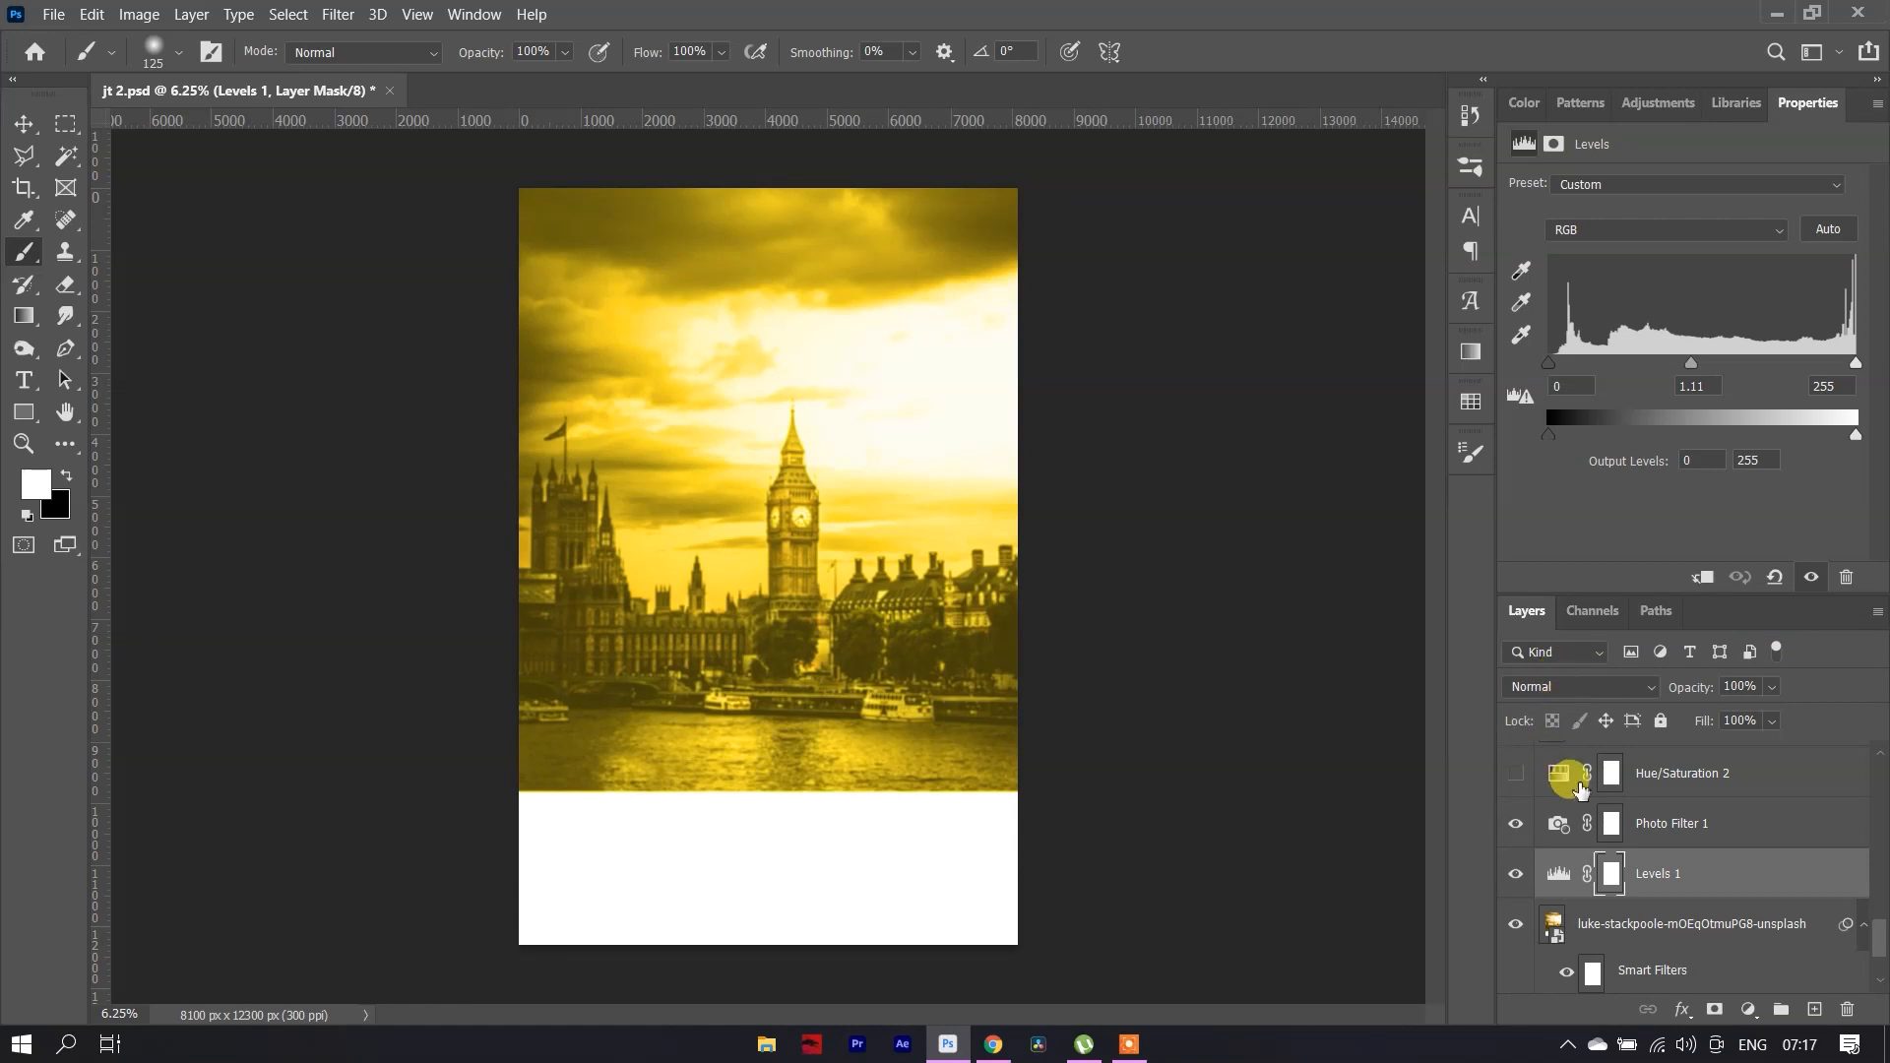
Open the Photo Filter 1 settings and look through the available adjustment layer types without adding one
left_click(1740, 823)
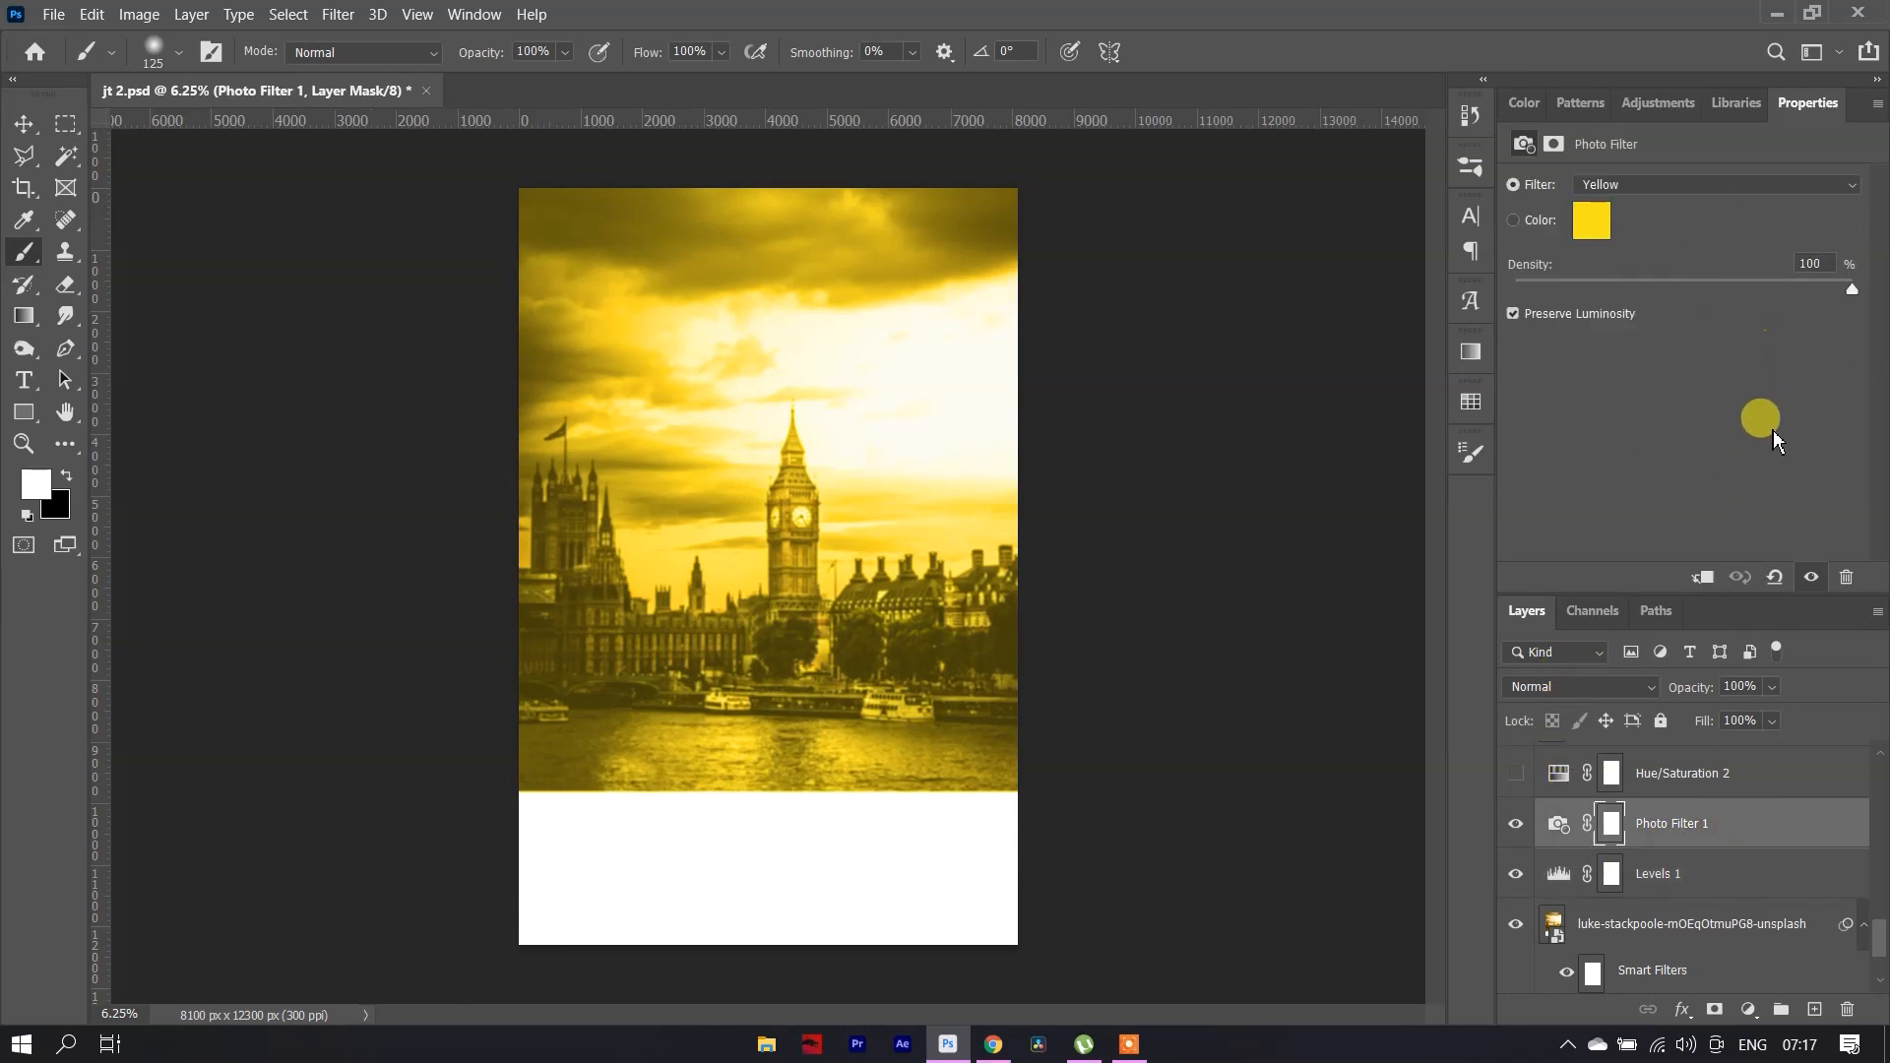
left_click(1748, 1008)
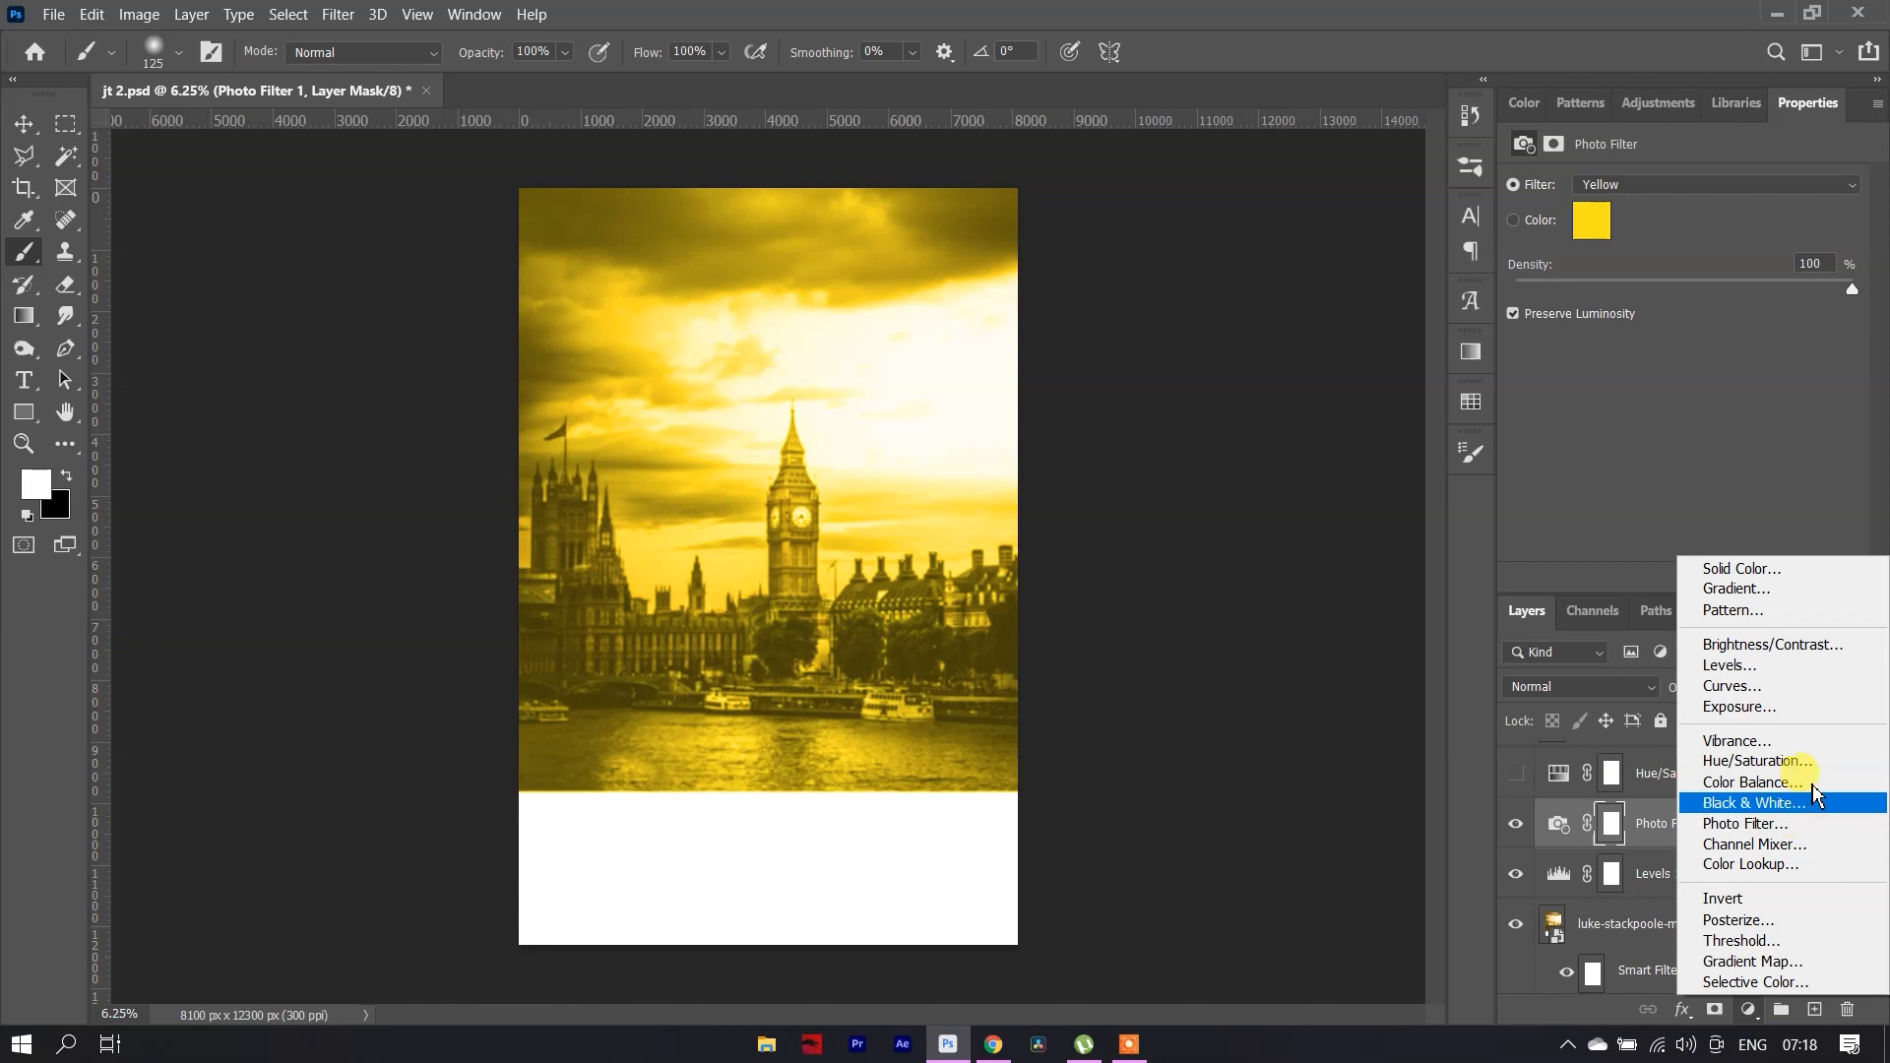
left_click(1691, 511)
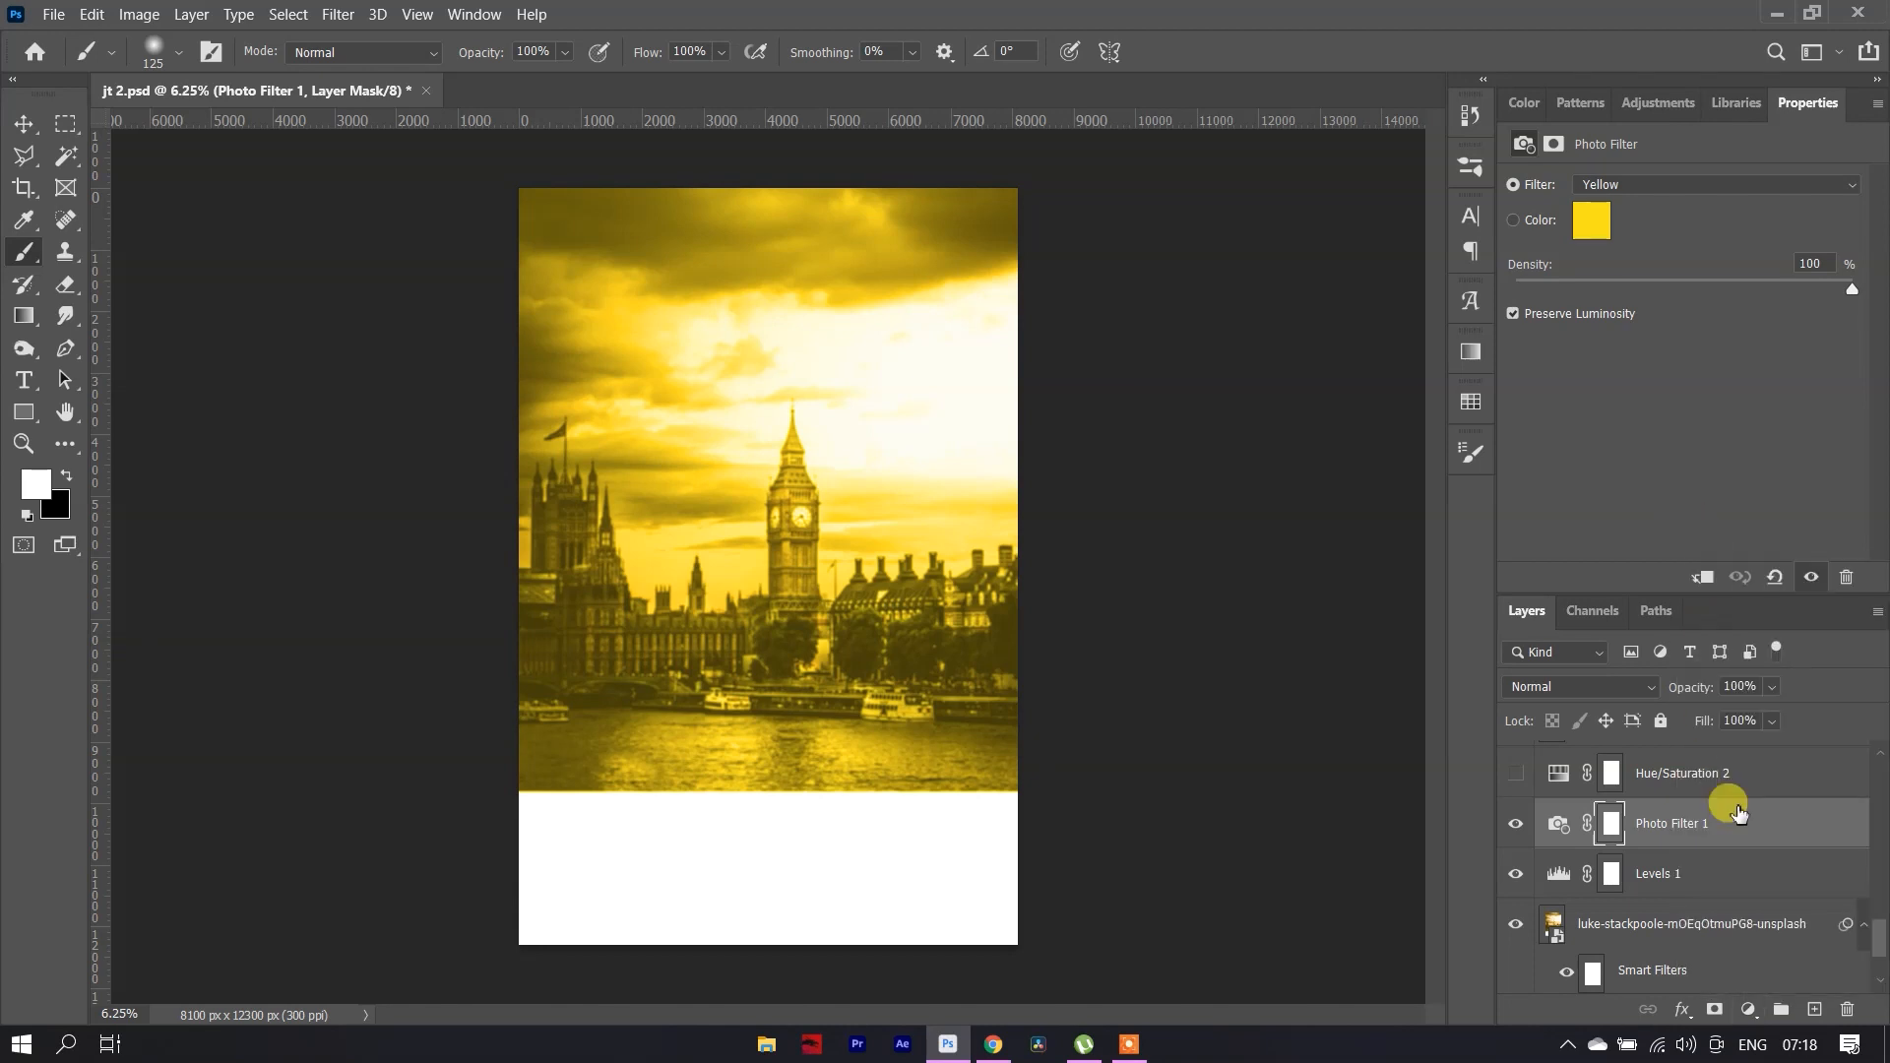
Show the Hue/Saturation 2 adjustment layer and open its settings
scroll(1653, 819, "up", 1)
left_click(1517, 825)
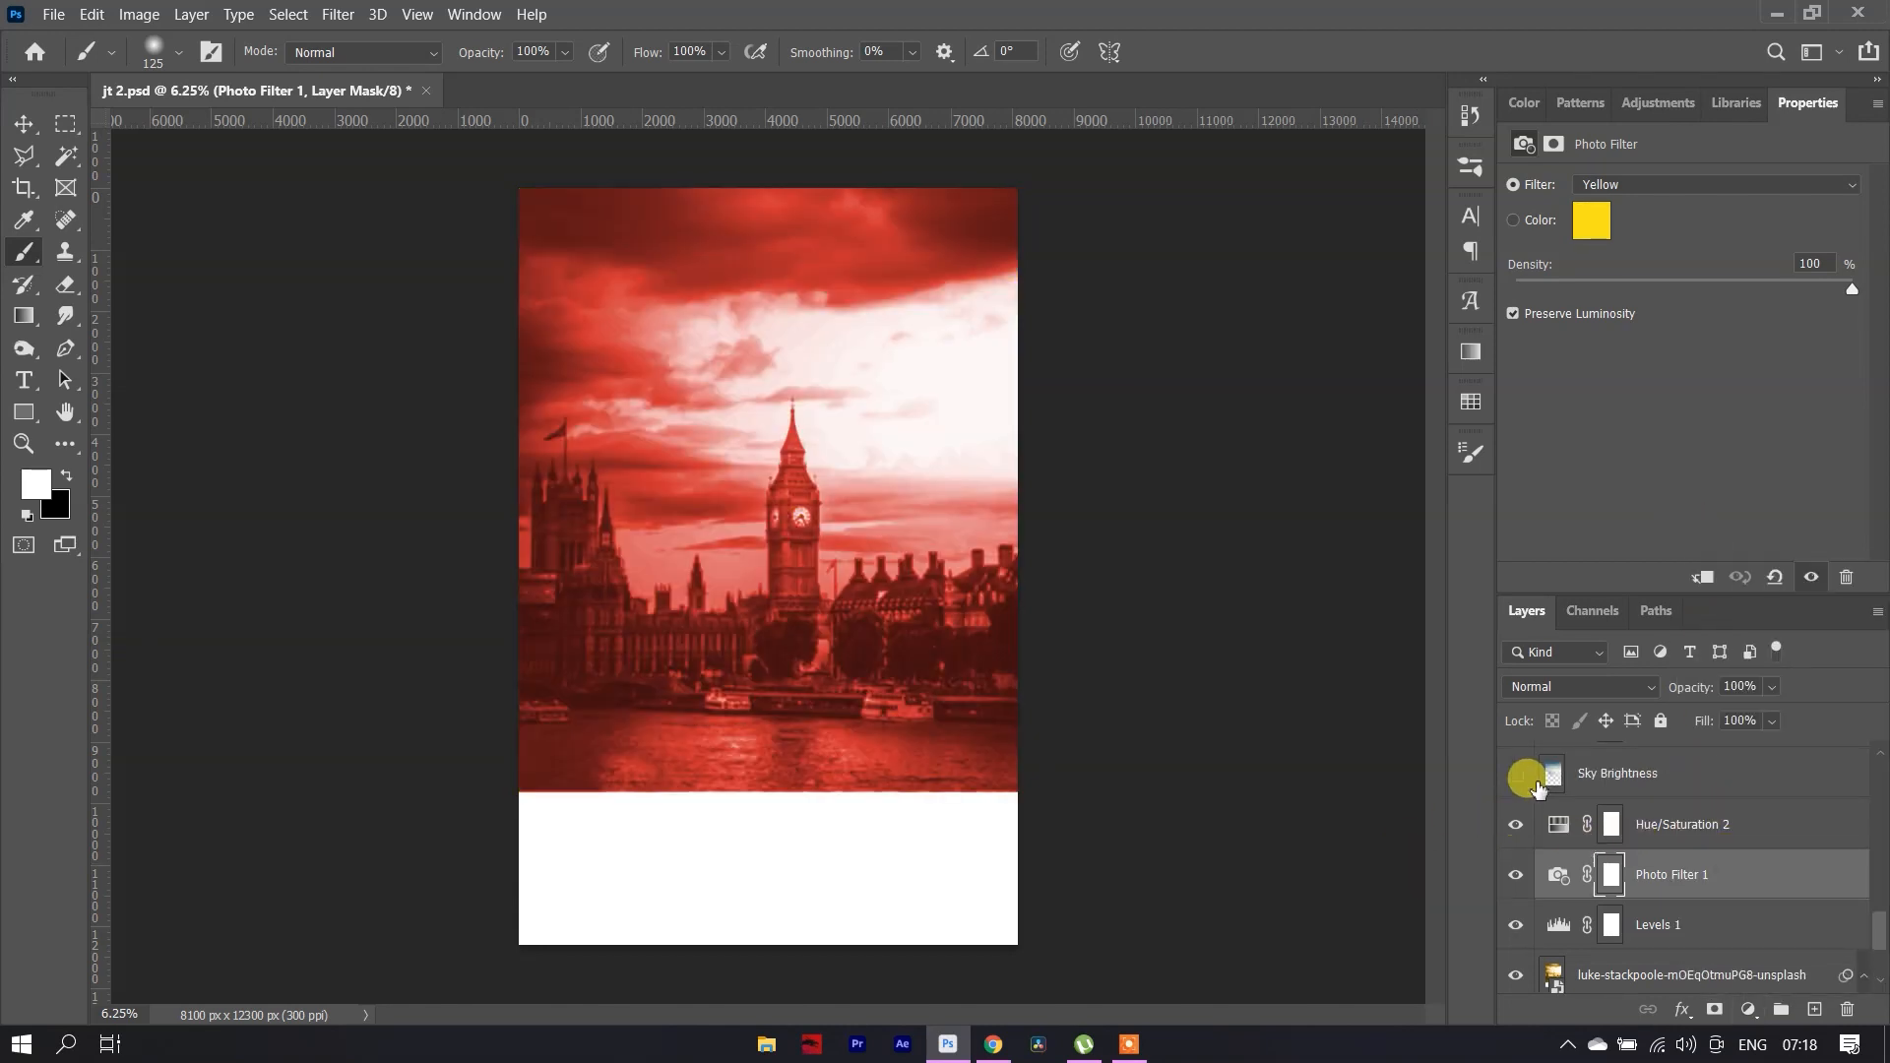
left_click(1740, 823)
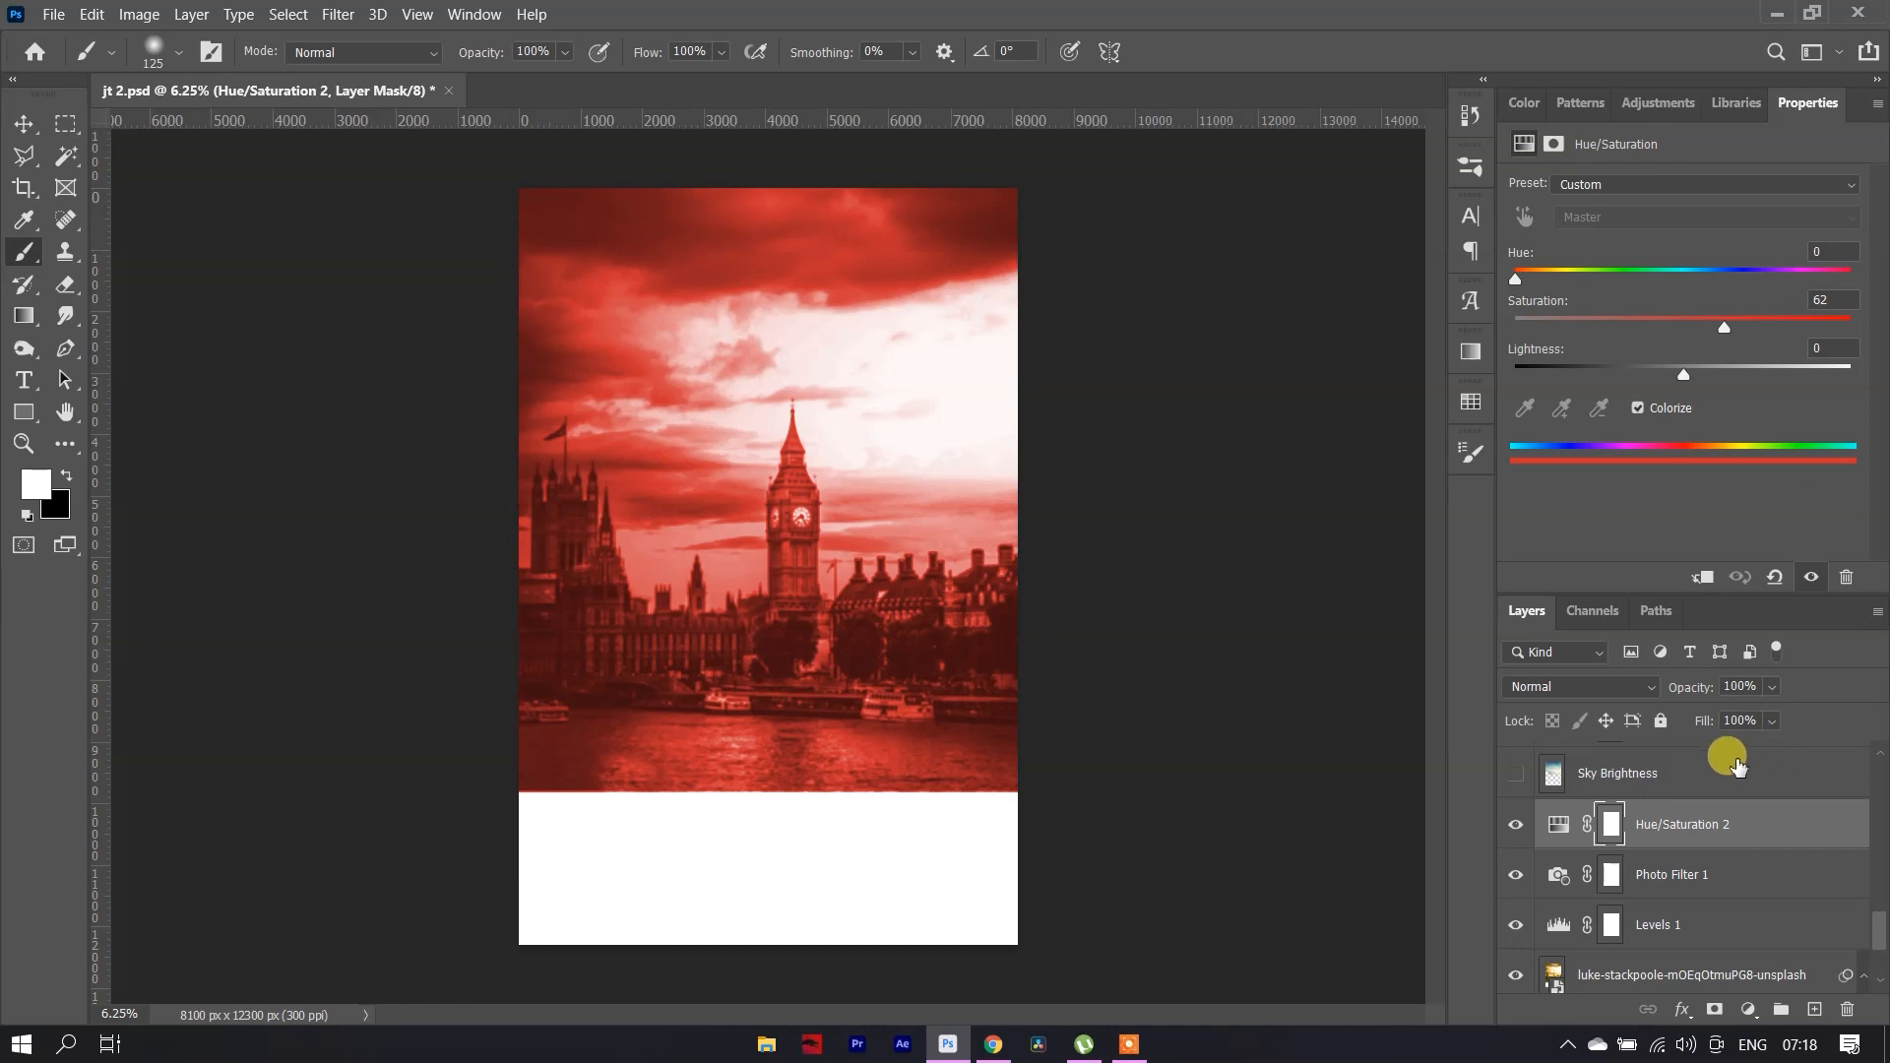
Show the Sky Brightness layer, check where the Sky Replacement command is found, and select the layer
scroll(1772, 755, "up", 1)
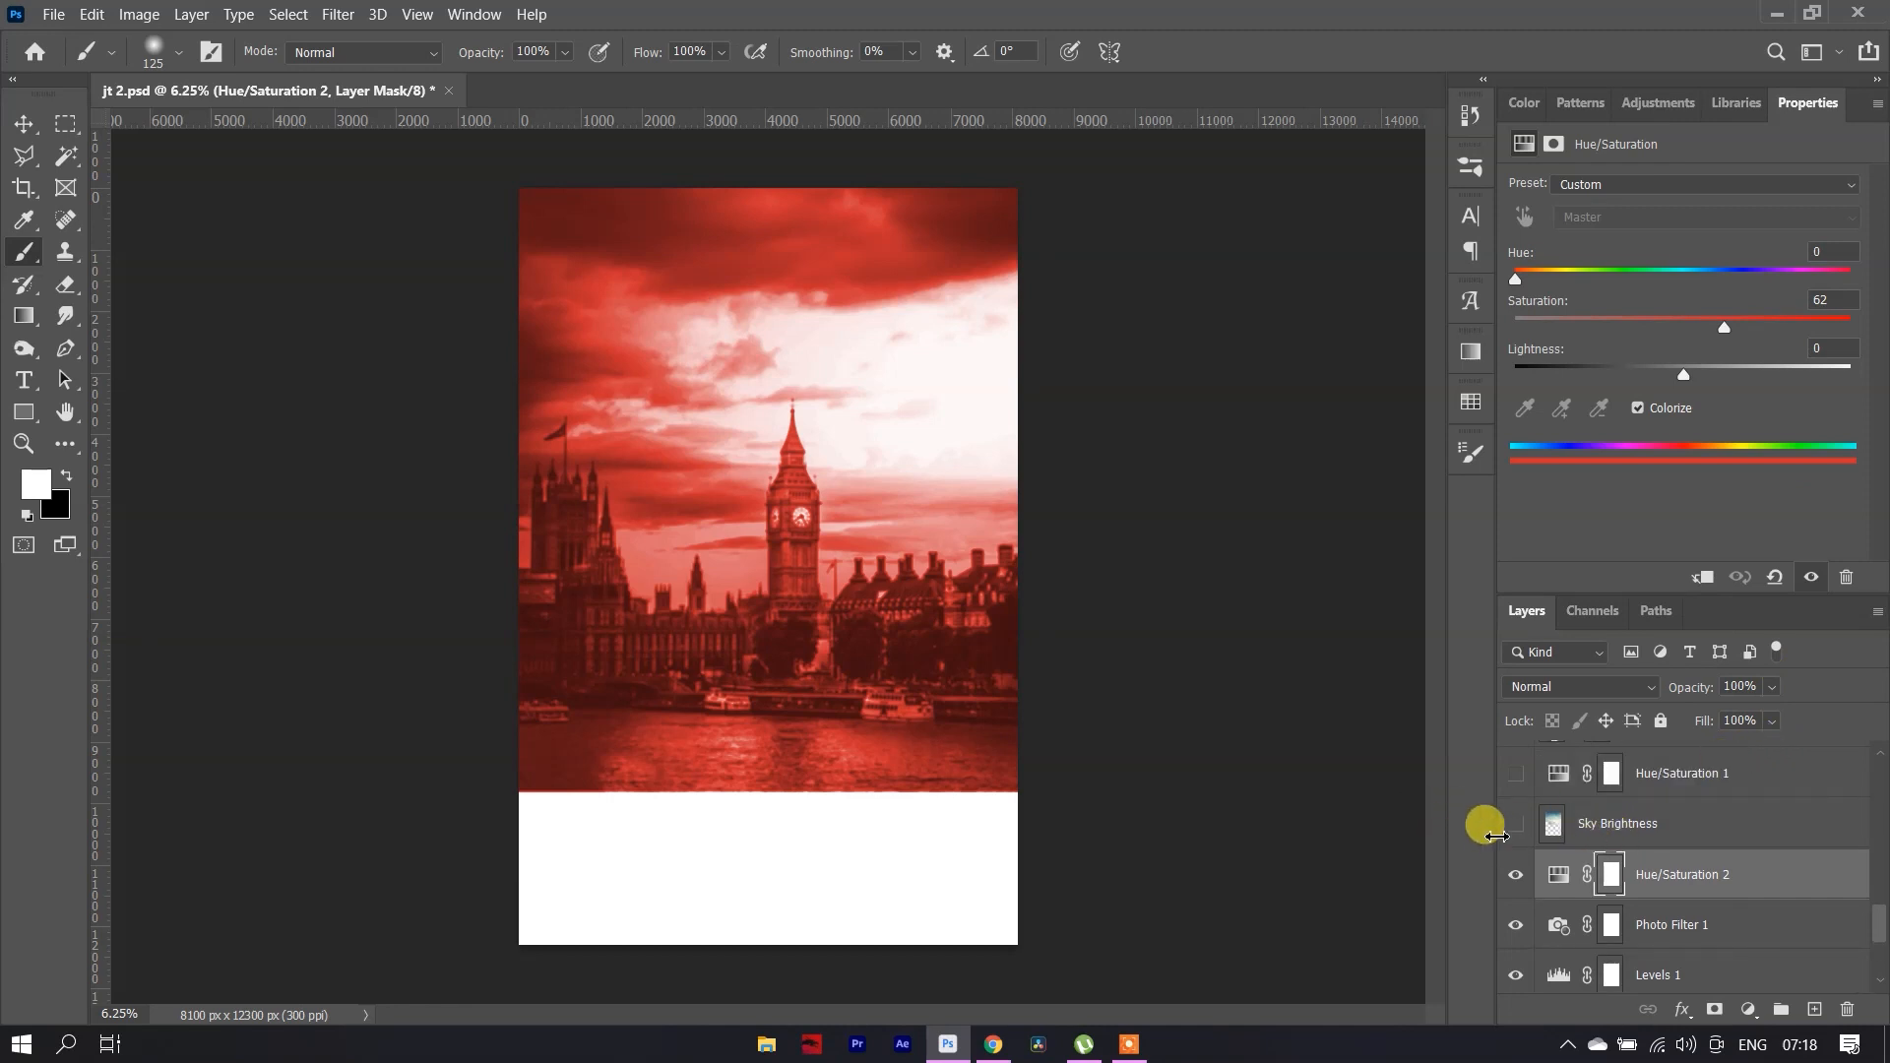
left_click(1517, 827)
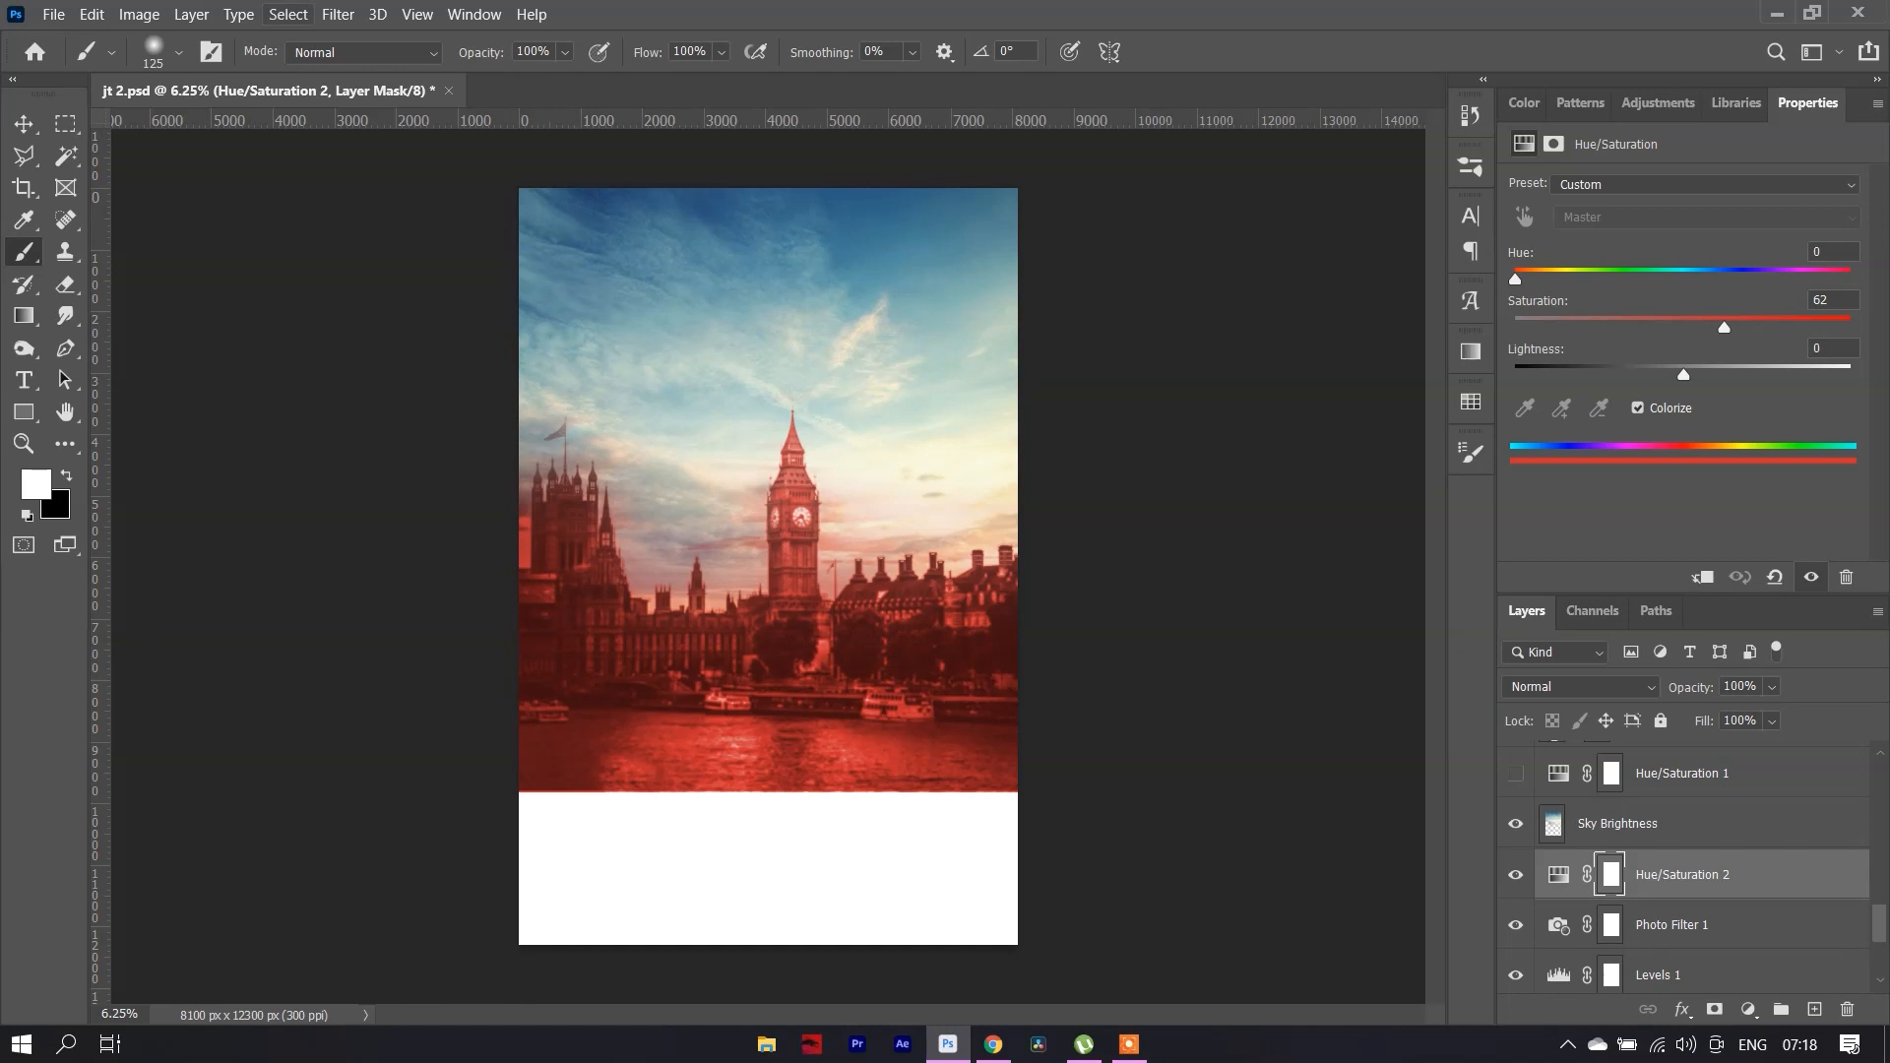
left_click(93, 14)
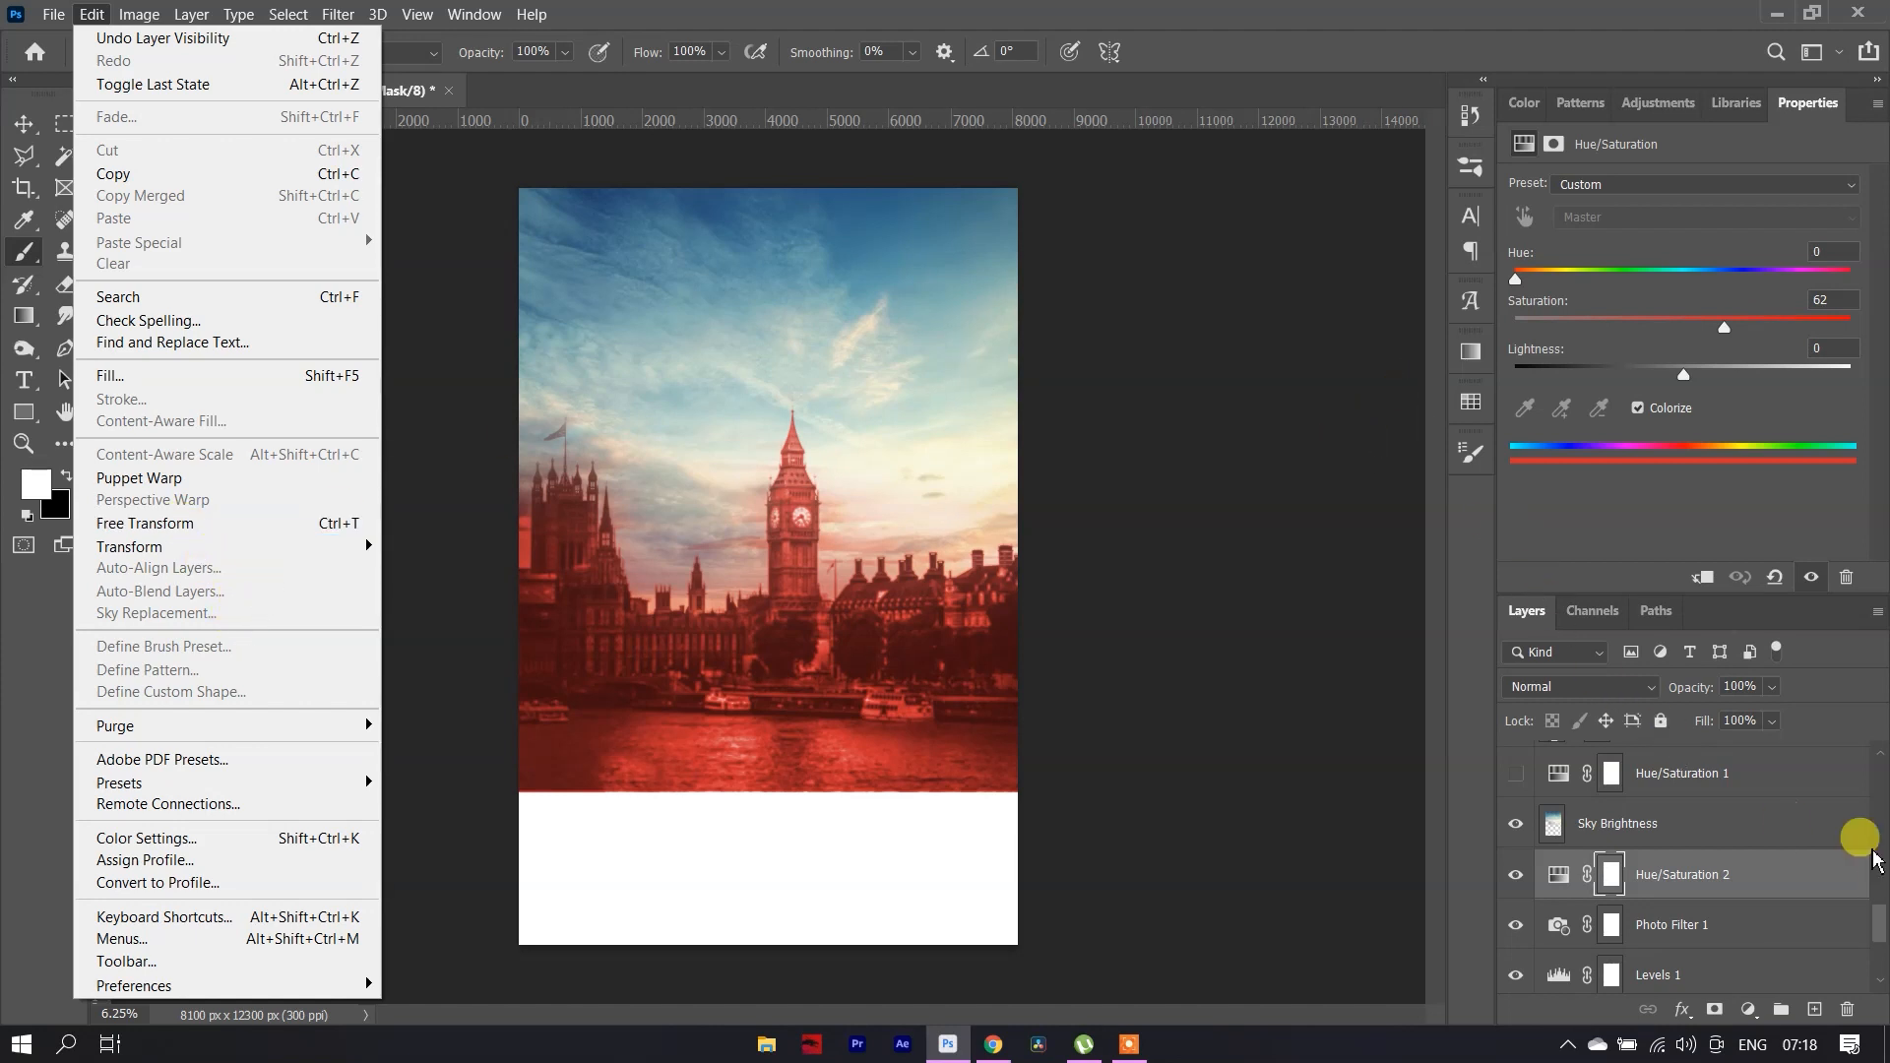
left_click(1850, 836)
left_click(1737, 823)
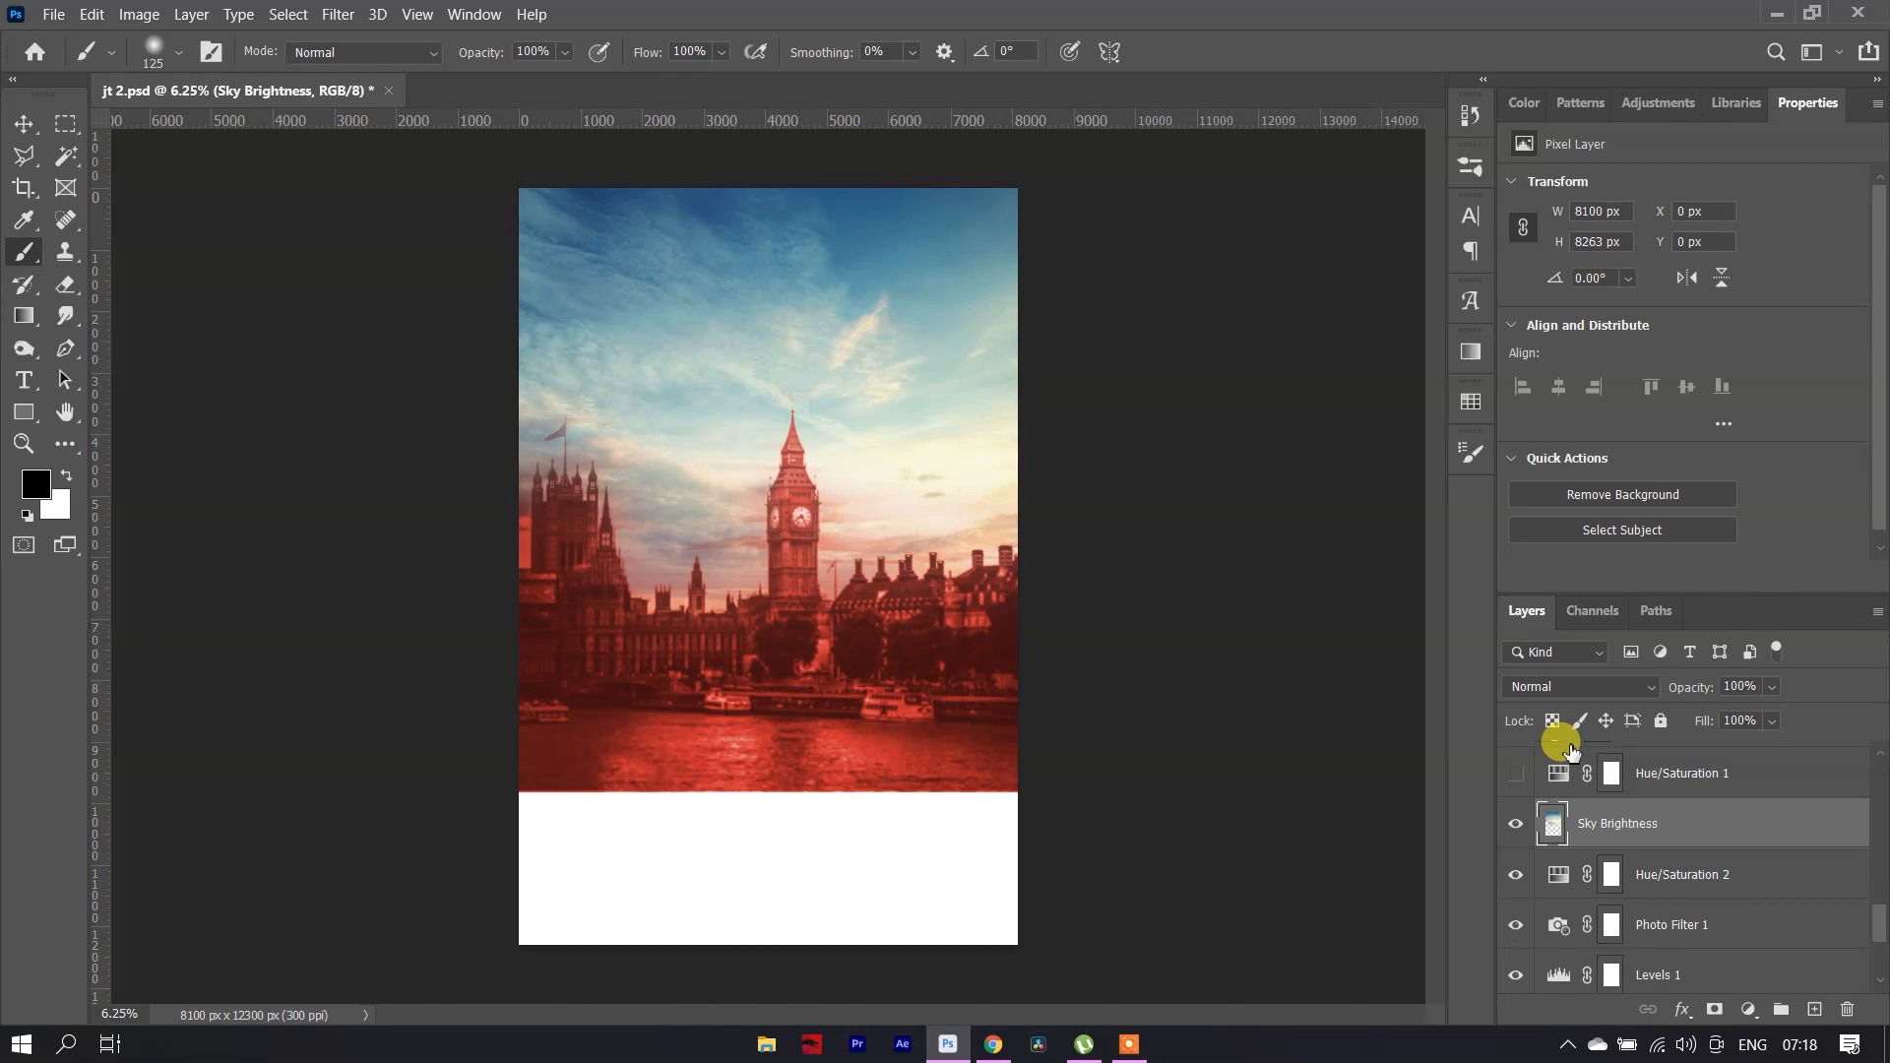
Show the Hue/Saturation 1 adjustment layer above Sky Brightness and open its colorize settings
scroll(1757, 822, "up", 2)
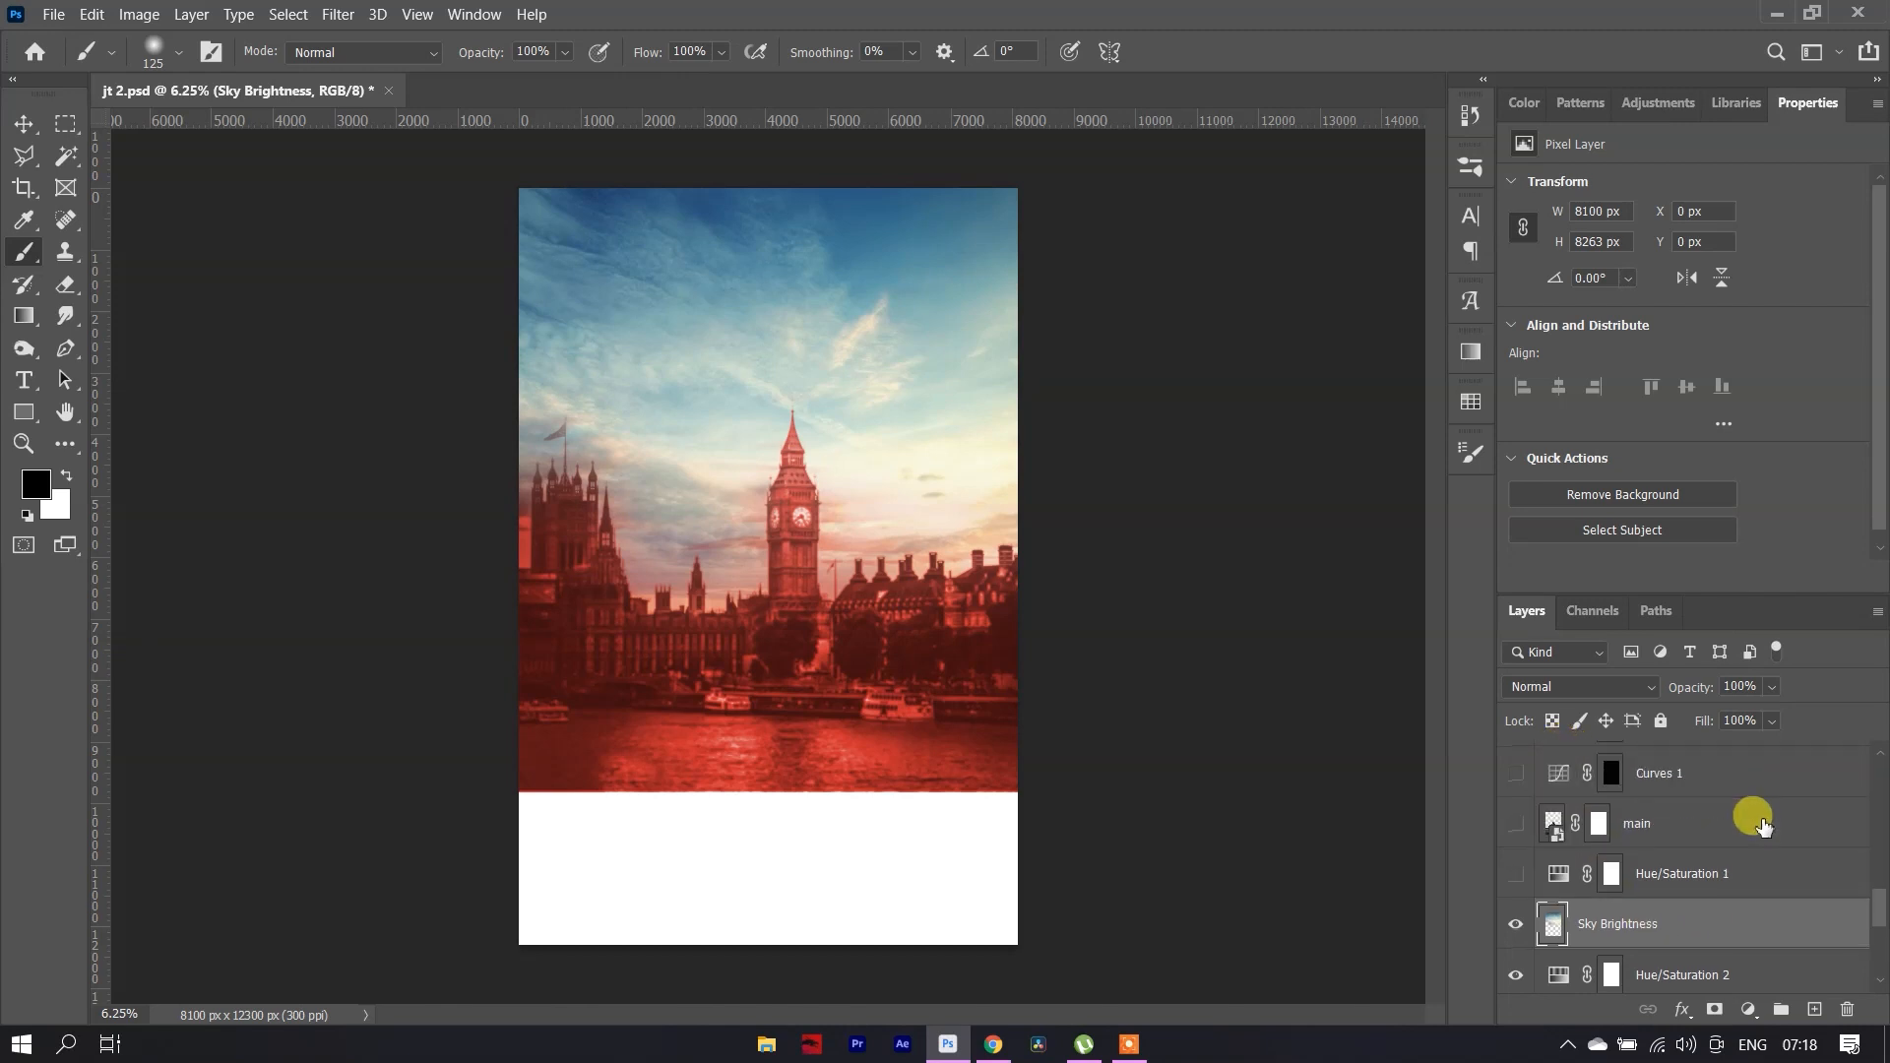
left_click(1515, 872)
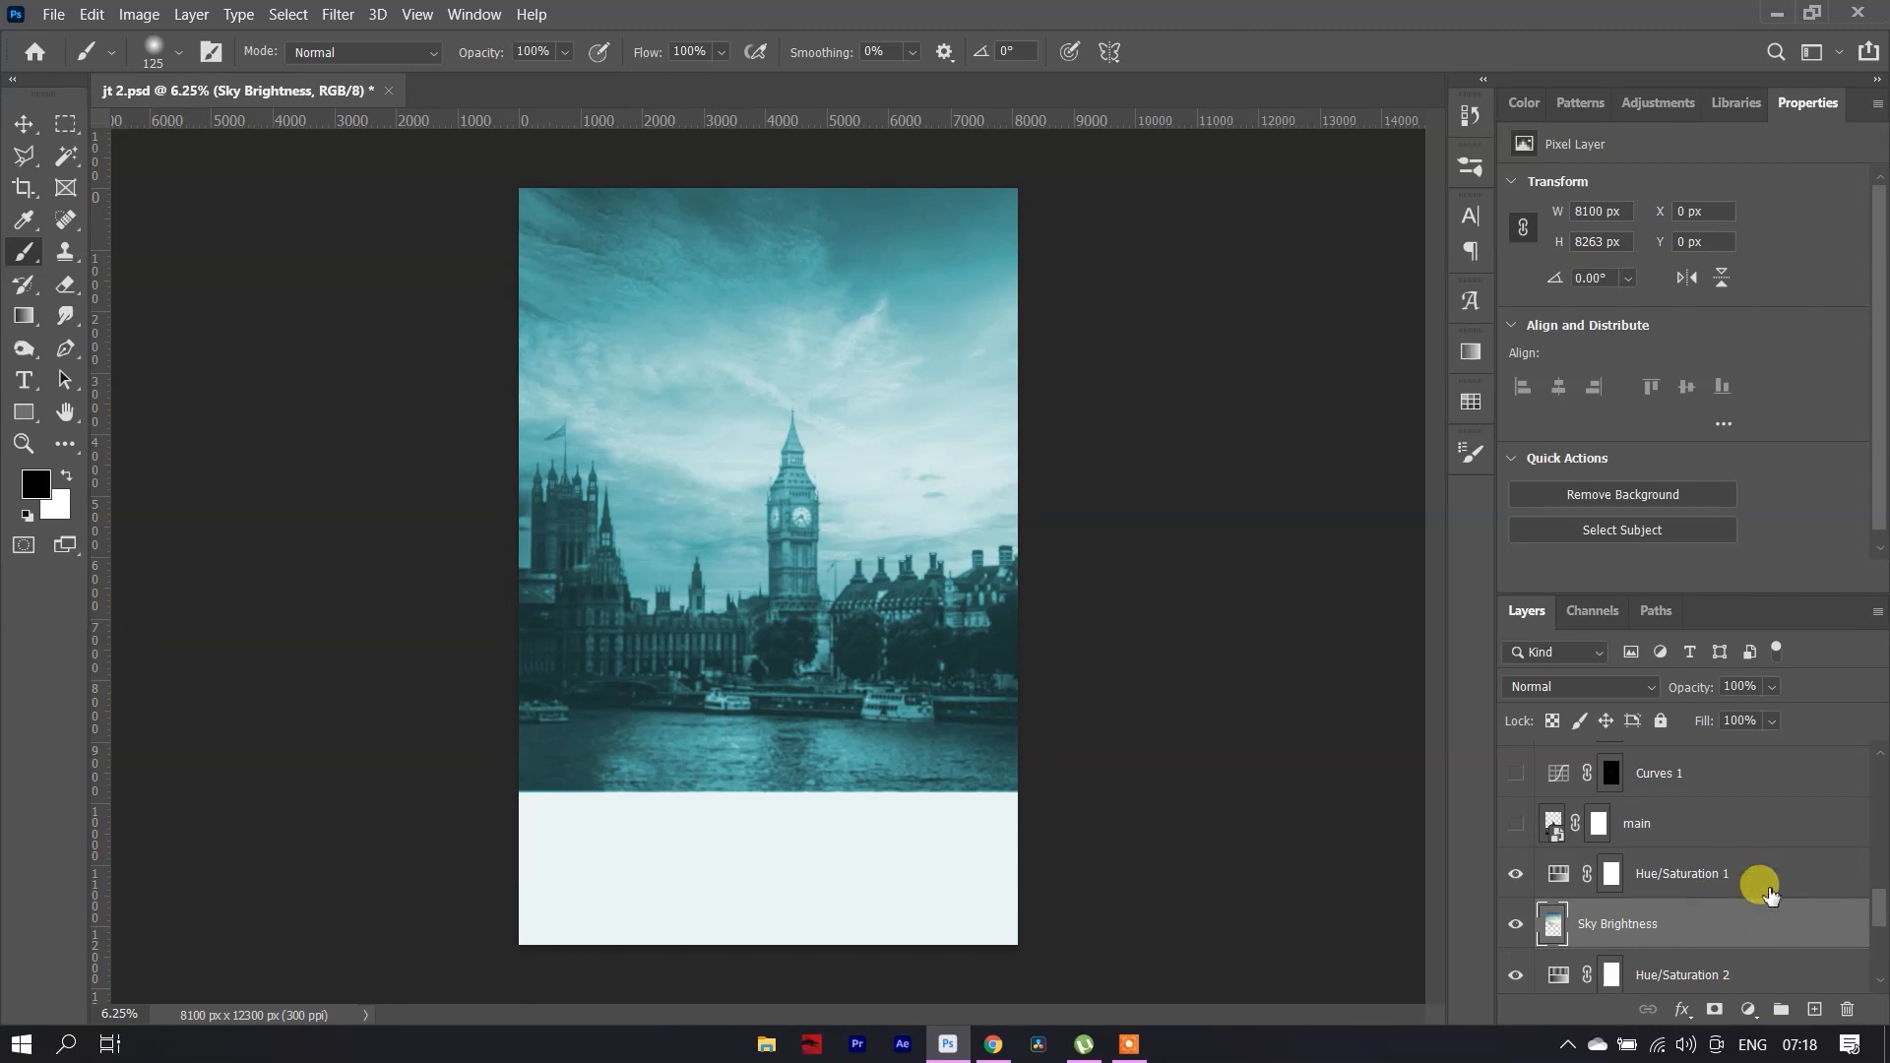
left_click(1768, 893)
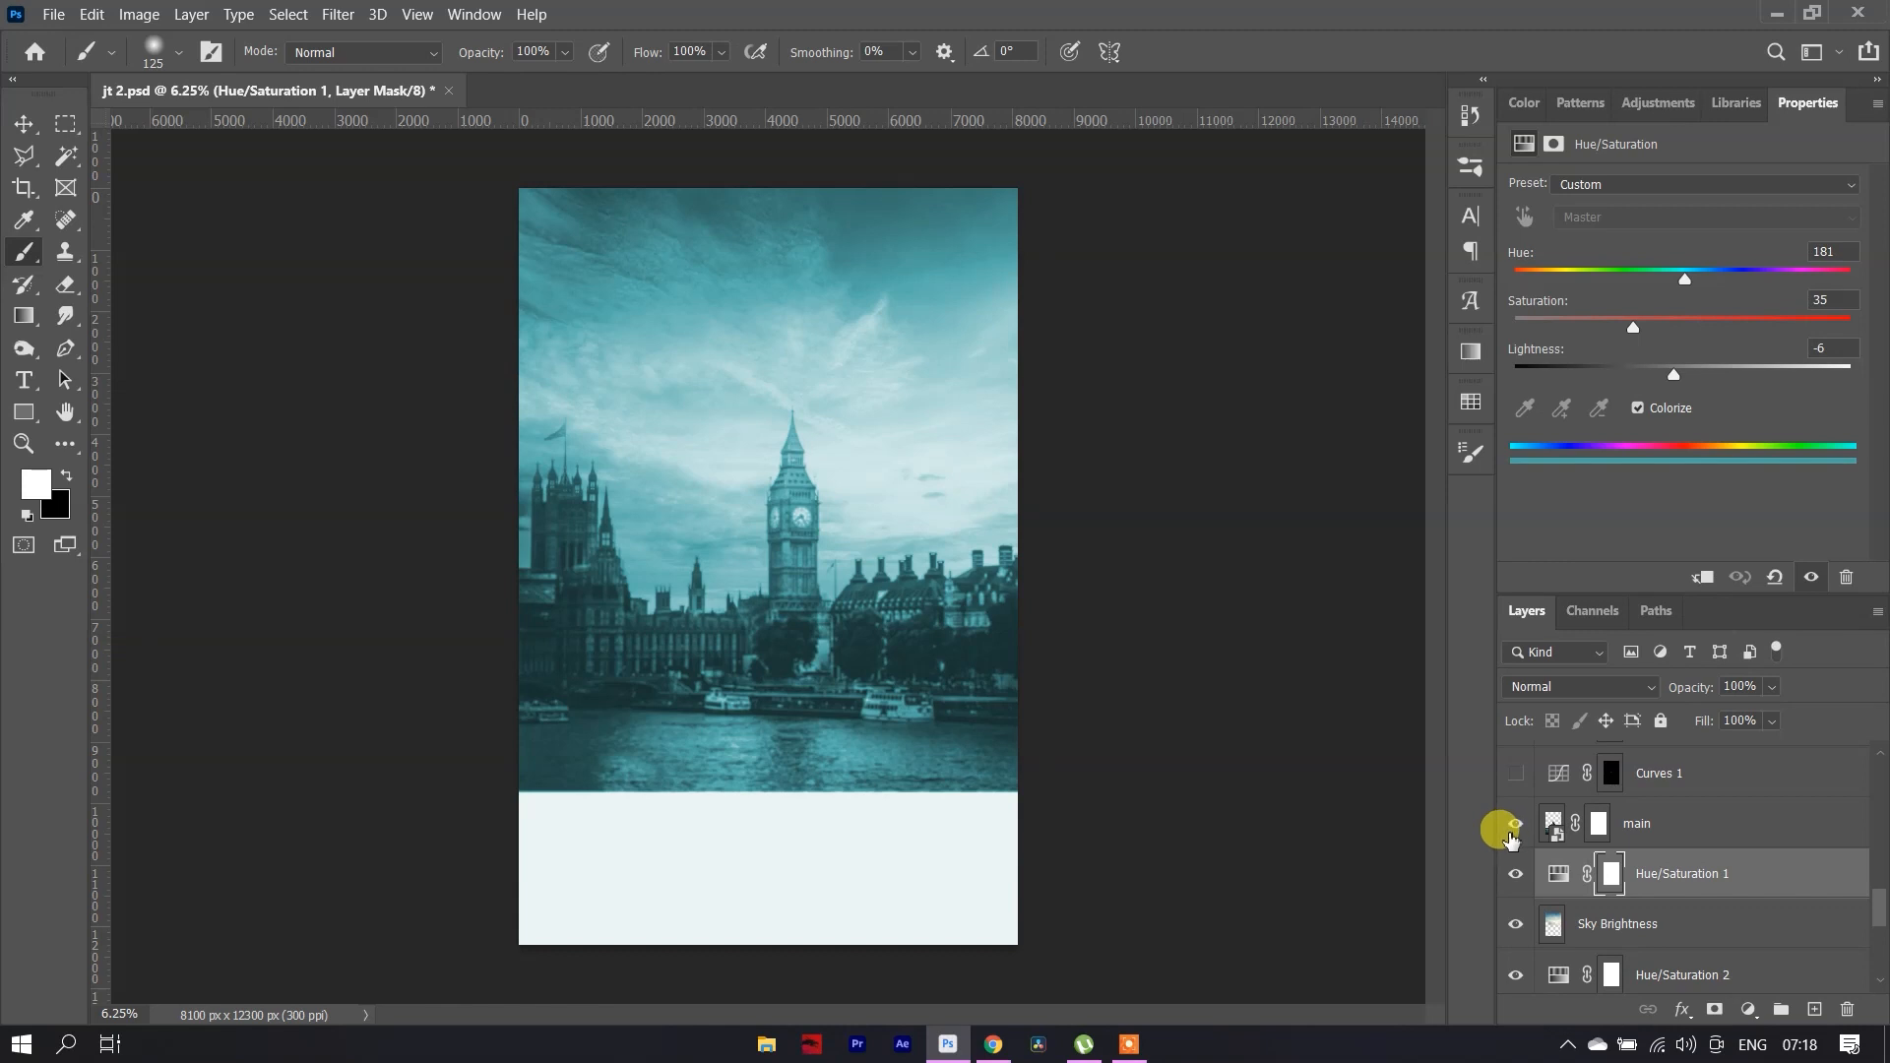
Show the main layer with the seated man and the Curves 1 adjustment above it
left_click(1513, 826)
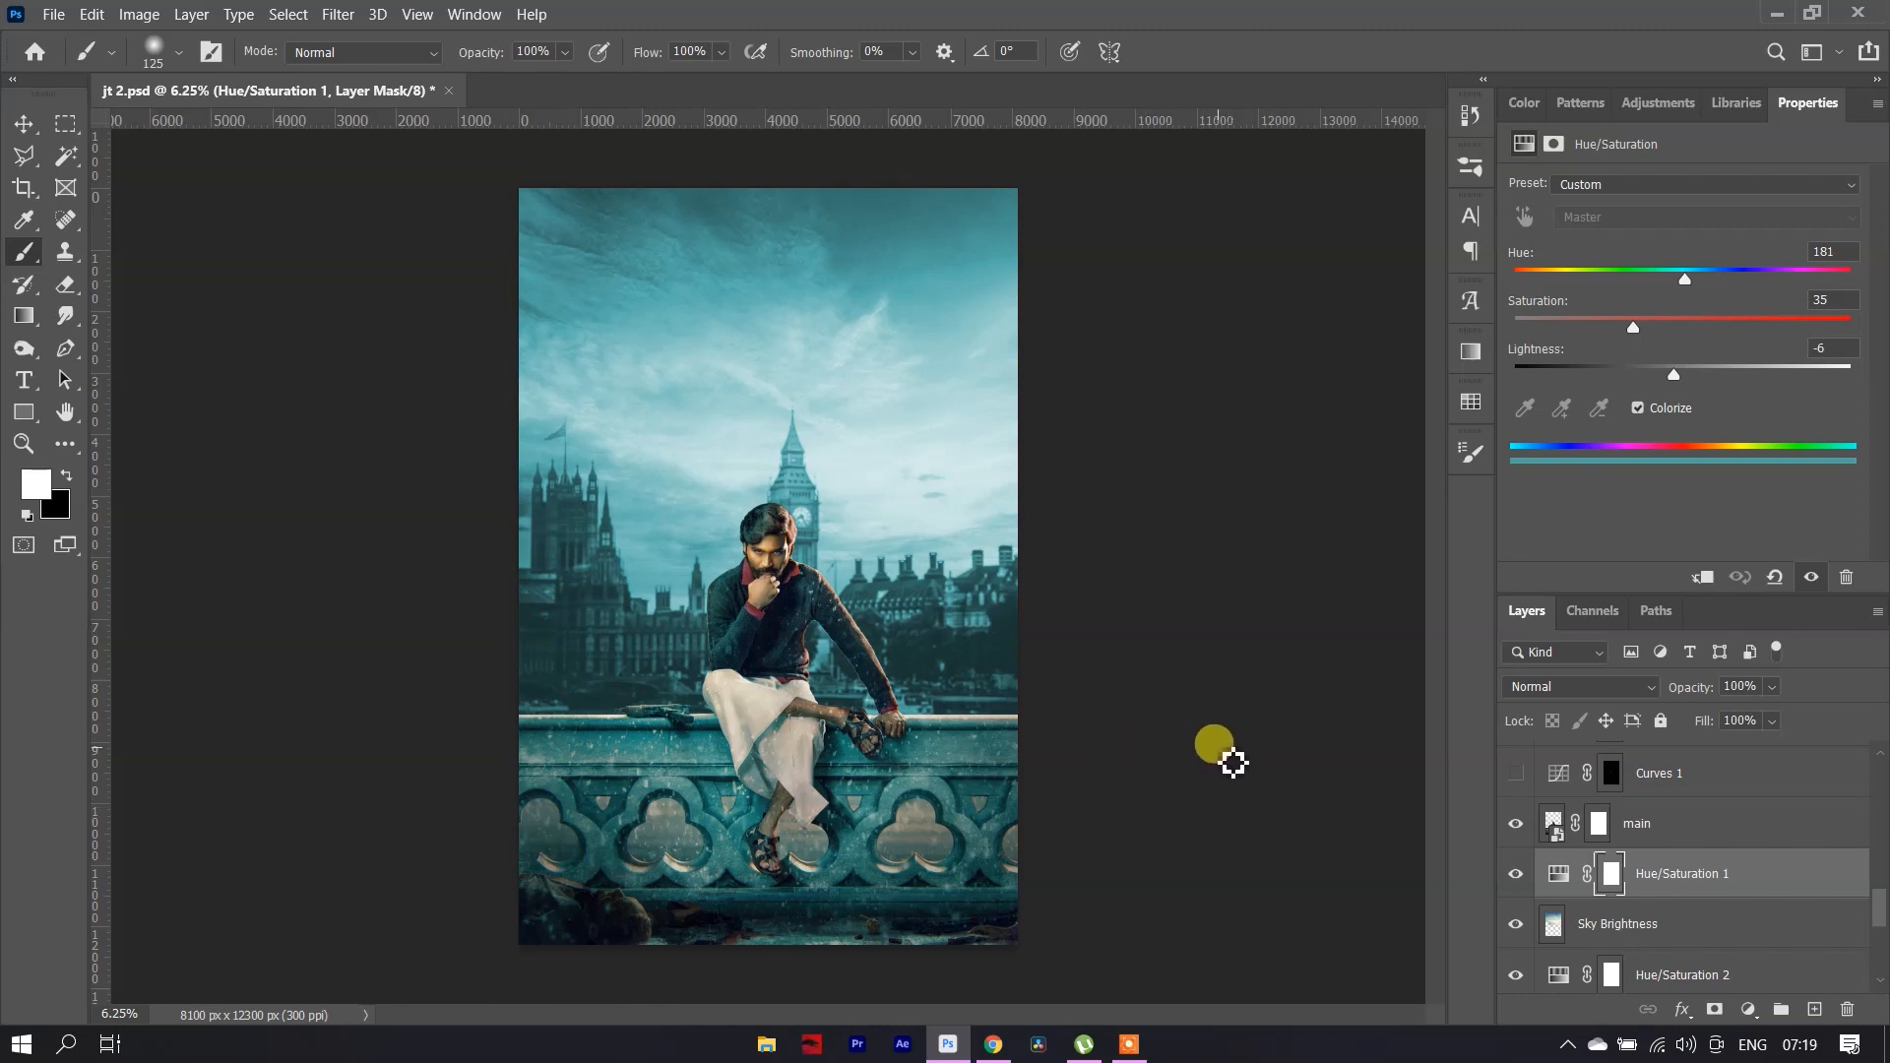
scroll(1622, 876, "up", 1)
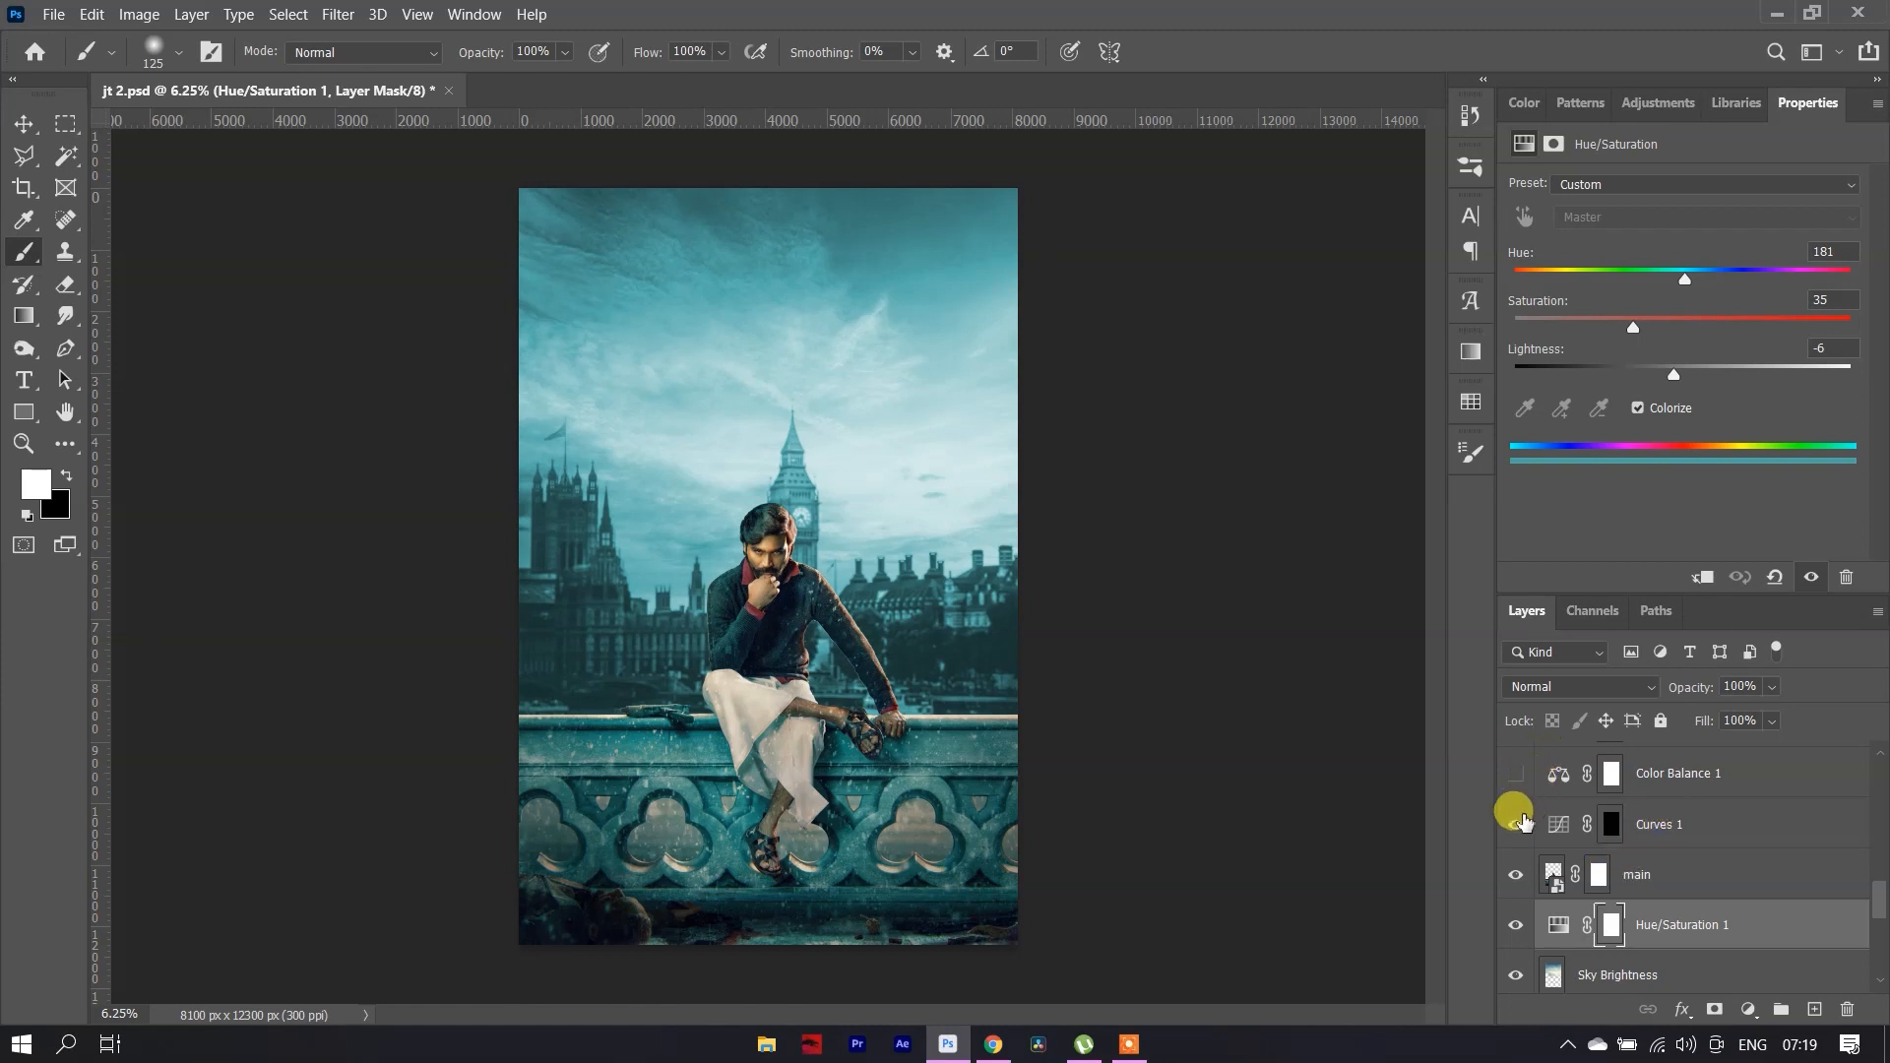
Show the Color Balance 1 adjustment layer with its settings open
scroll(1546, 818, "up", 1)
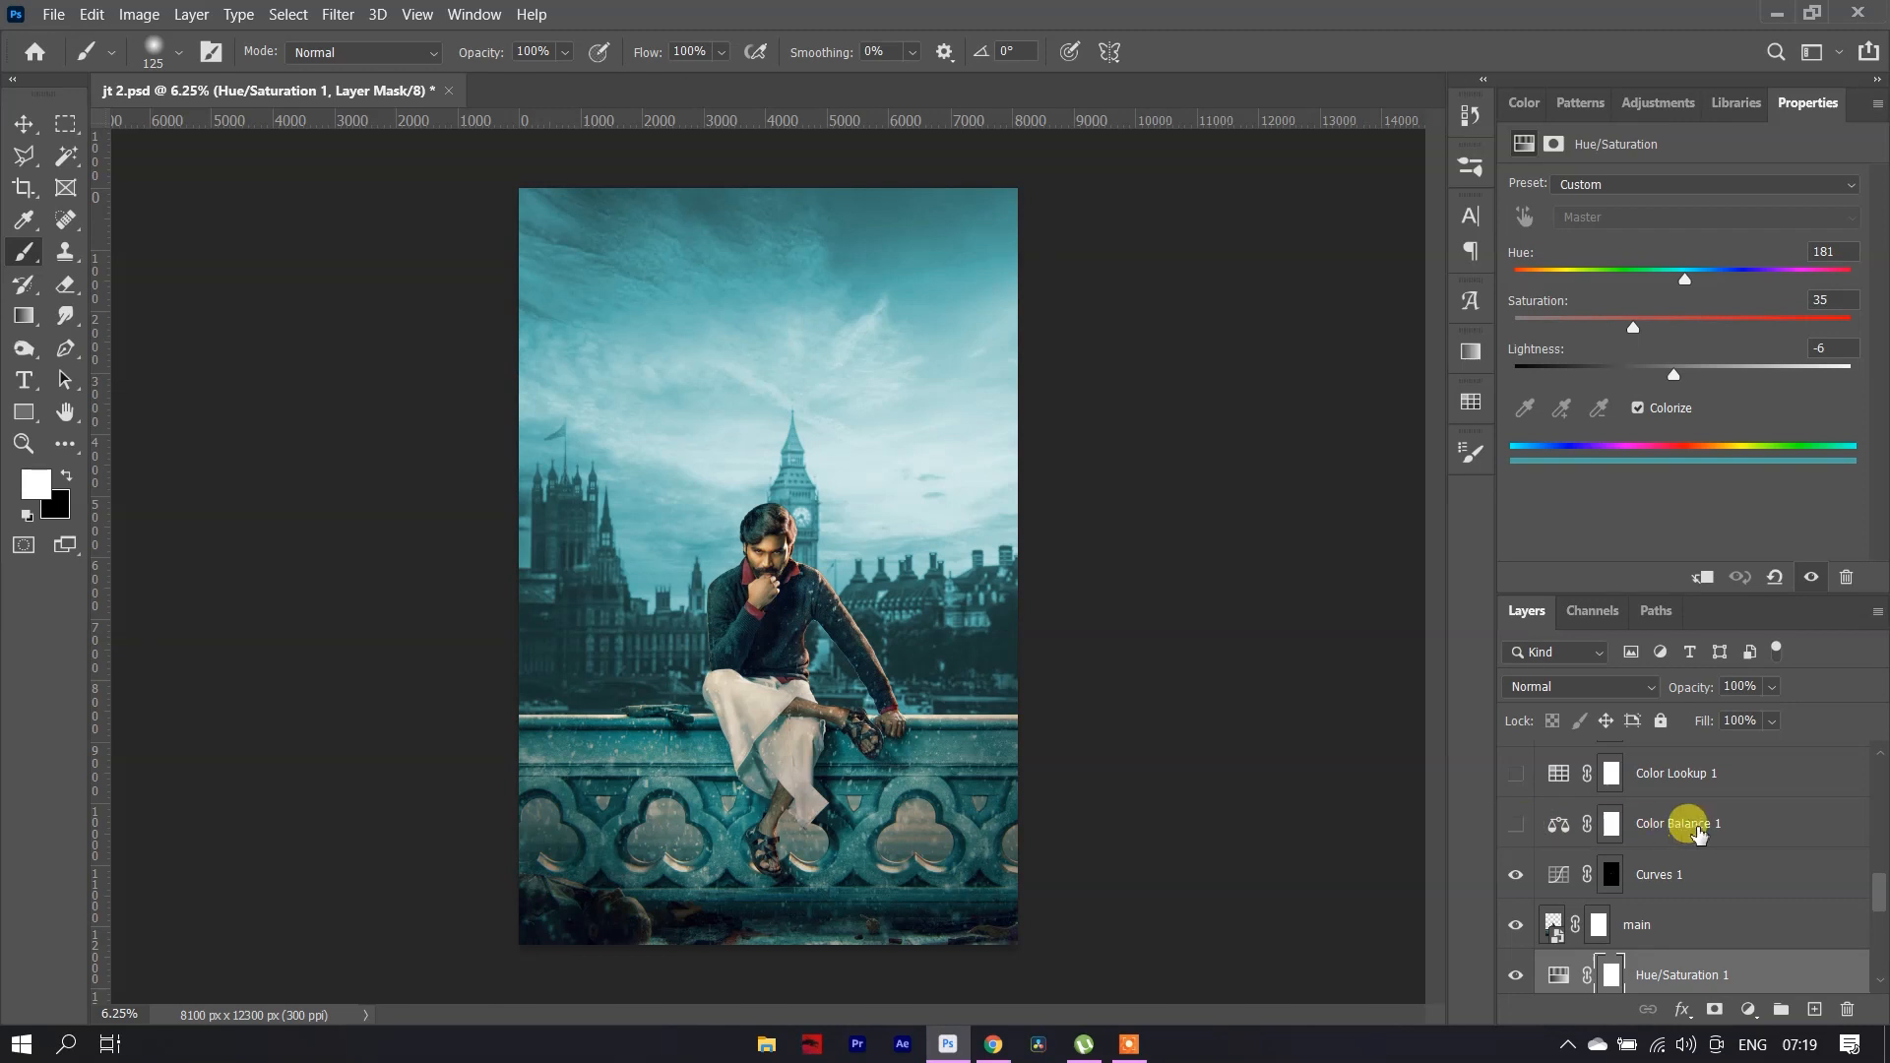
left_click(1648, 831)
left_click(1516, 823)
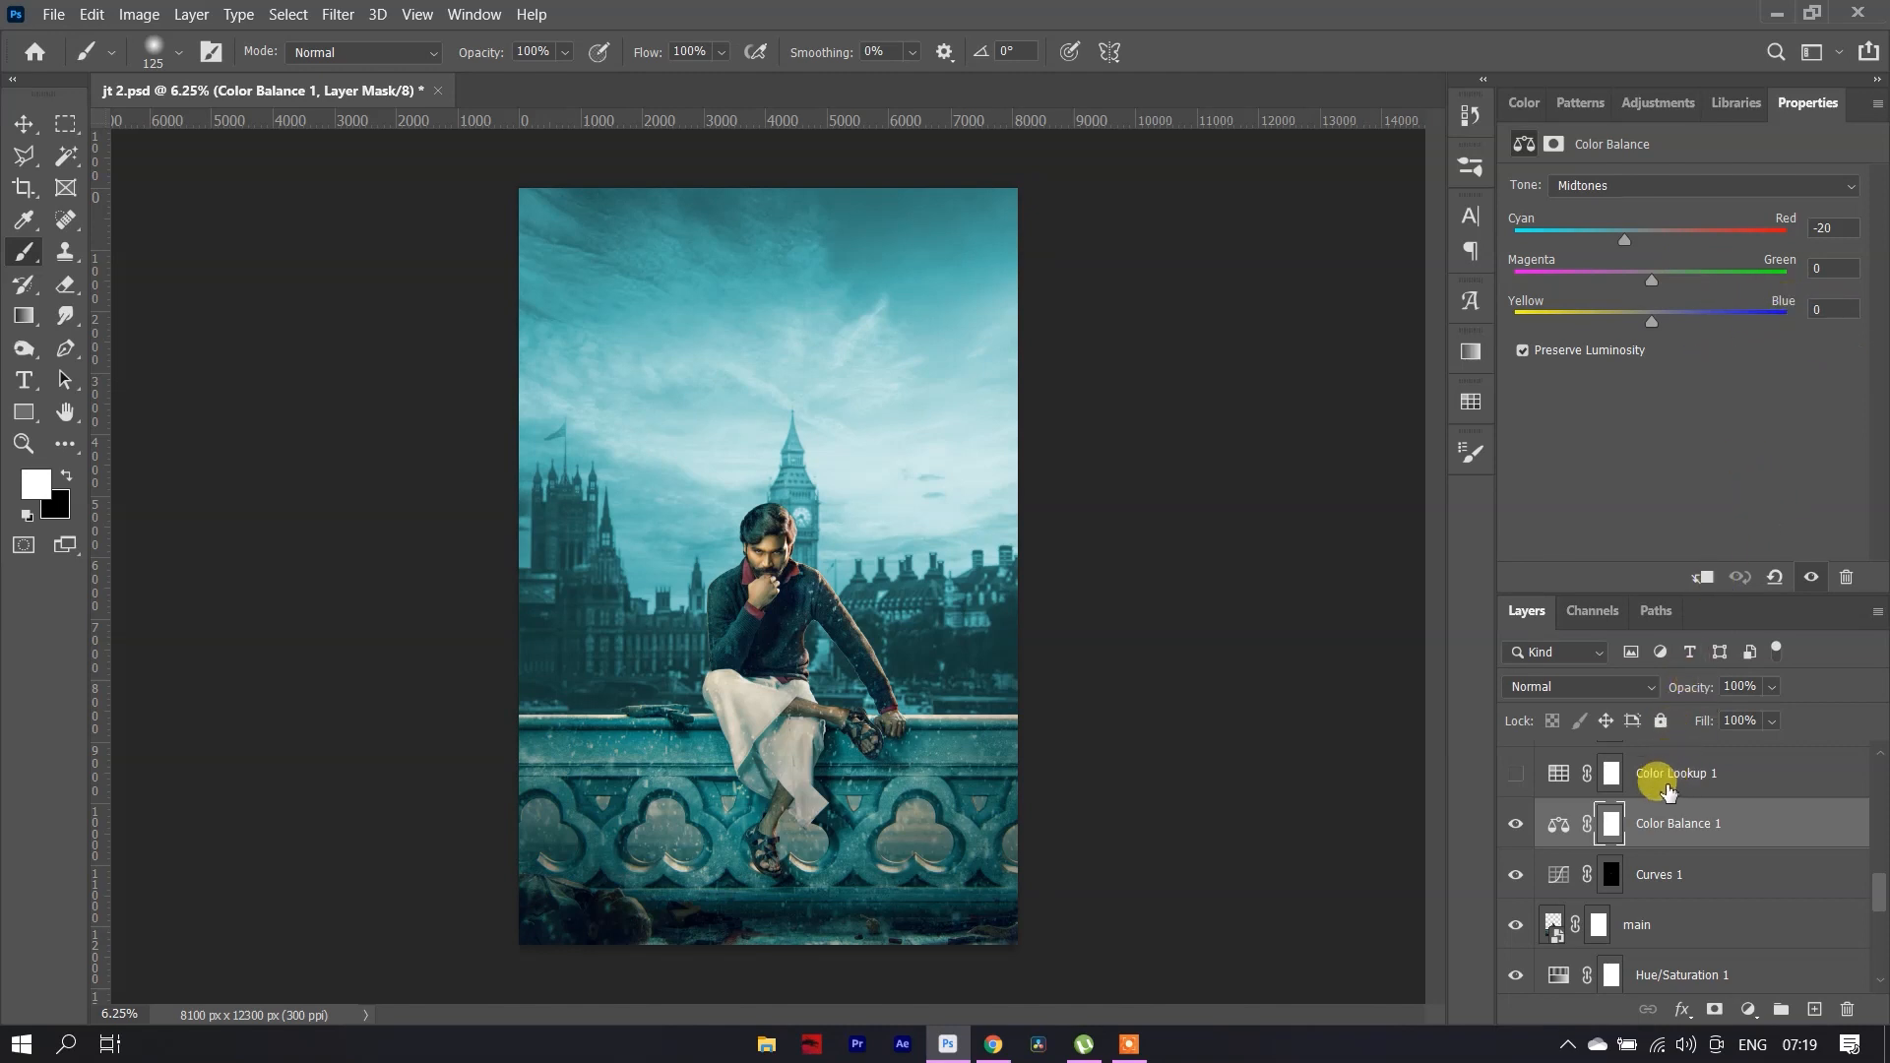
Show the Color Lookup 1 adjustment layer and review its 3DLUT file choices, keeping Crisp_Warm.look
left_click(1712, 774)
left_click(1514, 776)
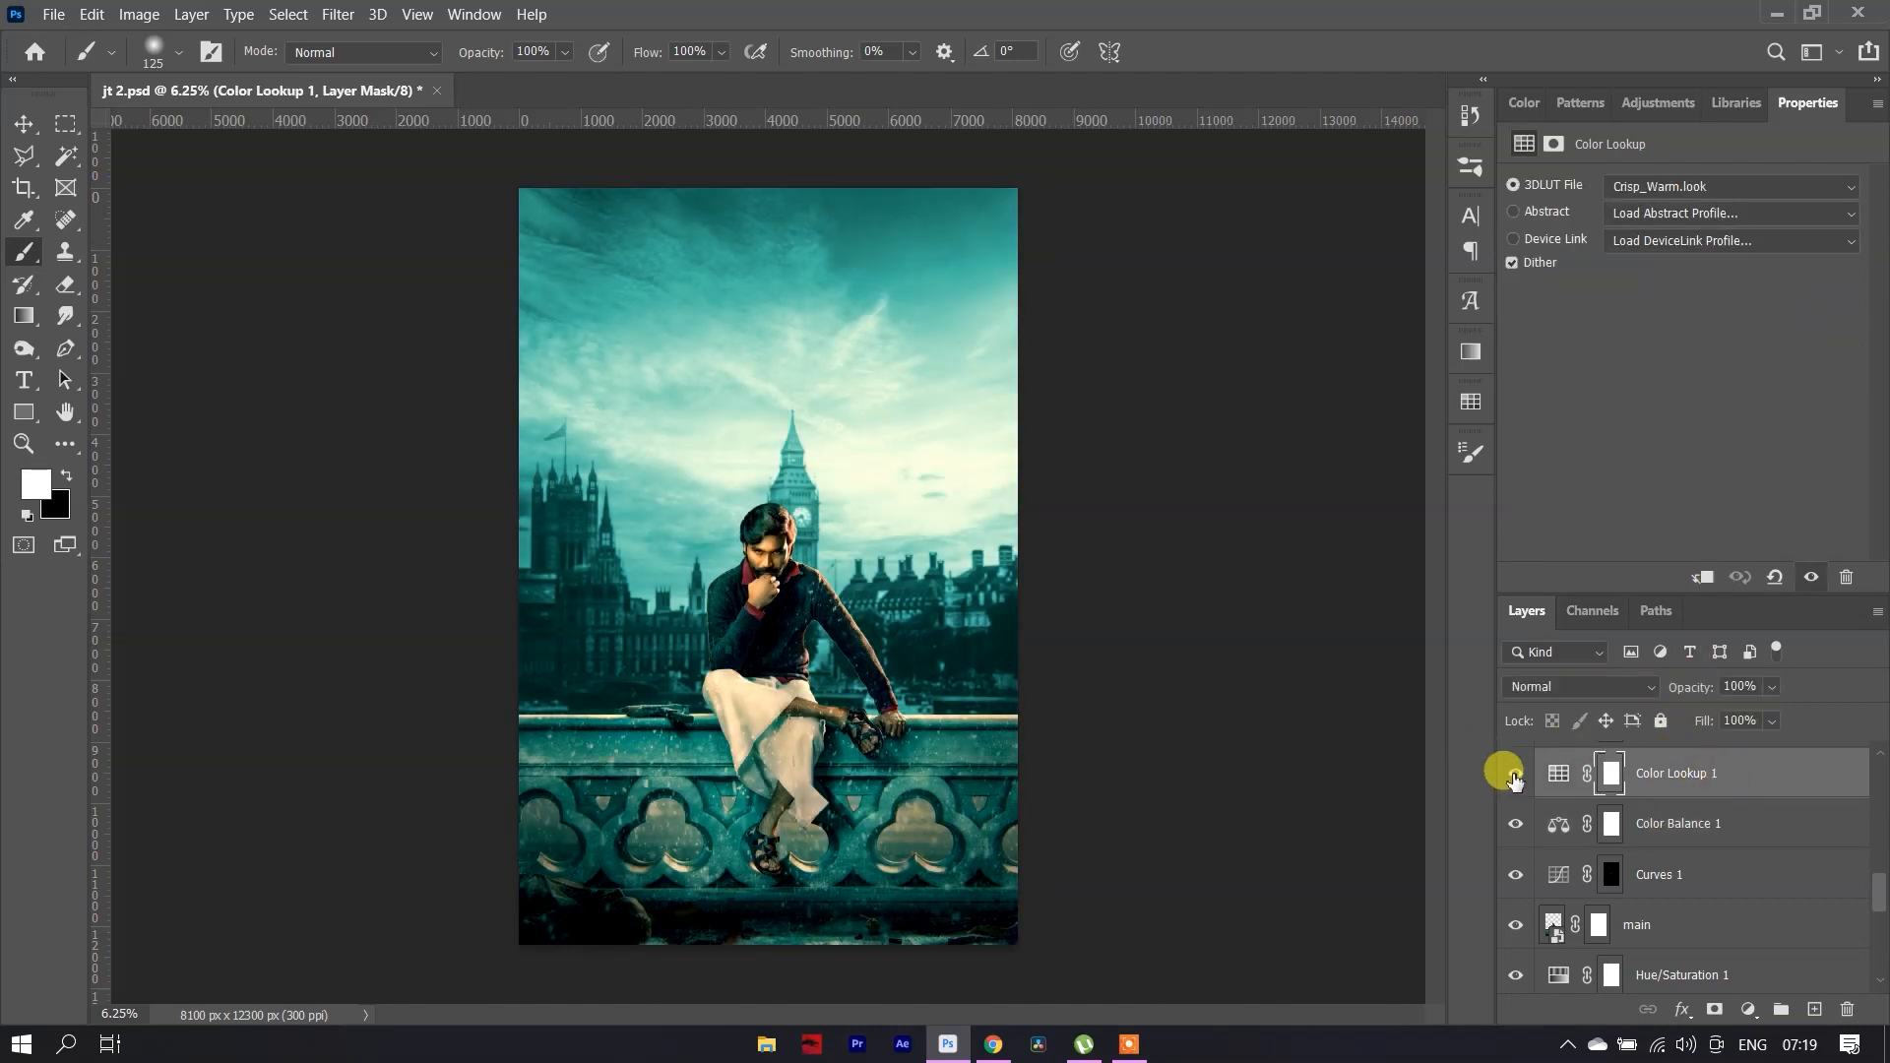
left_click(1778, 189)
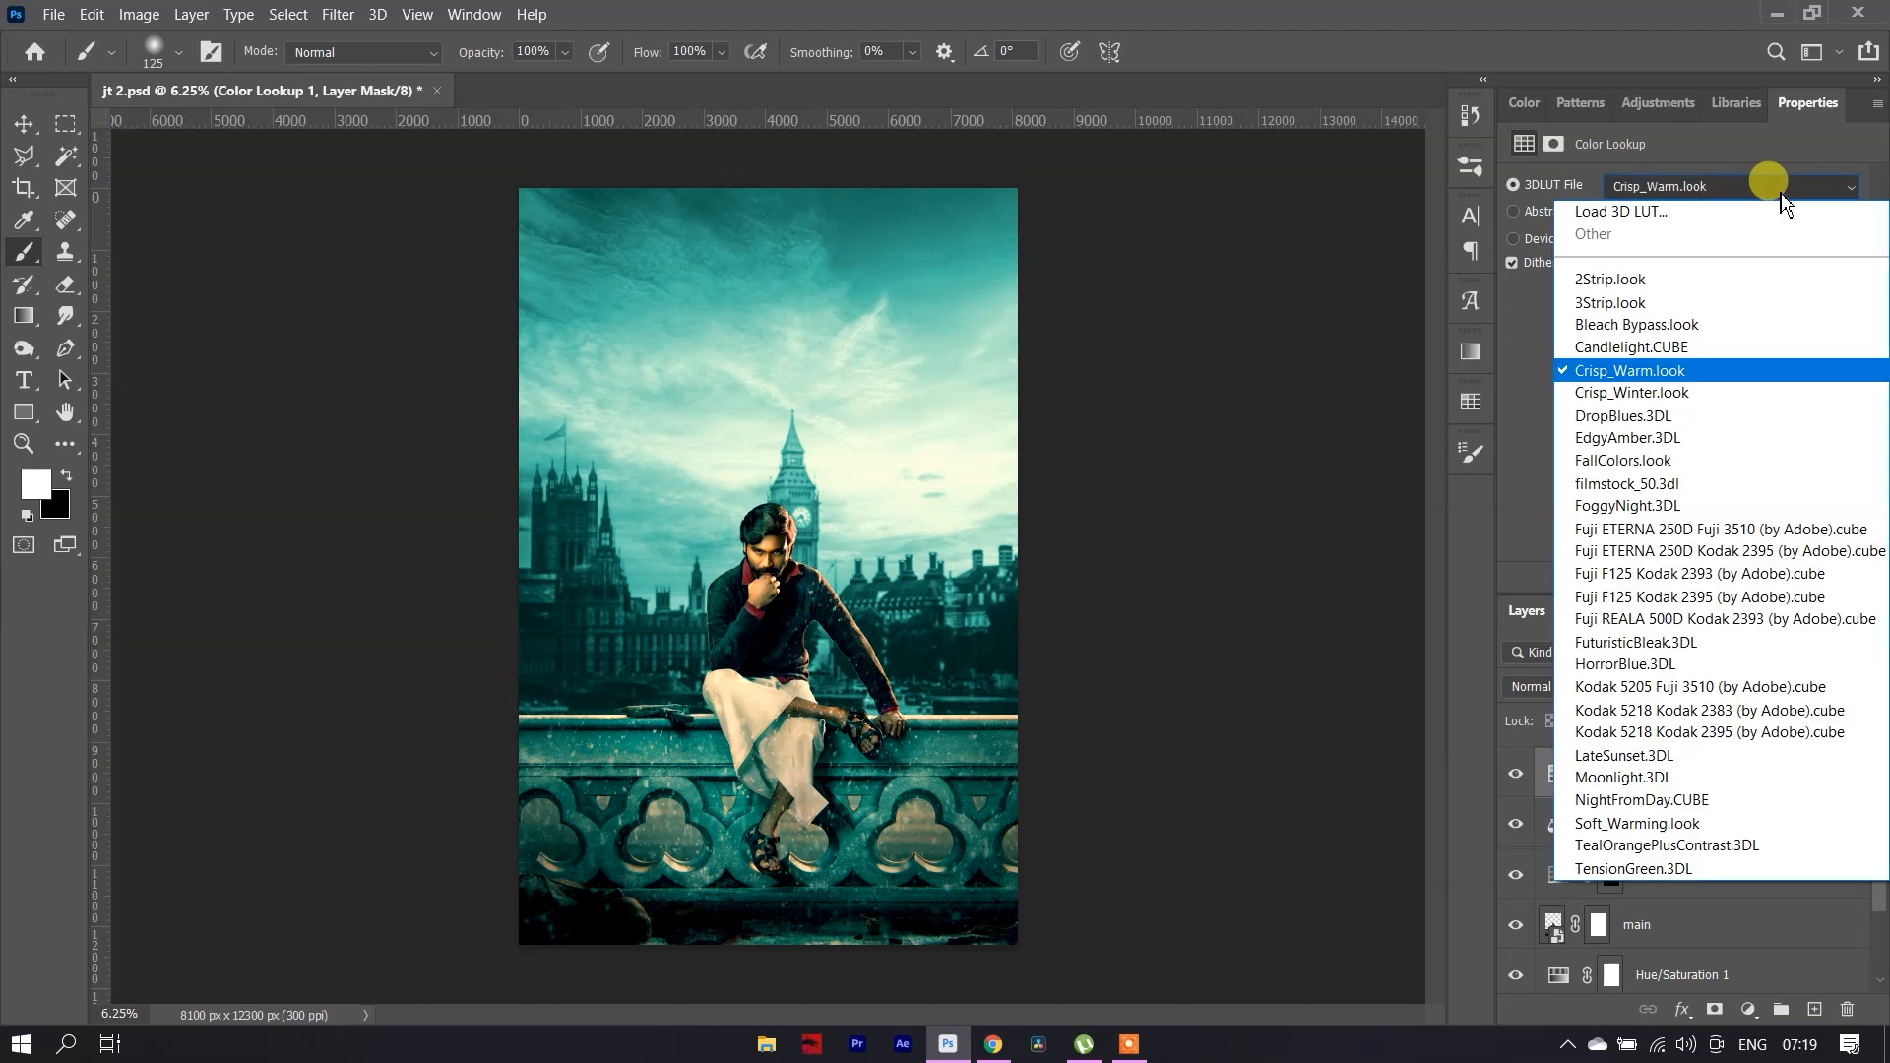
left_click(1504, 488)
Show the masked Hue/Saturation 3 adjustment layer above Color Lookup 1 with its settings open
scroll(1644, 748, "up", 1)
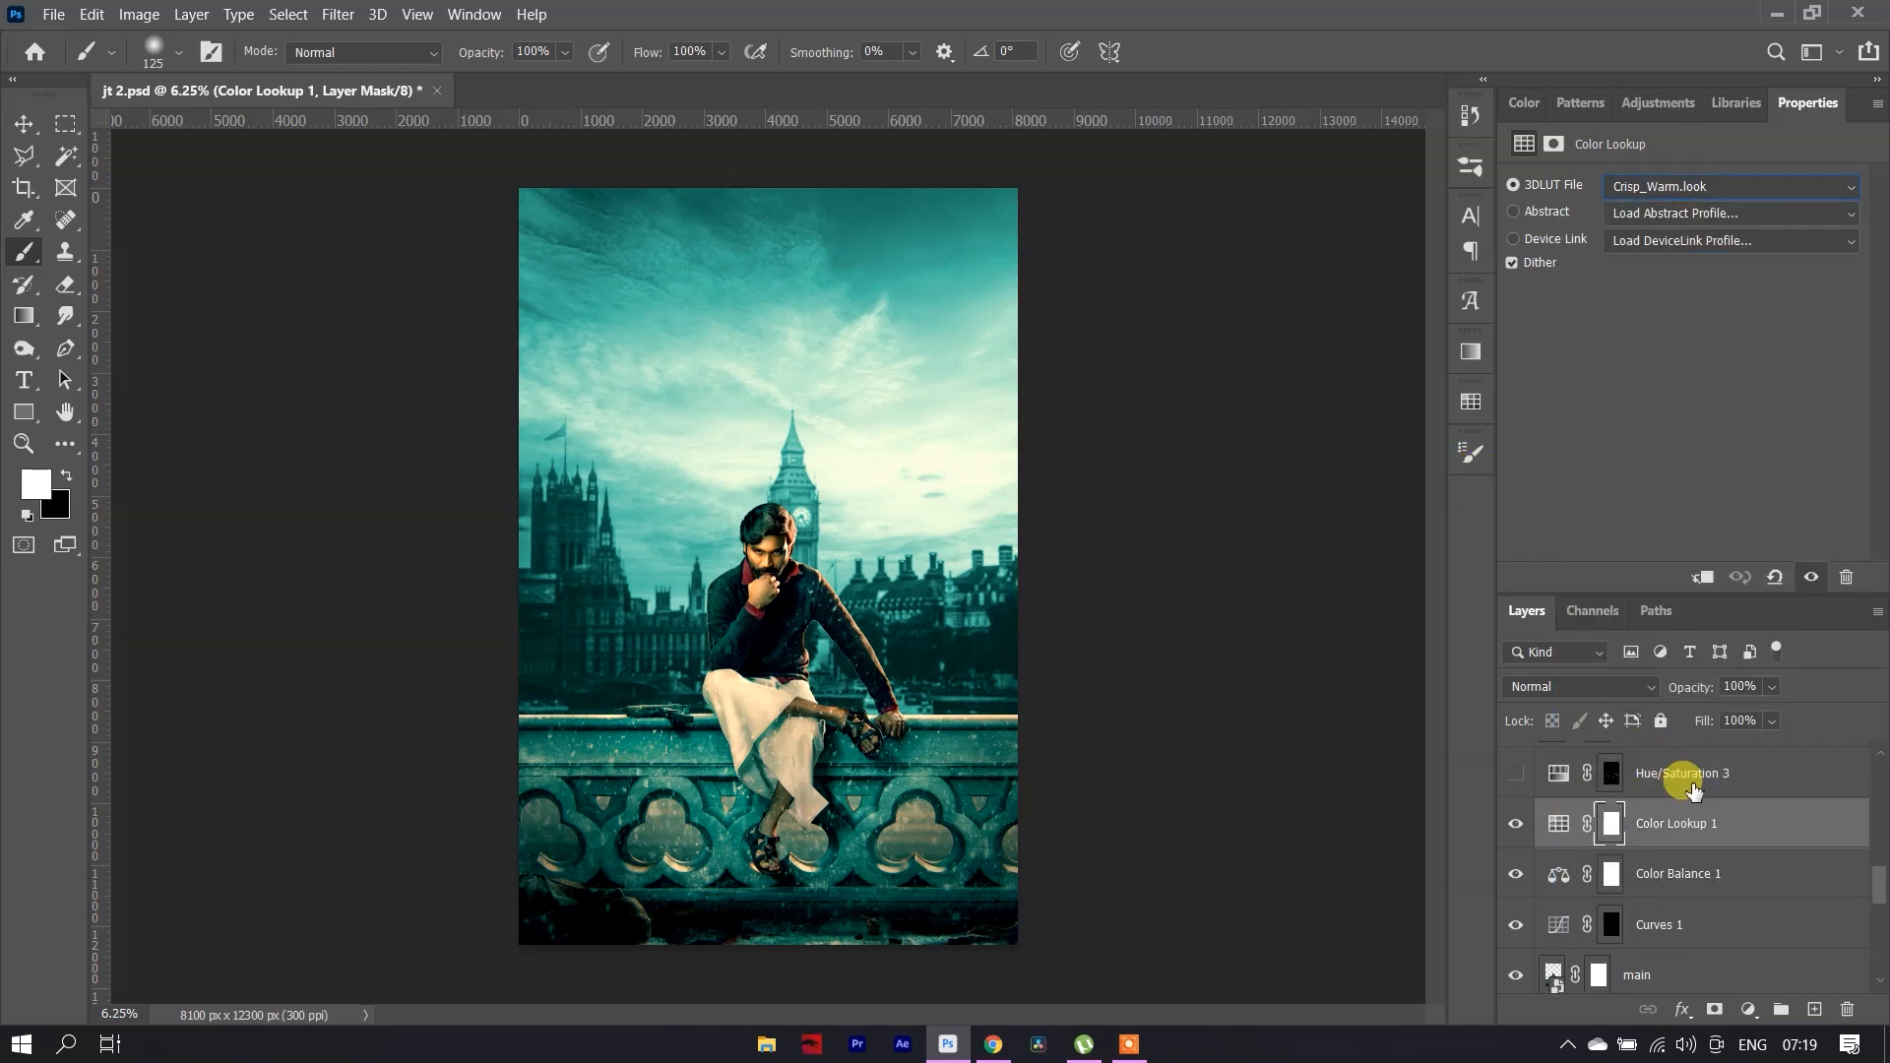
left_click(1693, 787)
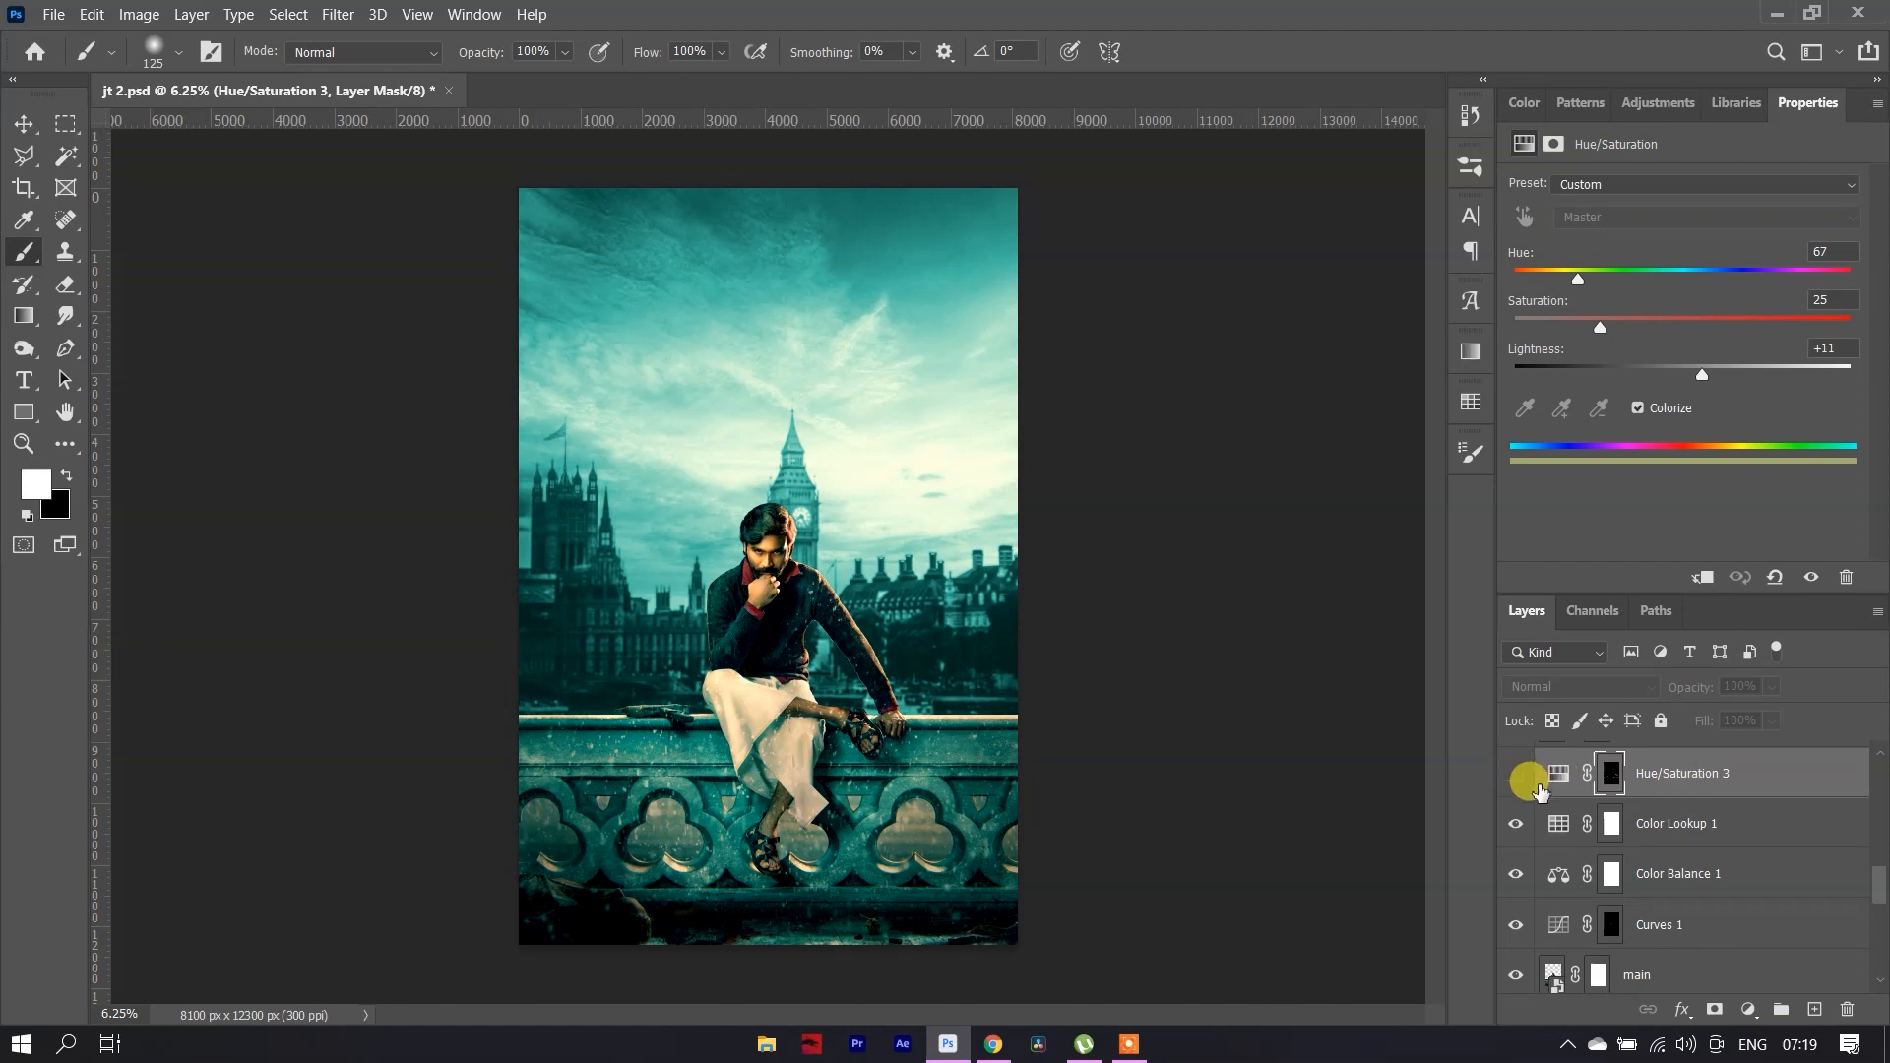
left_click(1531, 780)
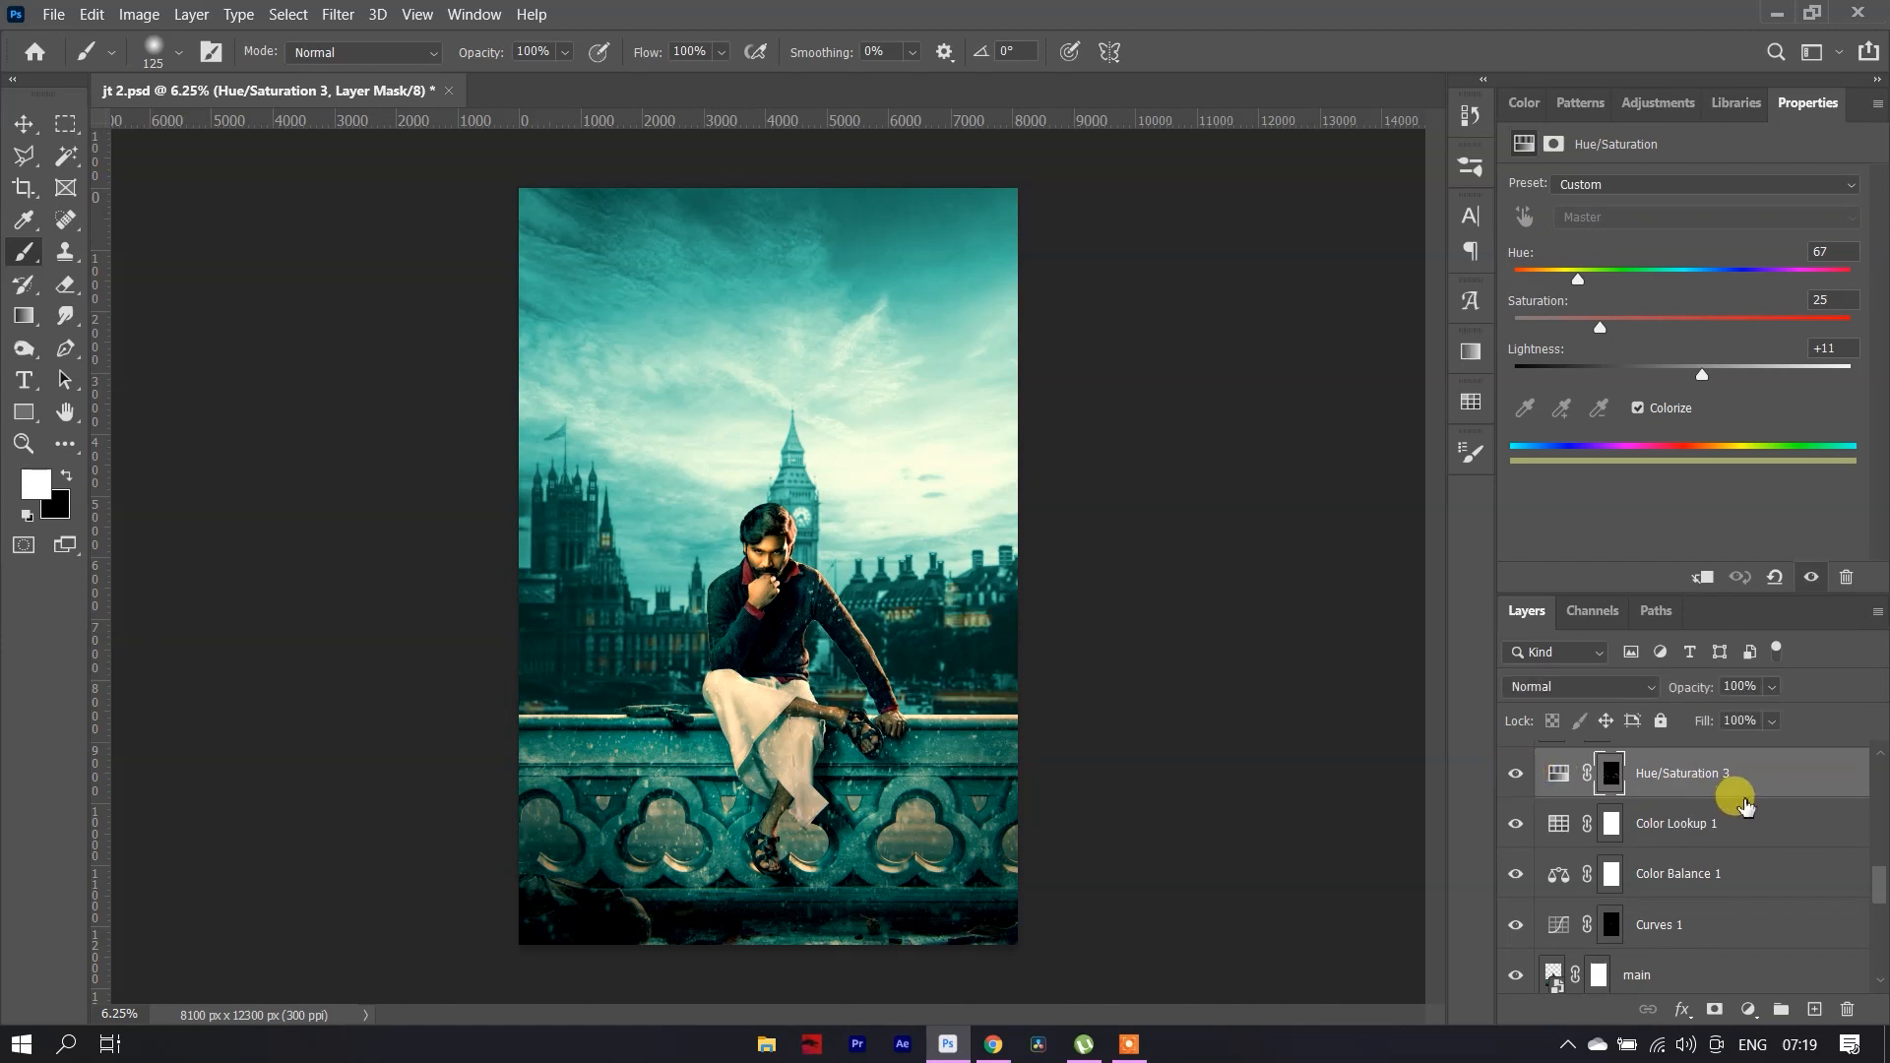
Select the snow layer Layer 2 above Hue/Saturation 3 and make it visible
scroll(1615, 757, "up", 1)
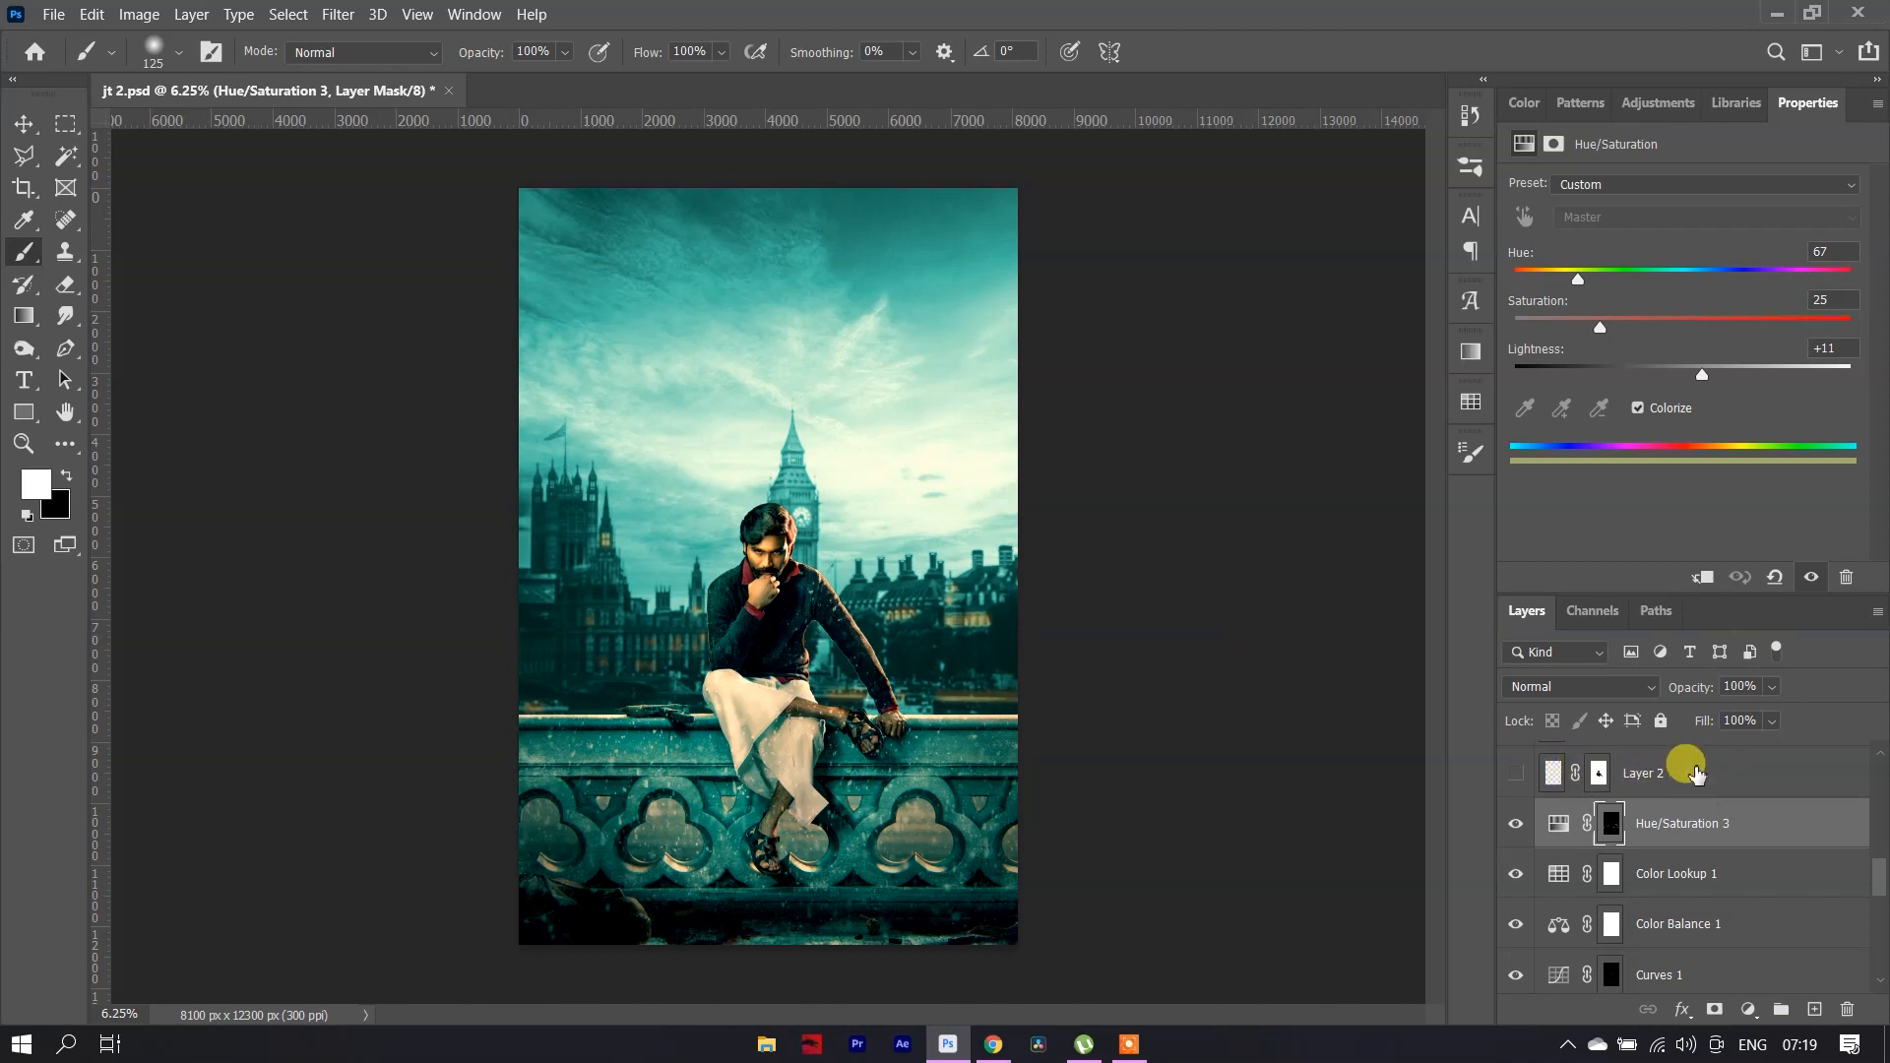
scroll(1700, 777, "up", 1)
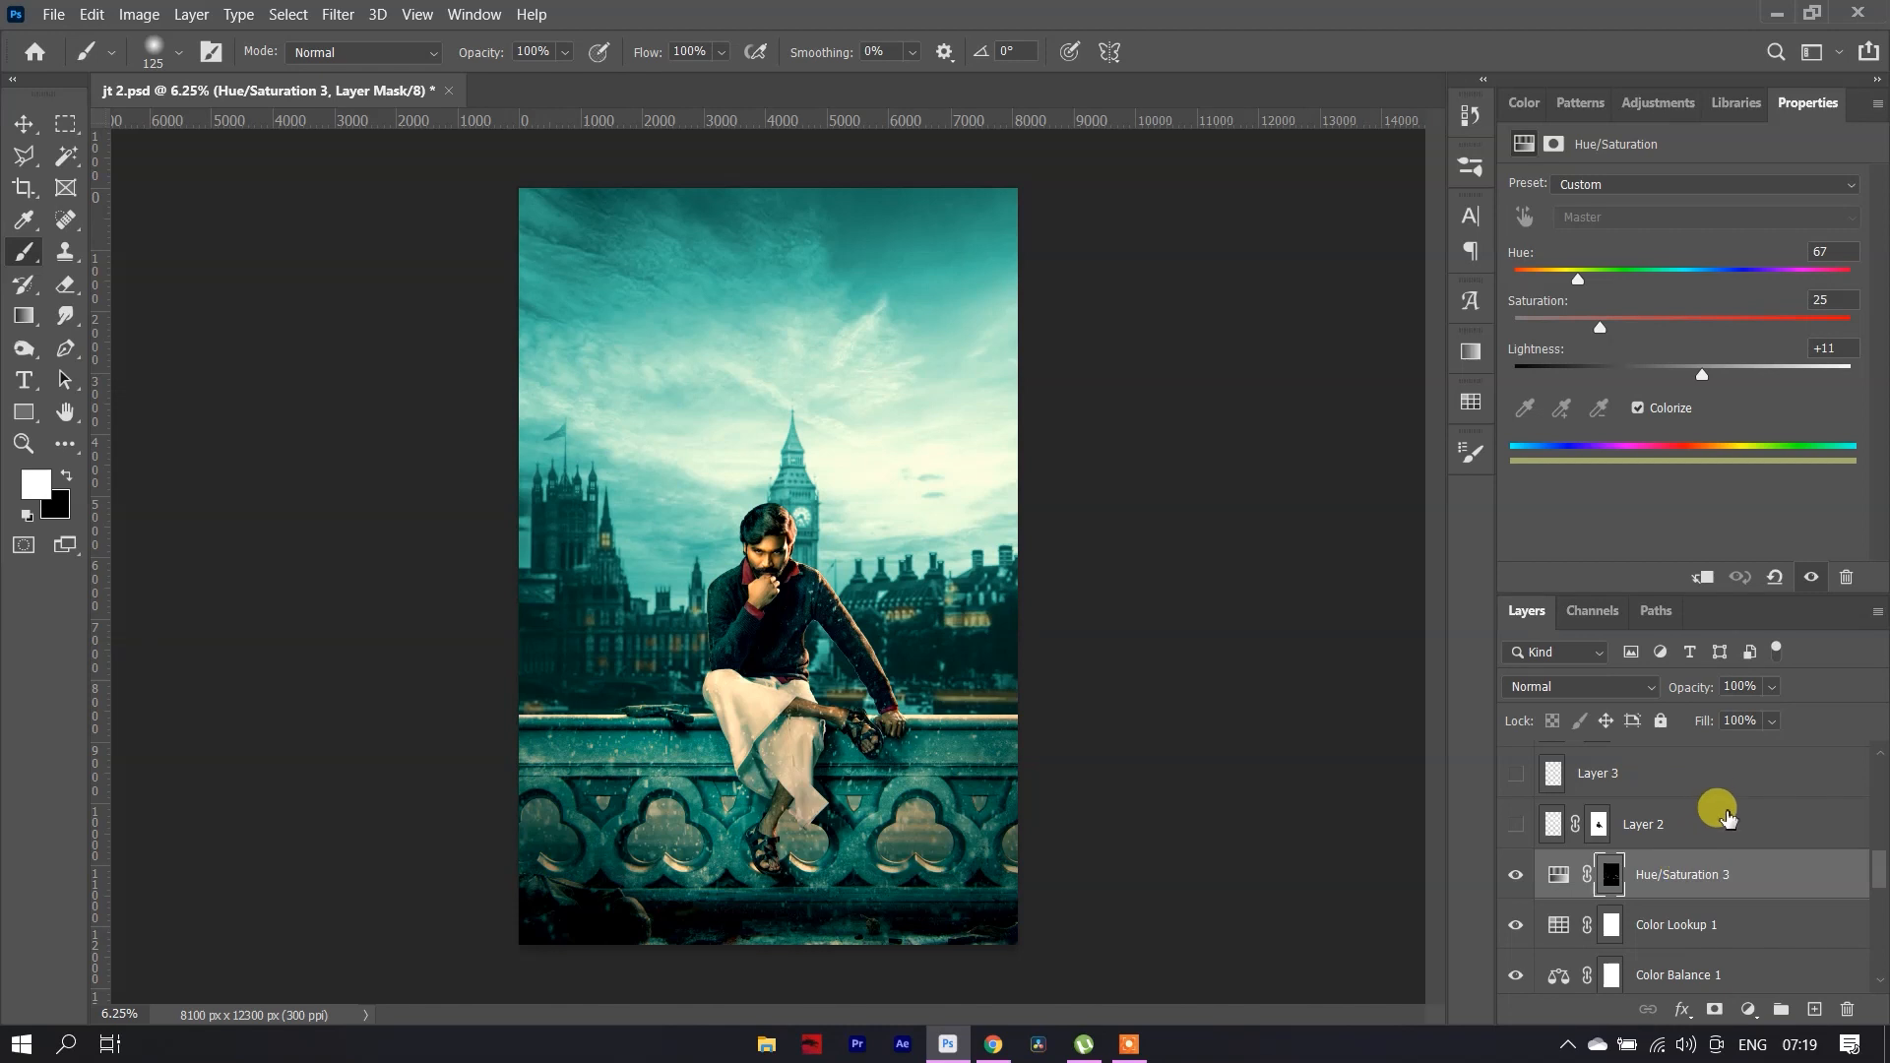
left_click(1725, 817)
left_click(1516, 826)
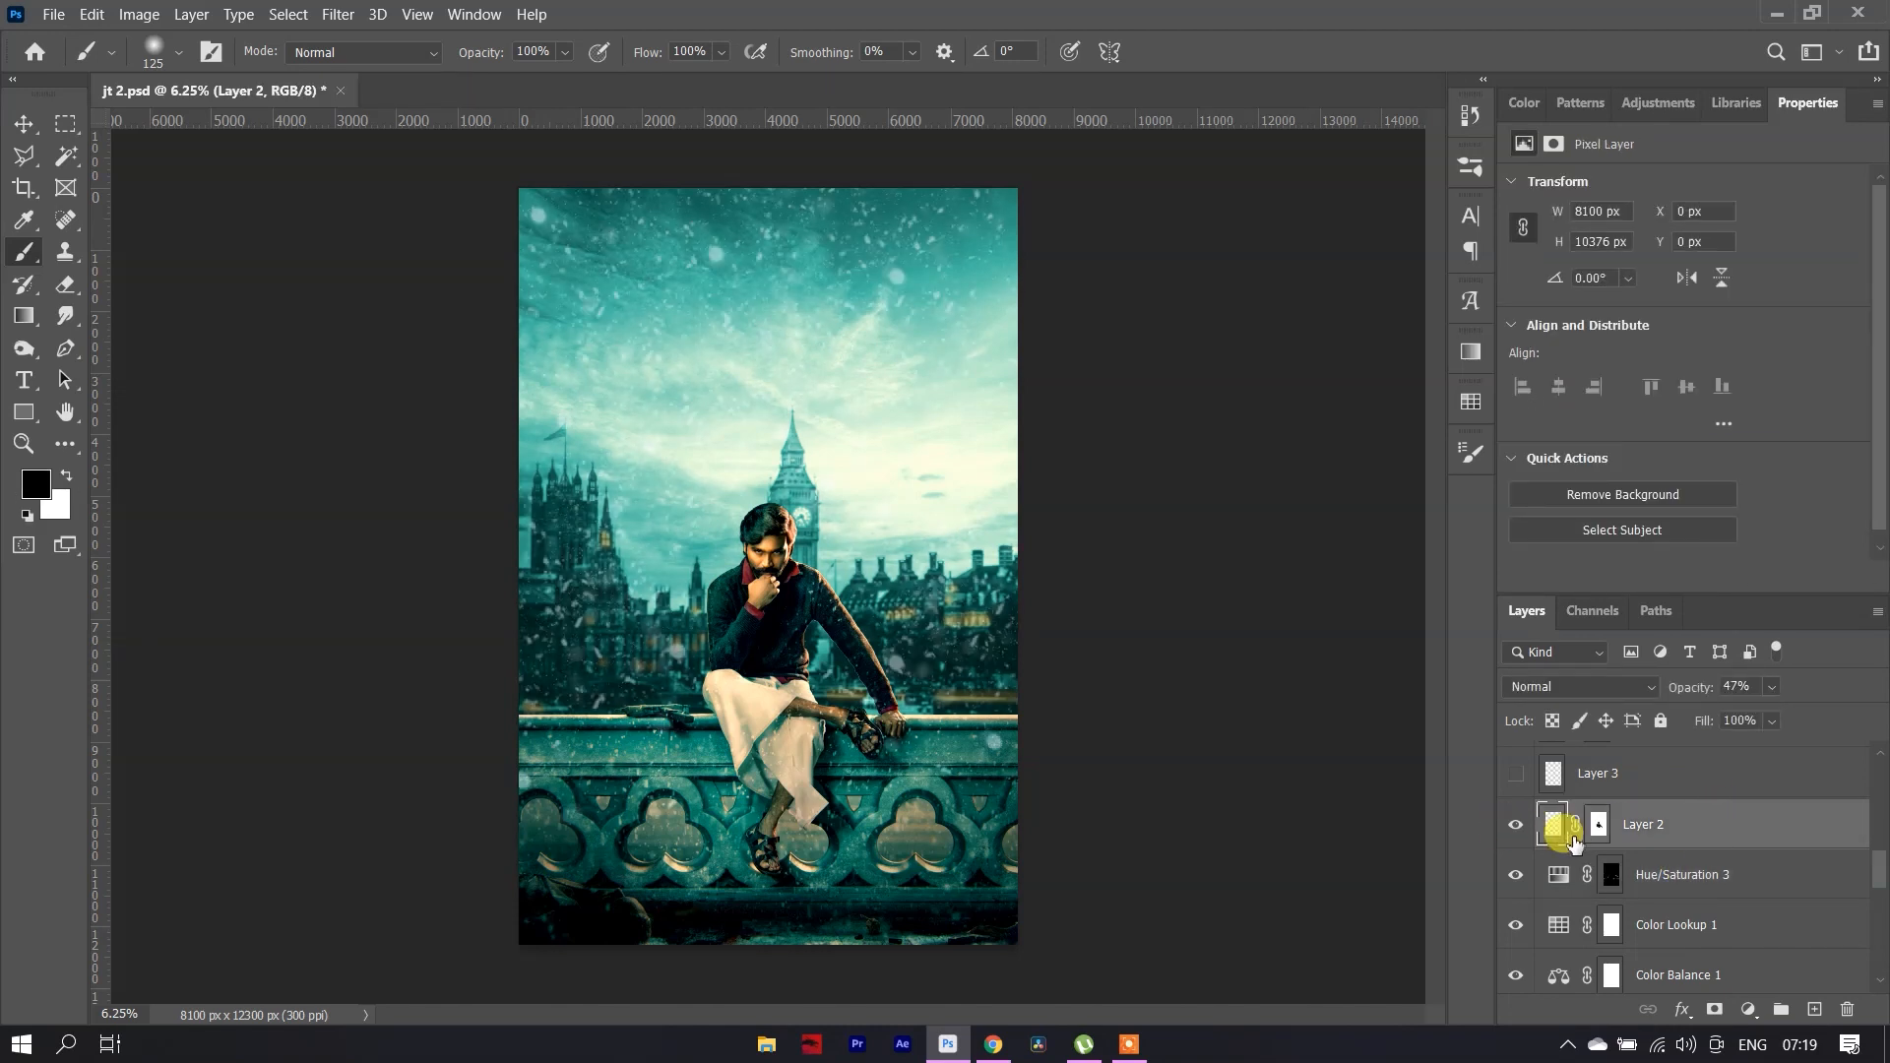
Preview the heavier snow on Layer 3 and hide that layer again
scroll(1723, 846, "up", 1)
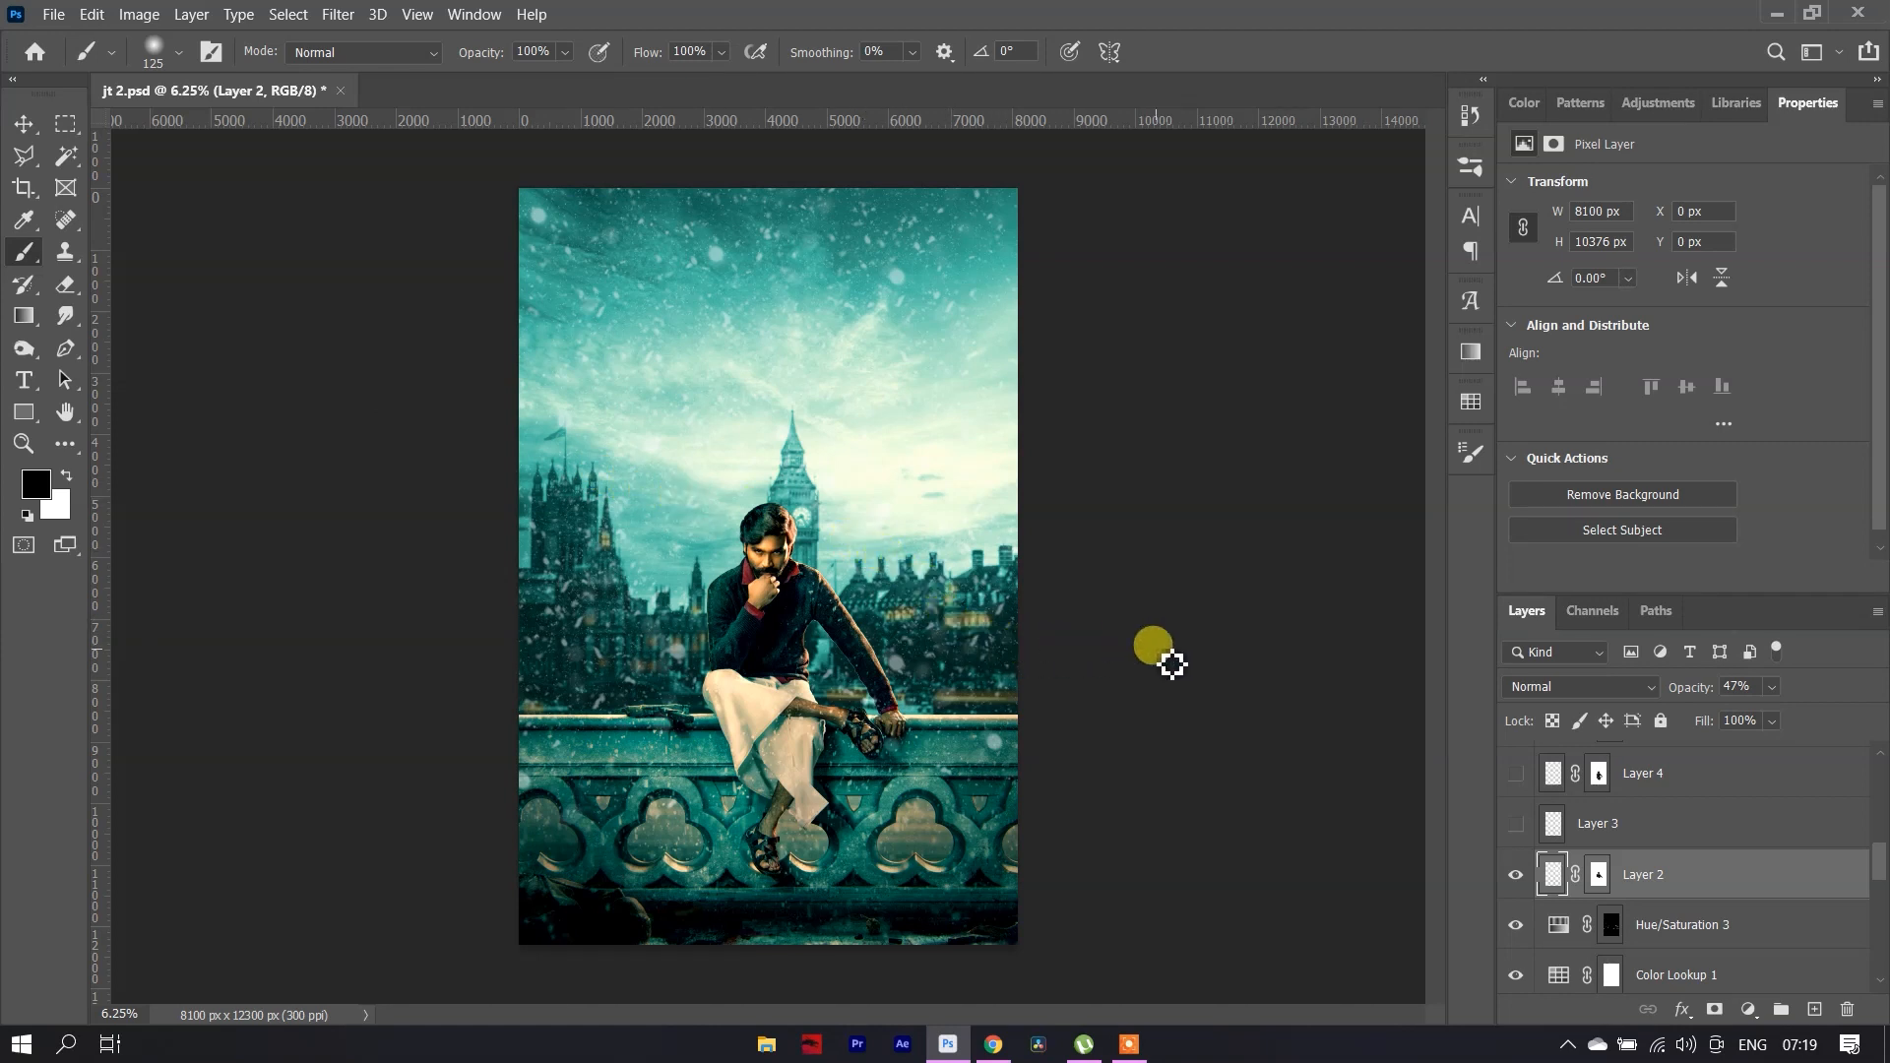
left_click(1639, 830)
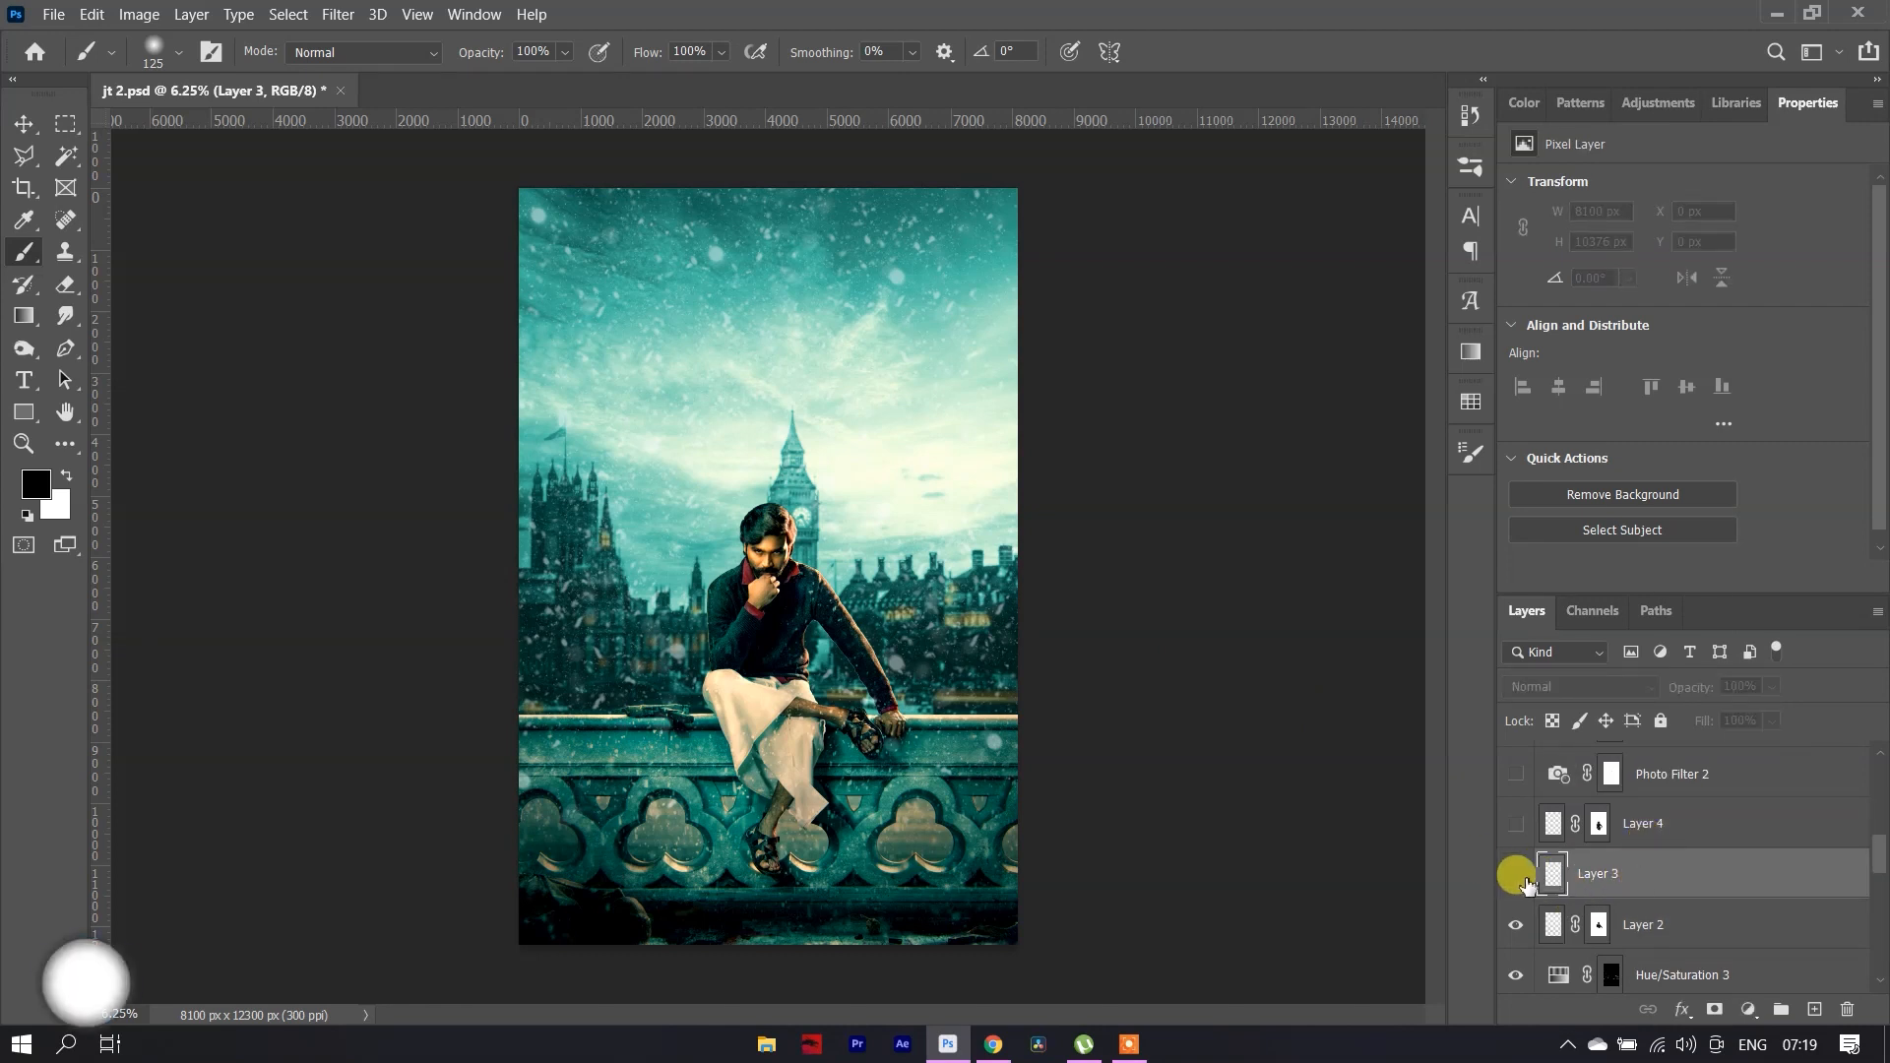
left_click(1515, 874)
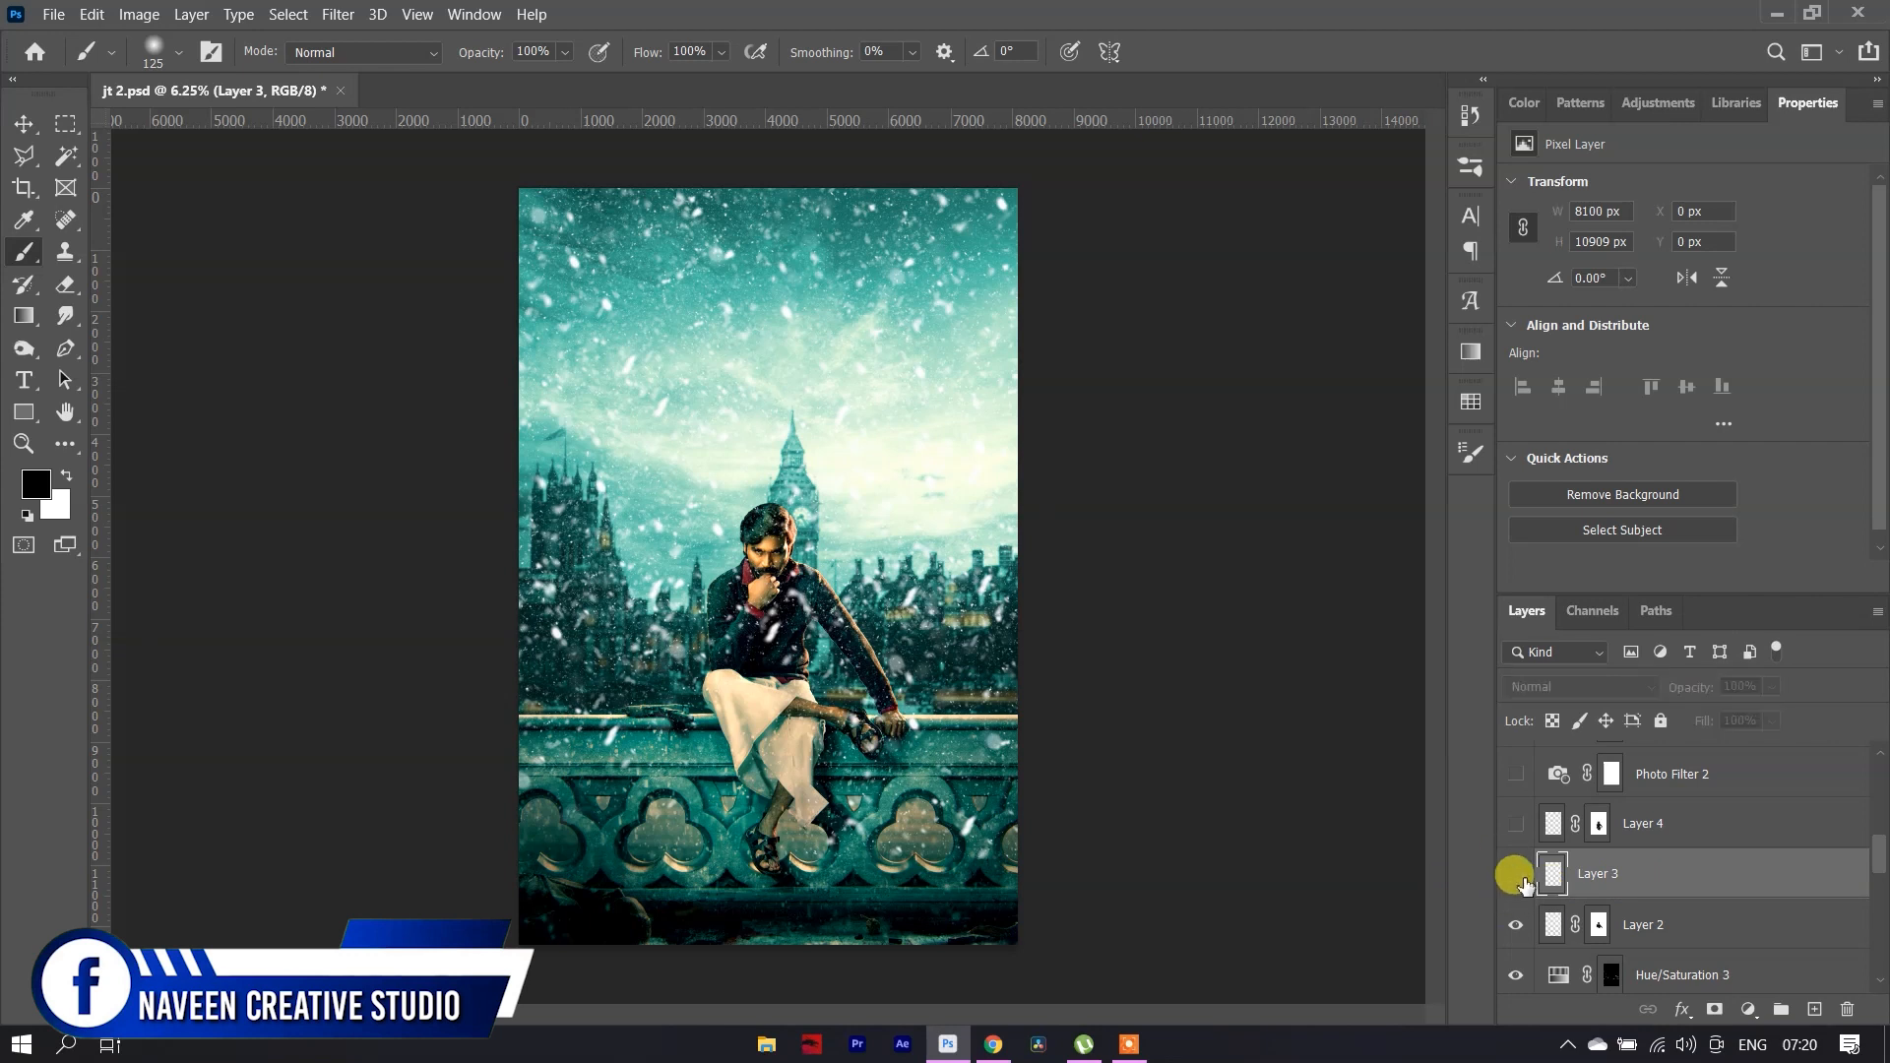
left_click(1516, 874)
Select the masked snow layer Layer 4 and make it visible
left_click(1706, 823)
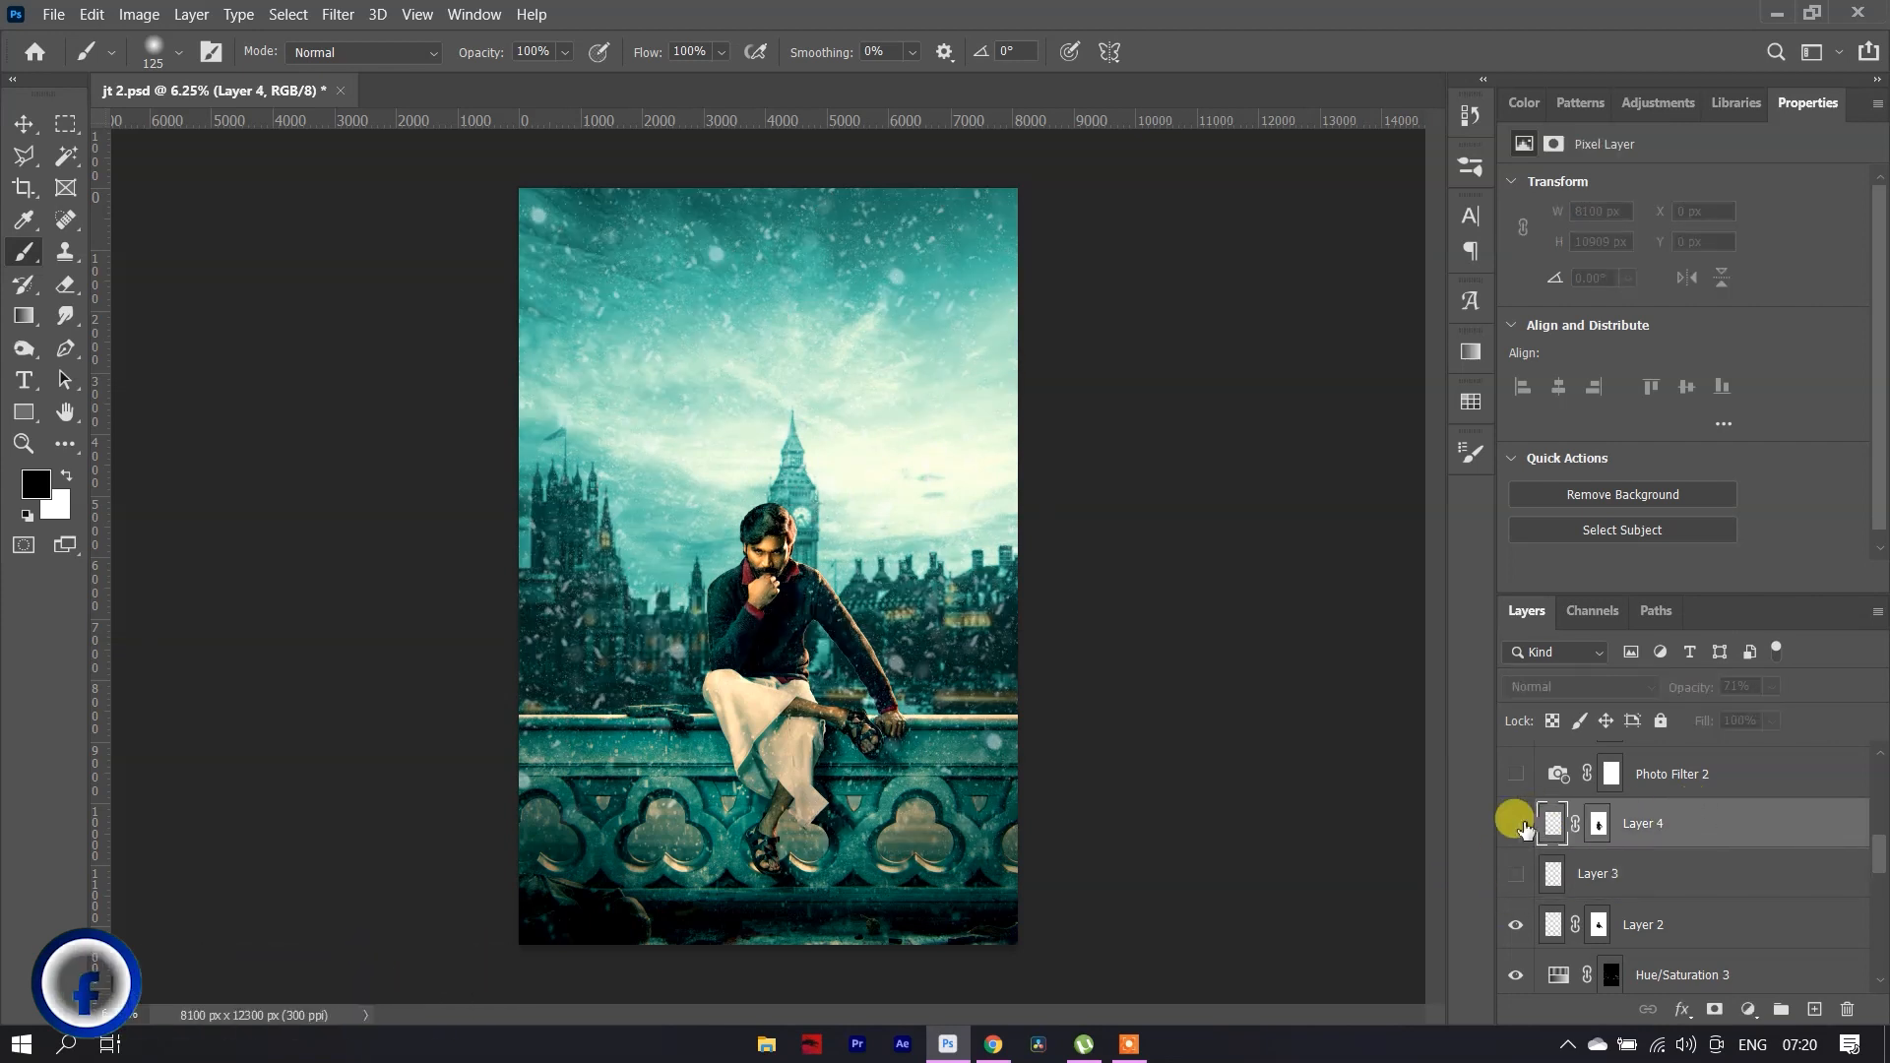
left_click(1517, 825)
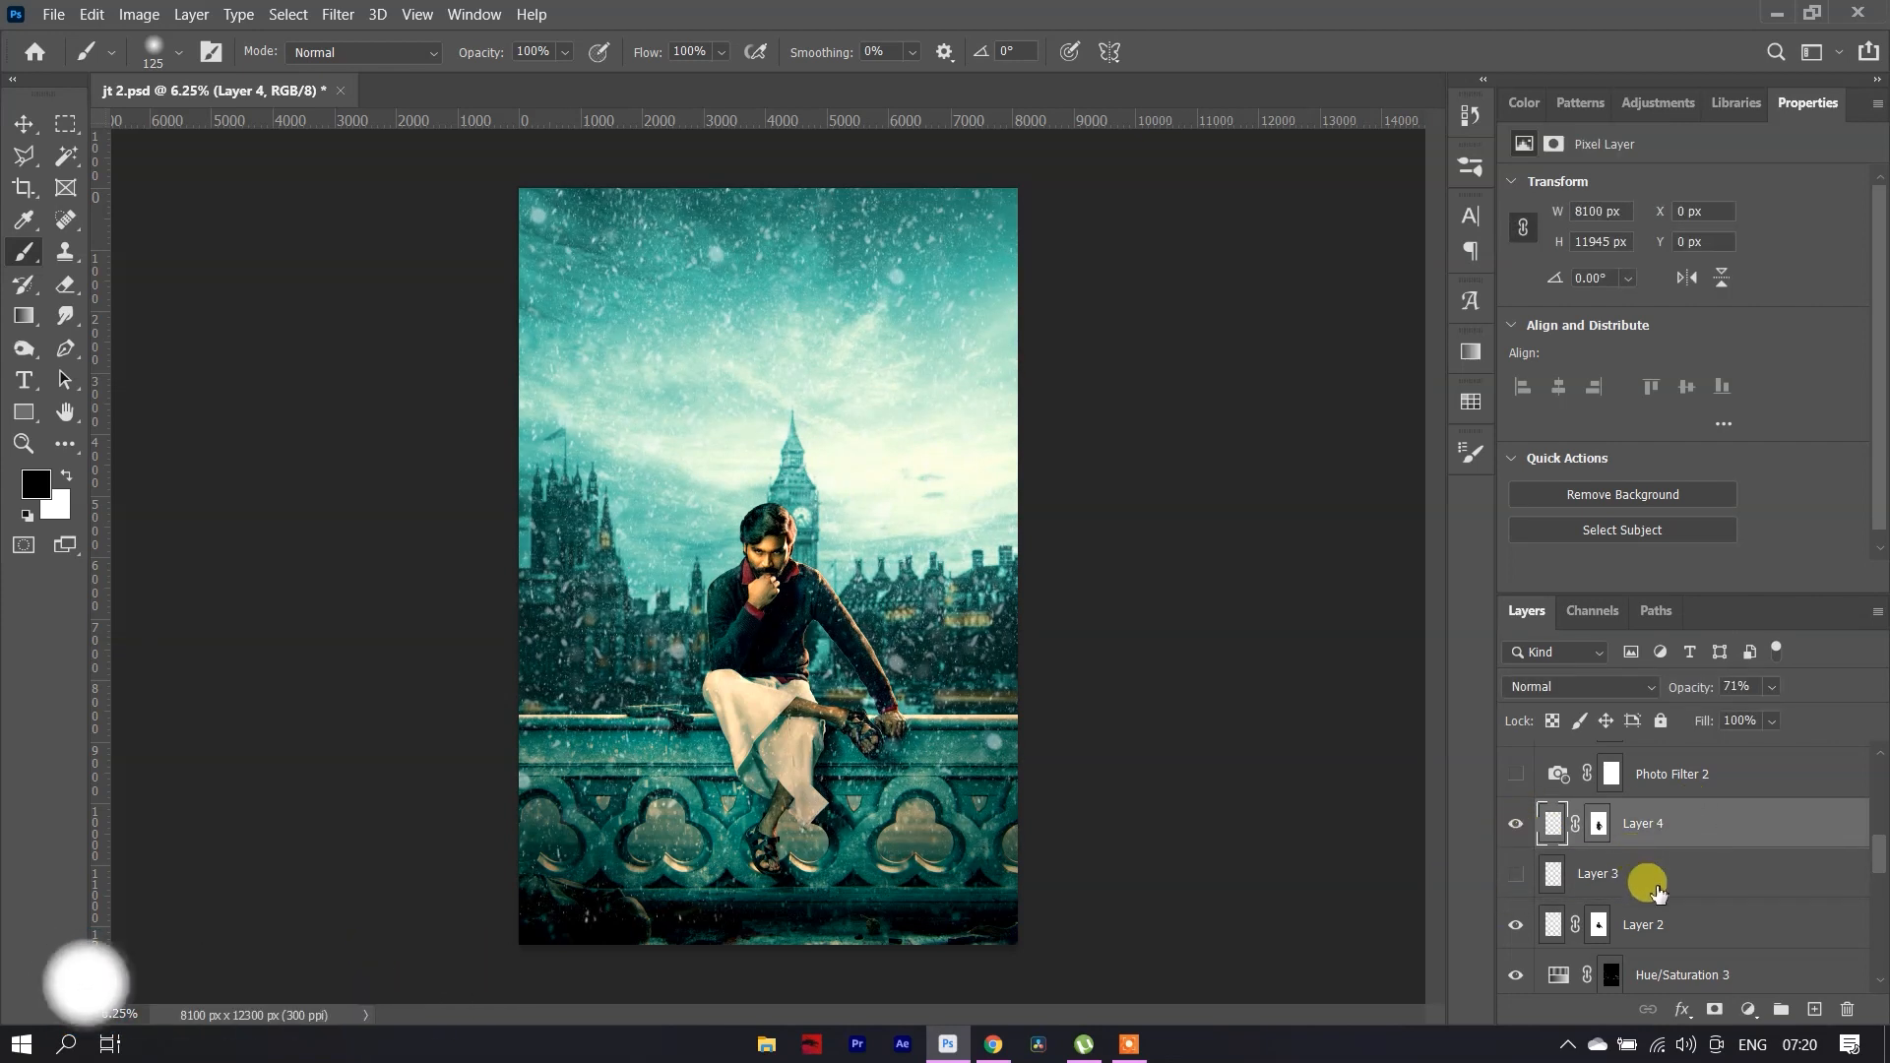
Hide the snow layer Layer 2, and select the Photo Filter 2 adjustment above Layer 4 and make it visible
left_click(1515, 924)
scroll(1745, 898, "up", 1)
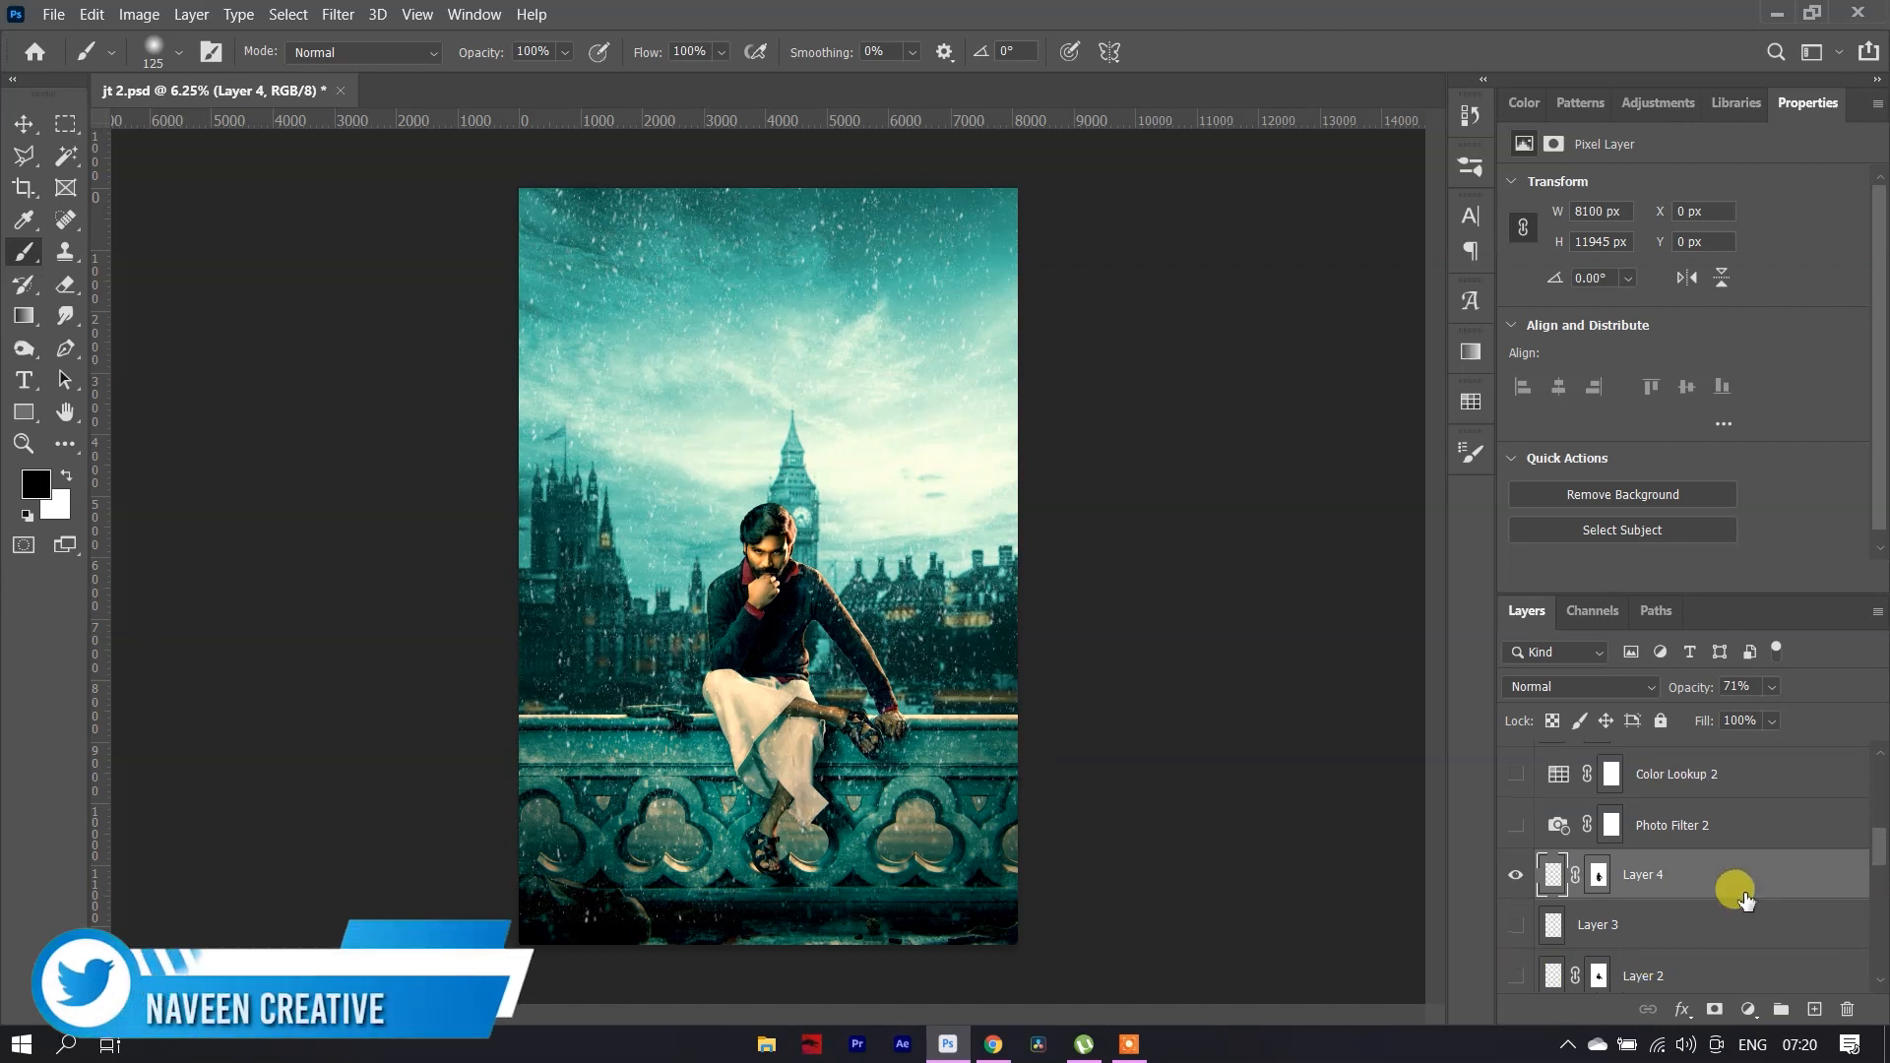
left_click(1738, 840)
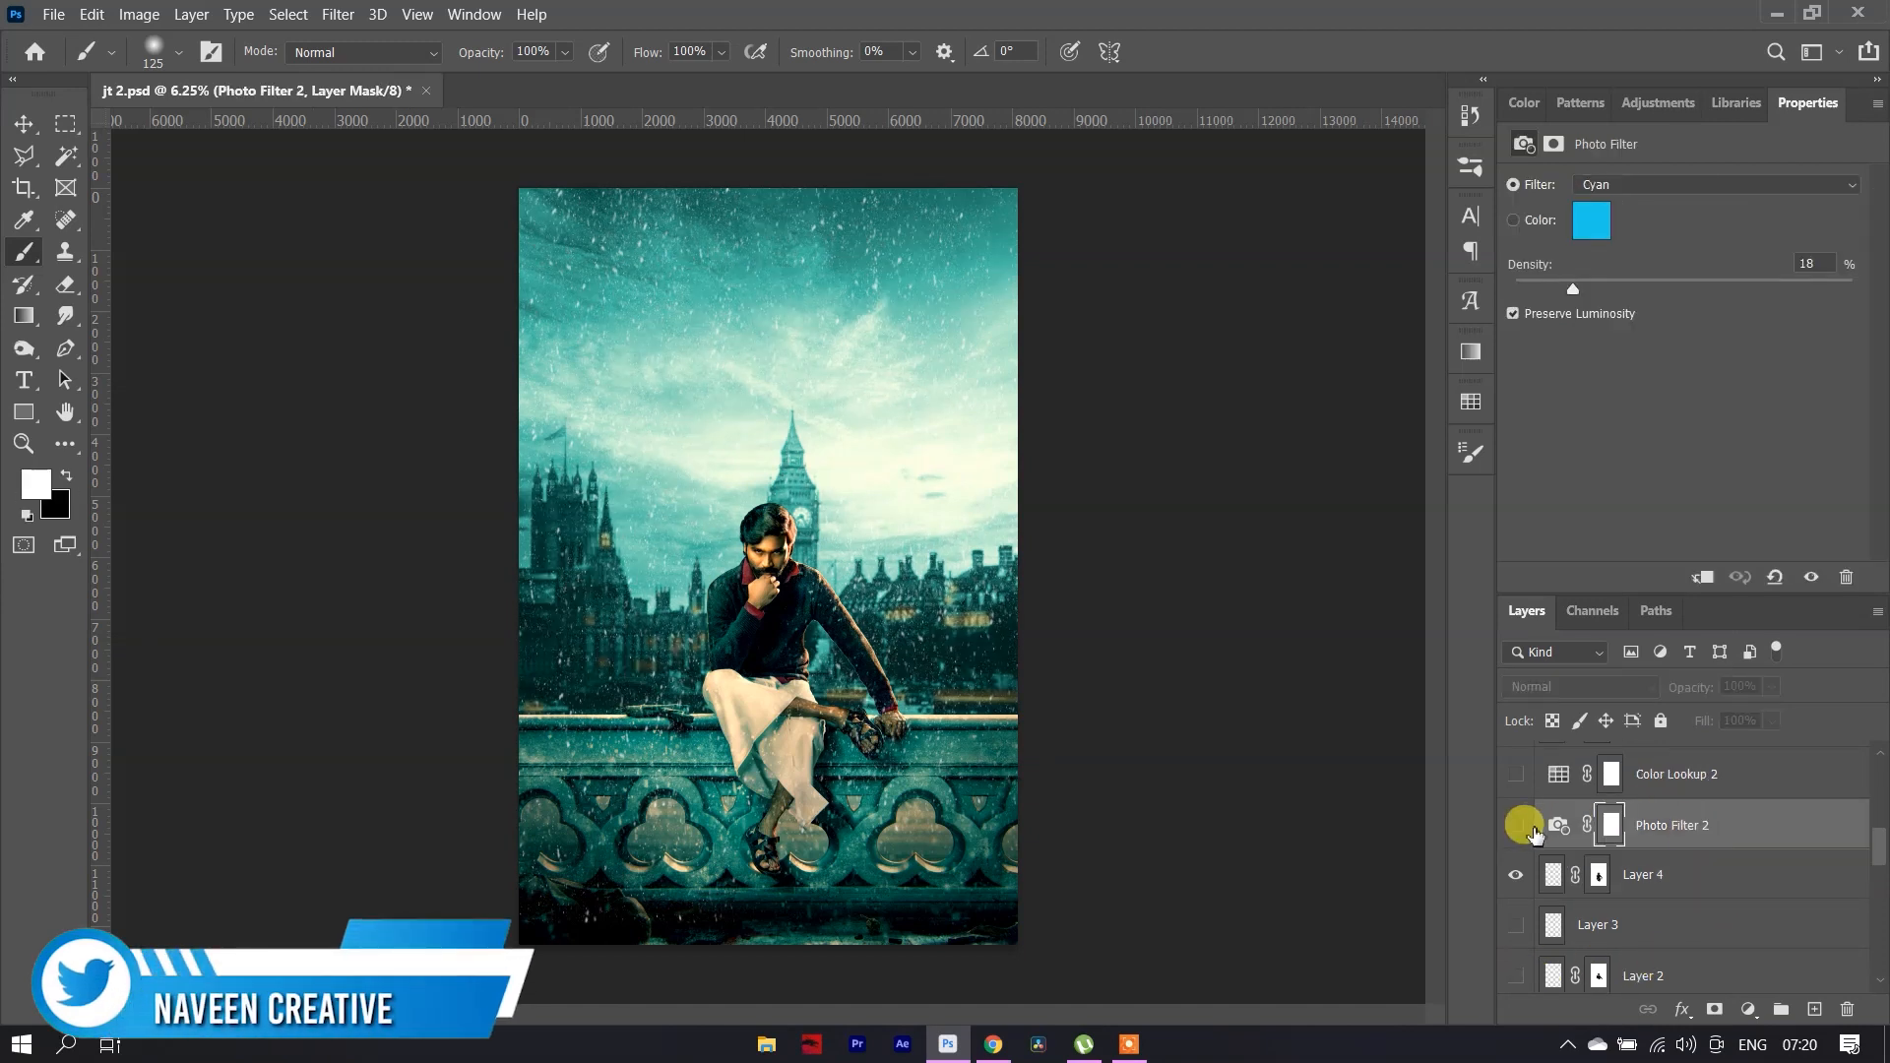
left_click(1516, 827)
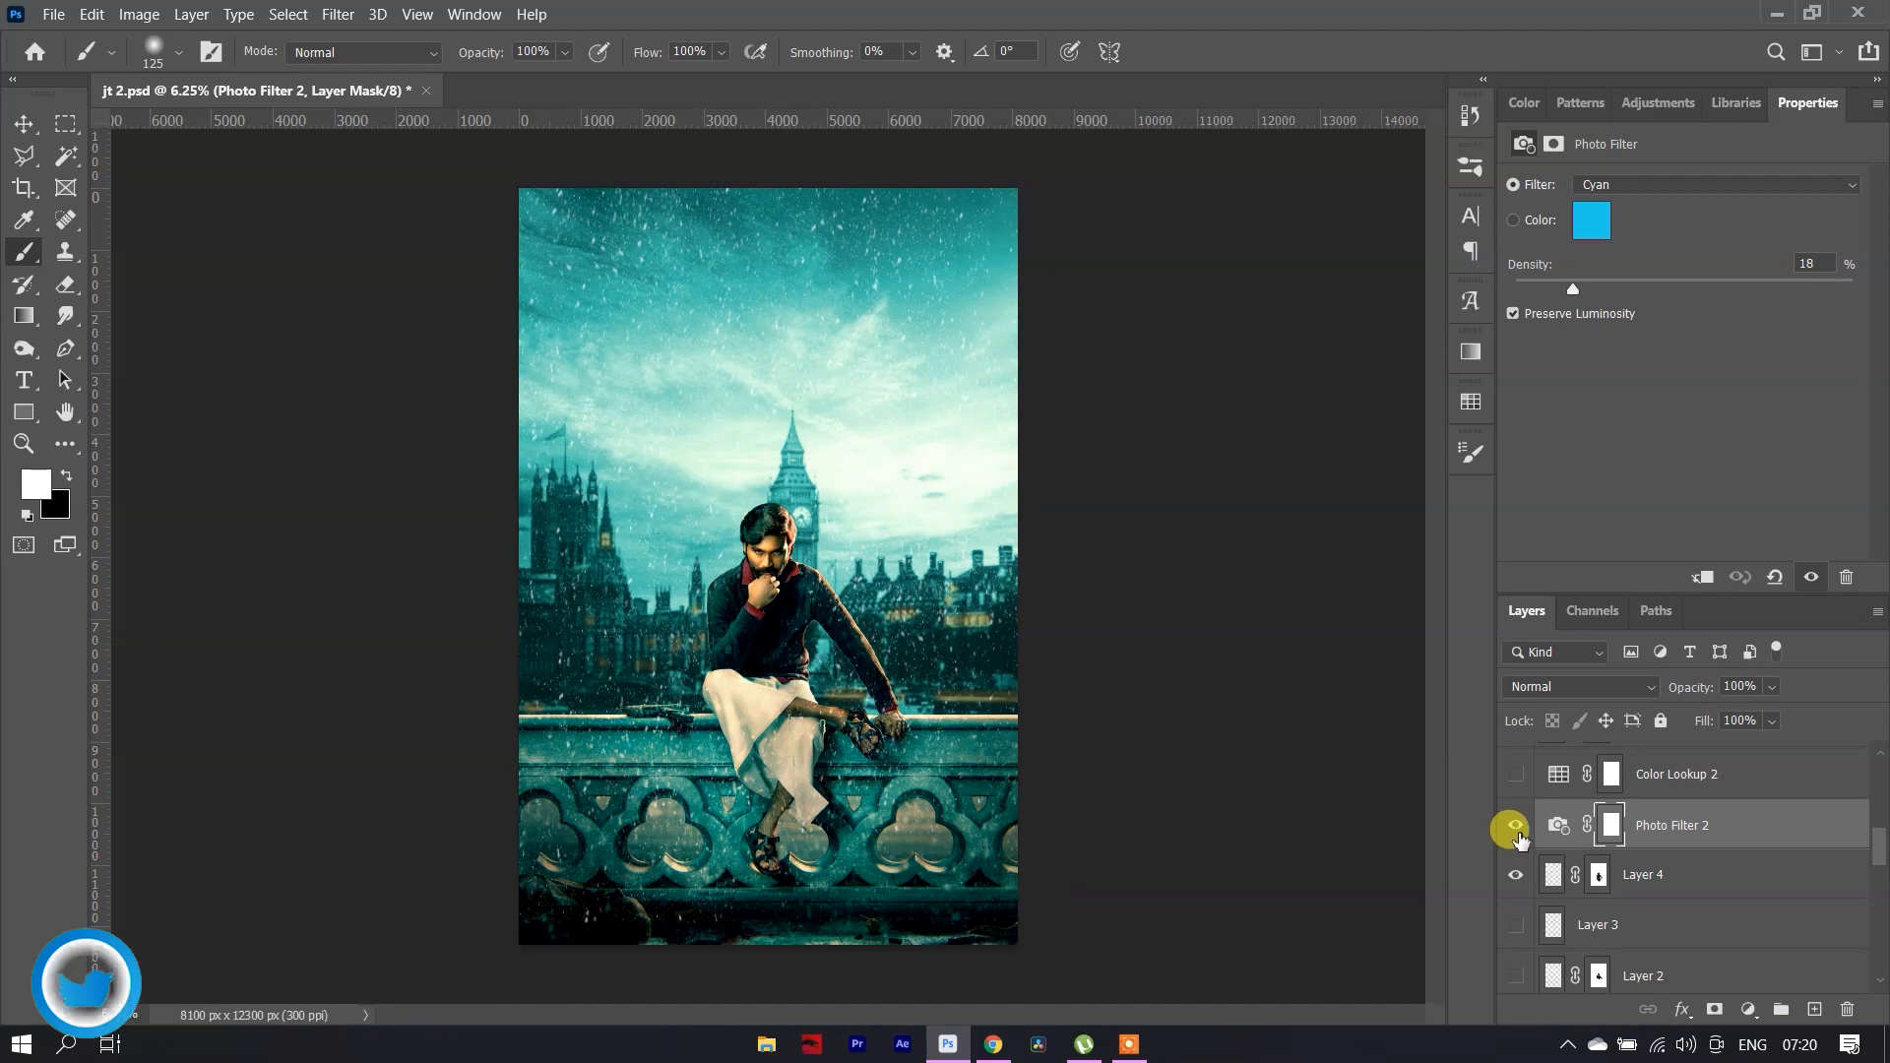
Select the Color Lookup 2 adjustment layer above Photo Filter 2 and make it visible
scroll(1689, 829, "up", 1)
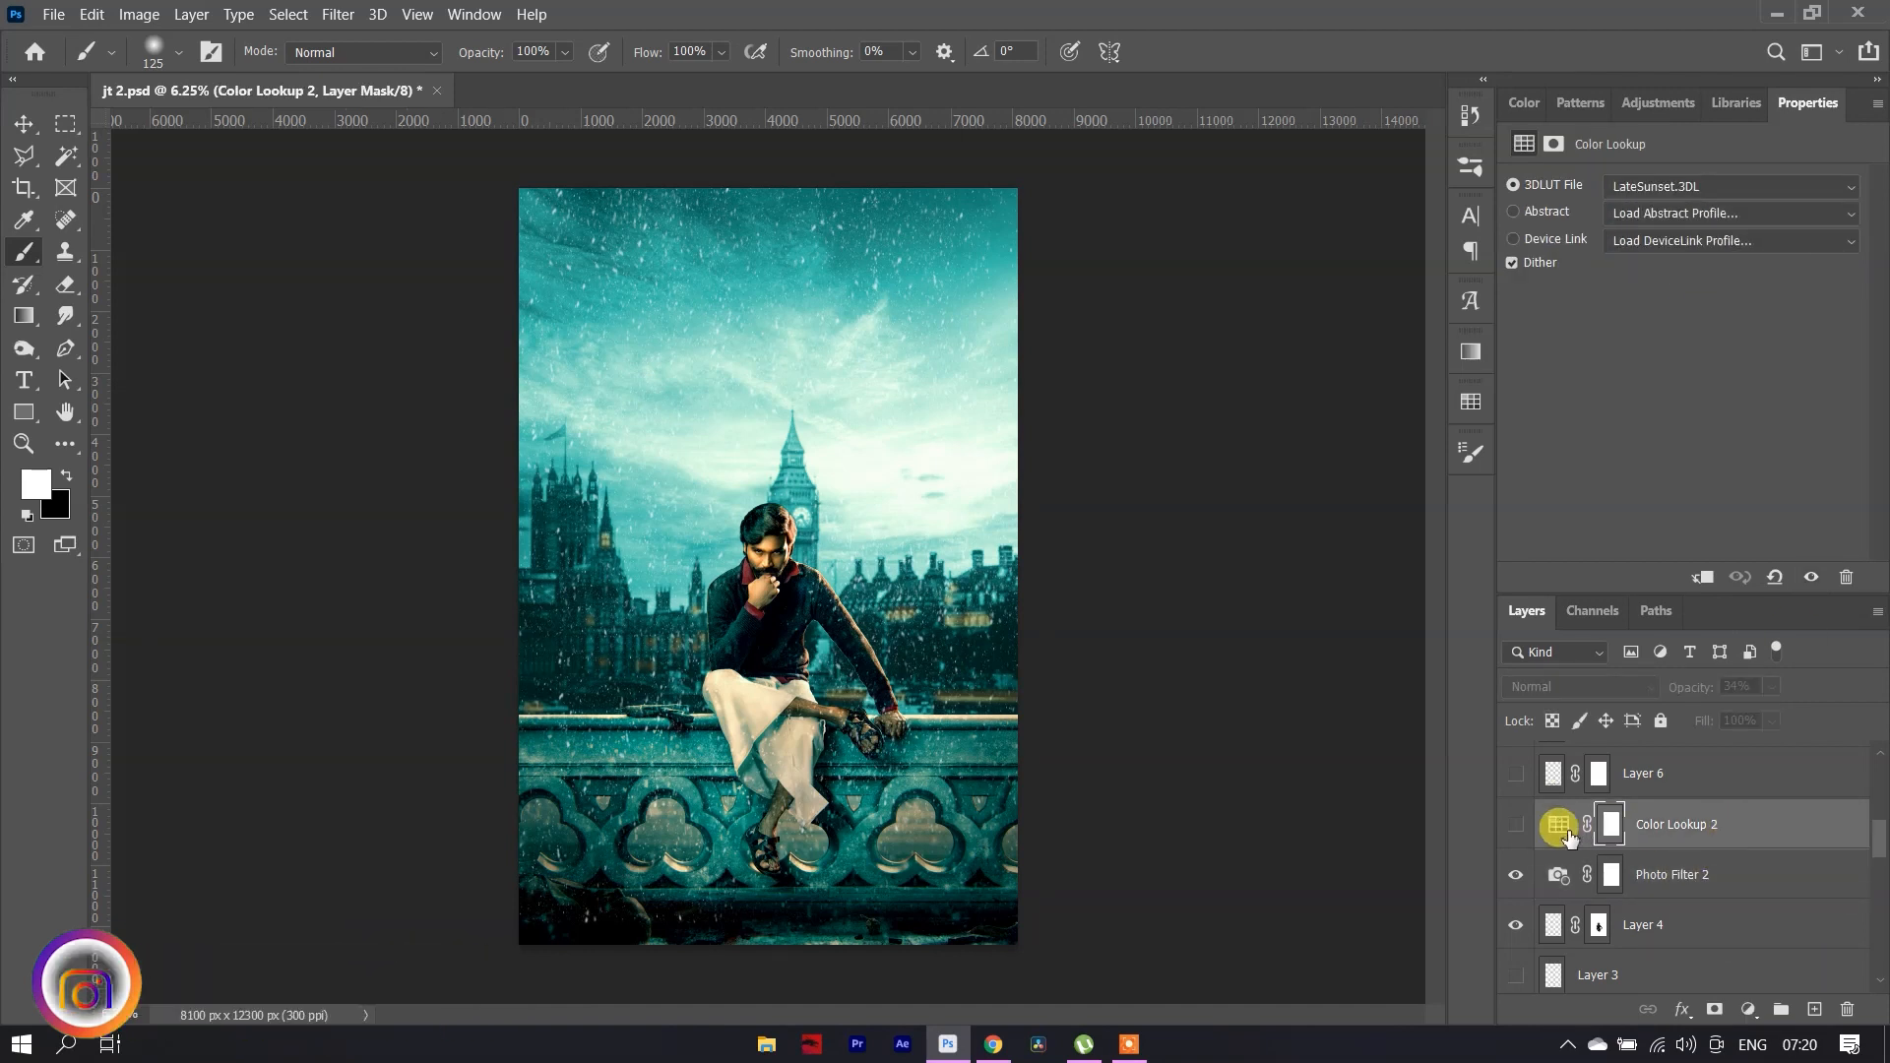
left_click(1515, 824)
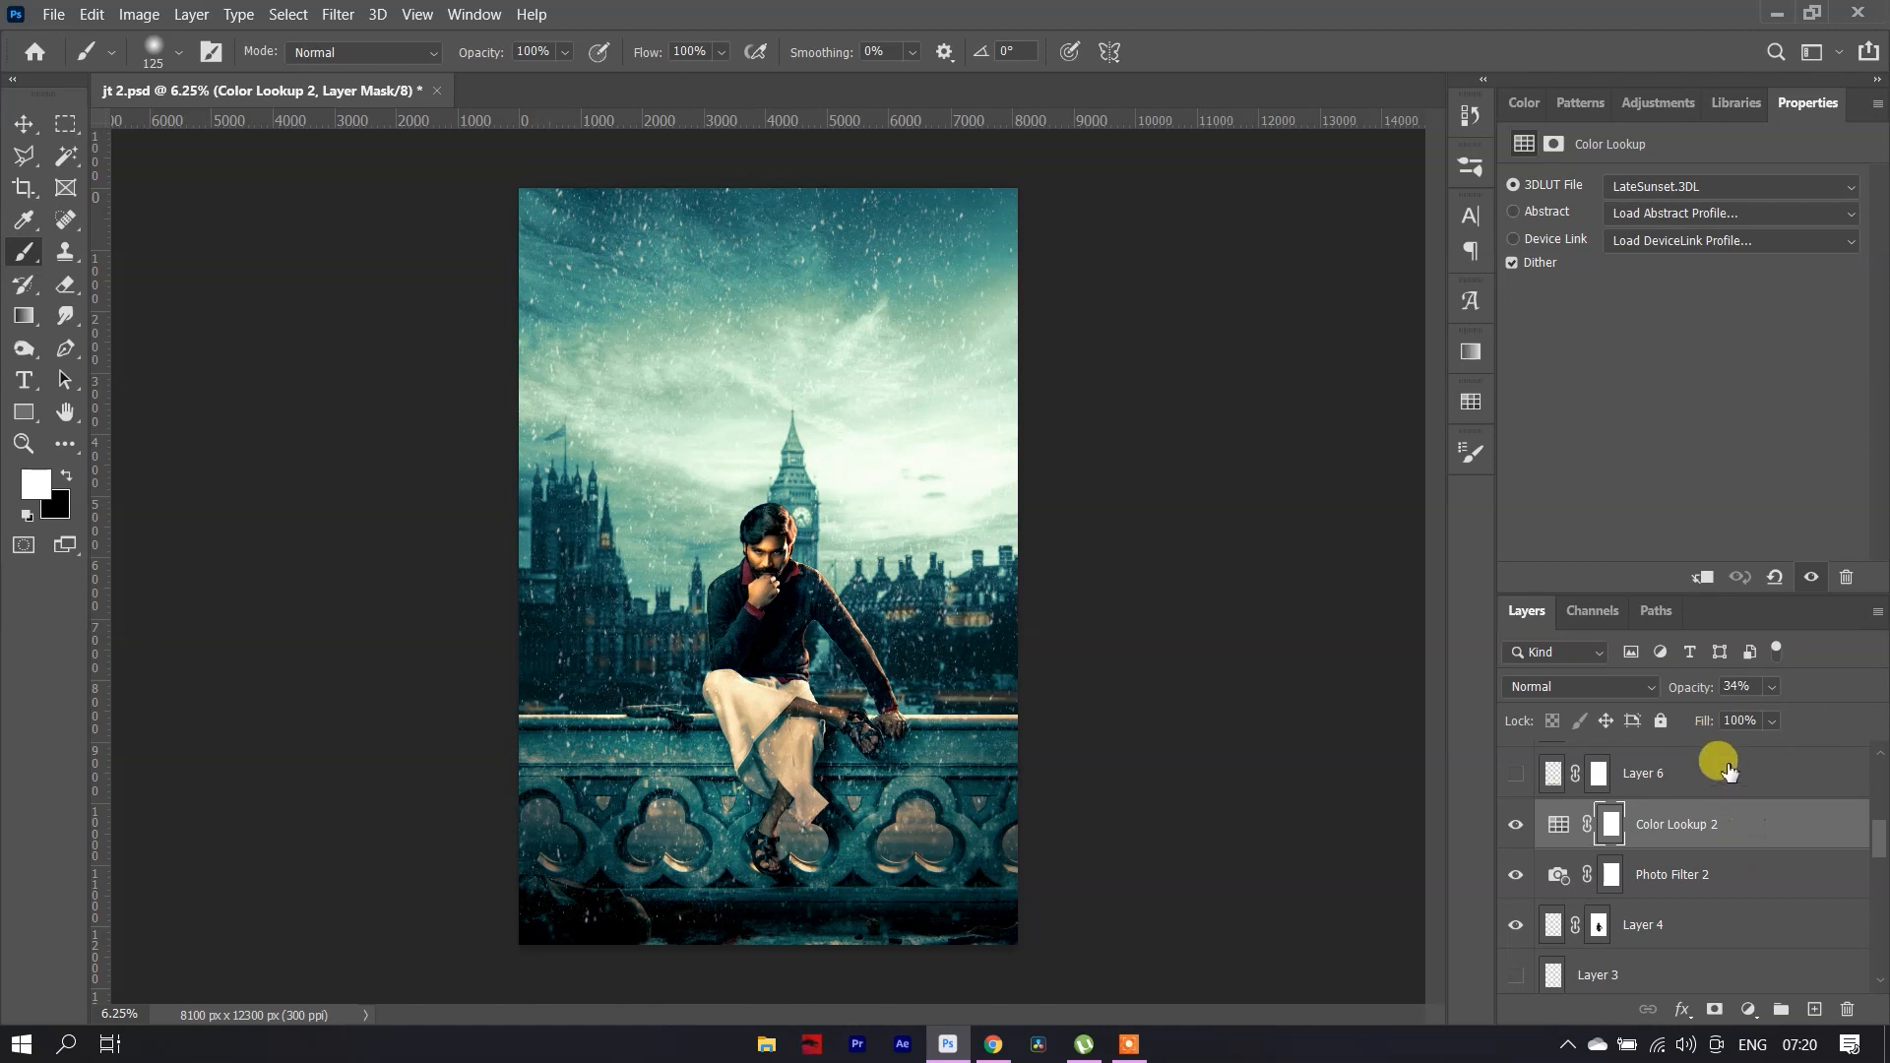
Select the movie title and credits layer Layer 6, make it visible, and activate the Magic Wand tool
scroll(1713, 768, "up", 1)
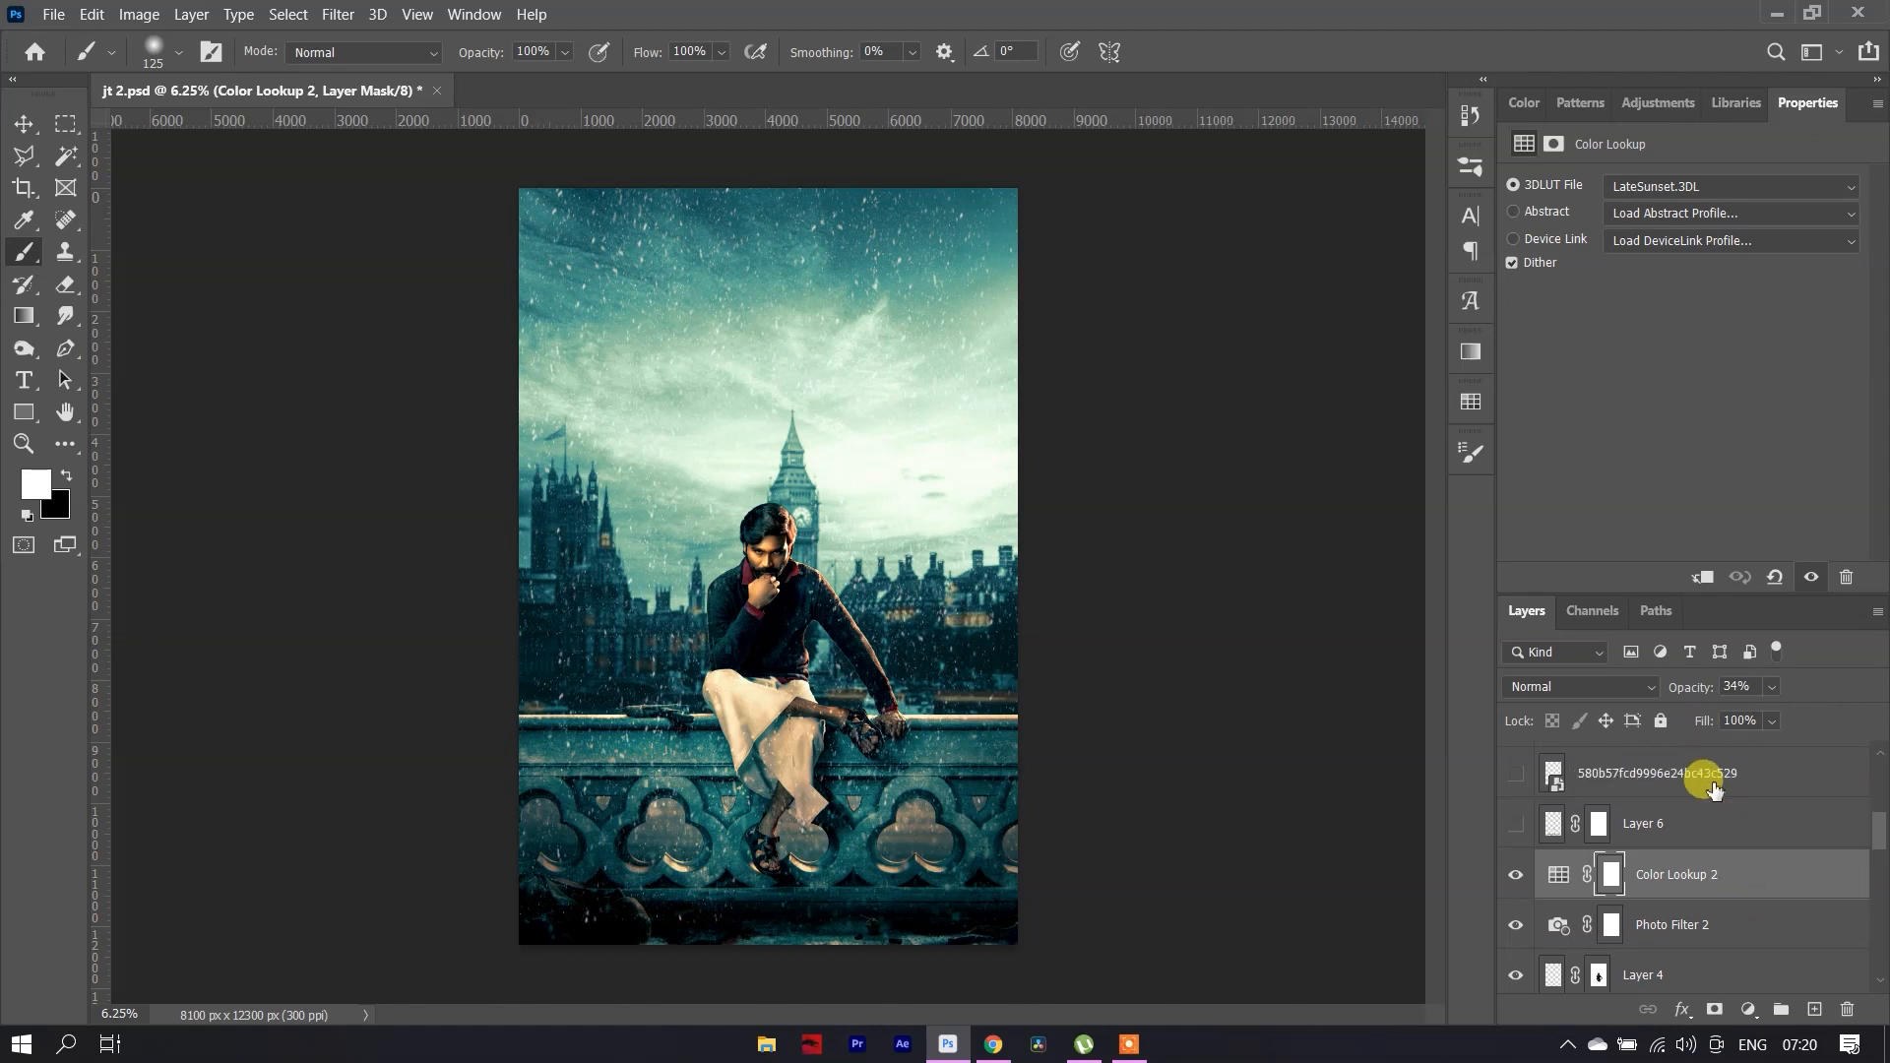
left_click(1601, 824)
left_click(1514, 827)
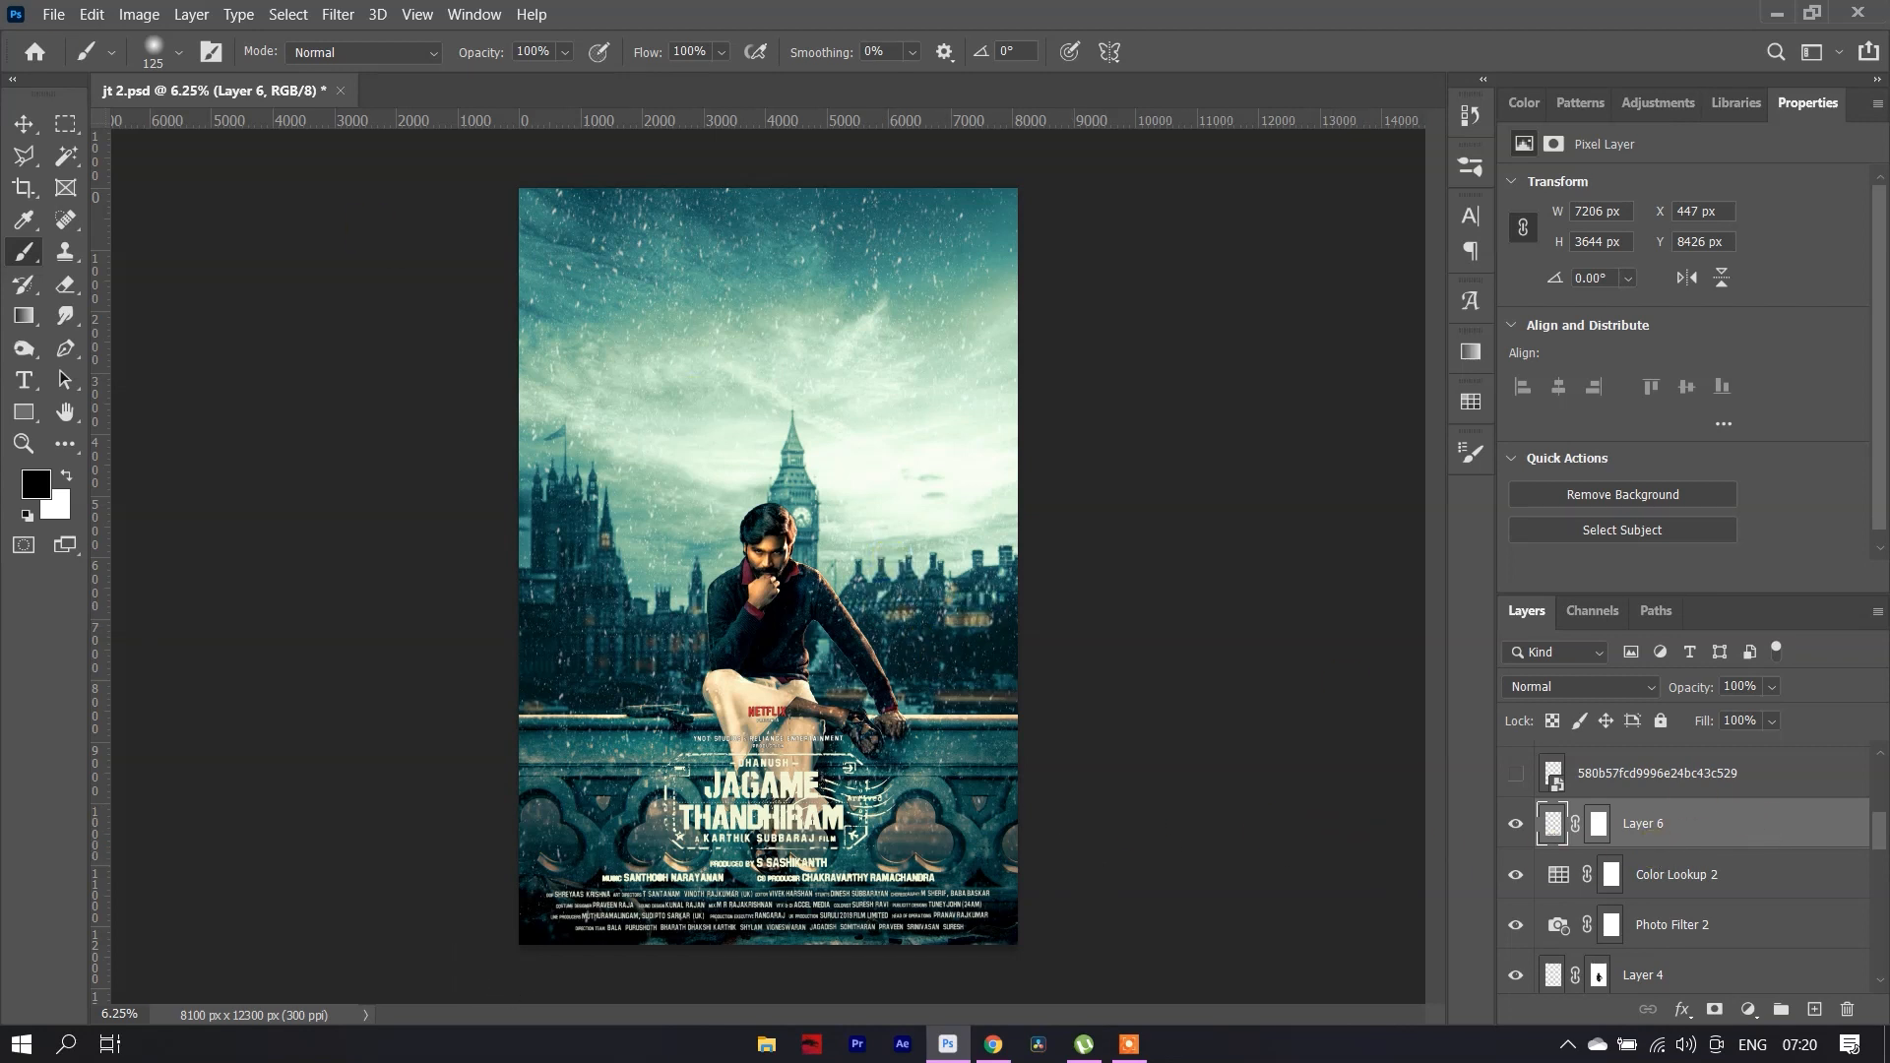
left_click(67, 155)
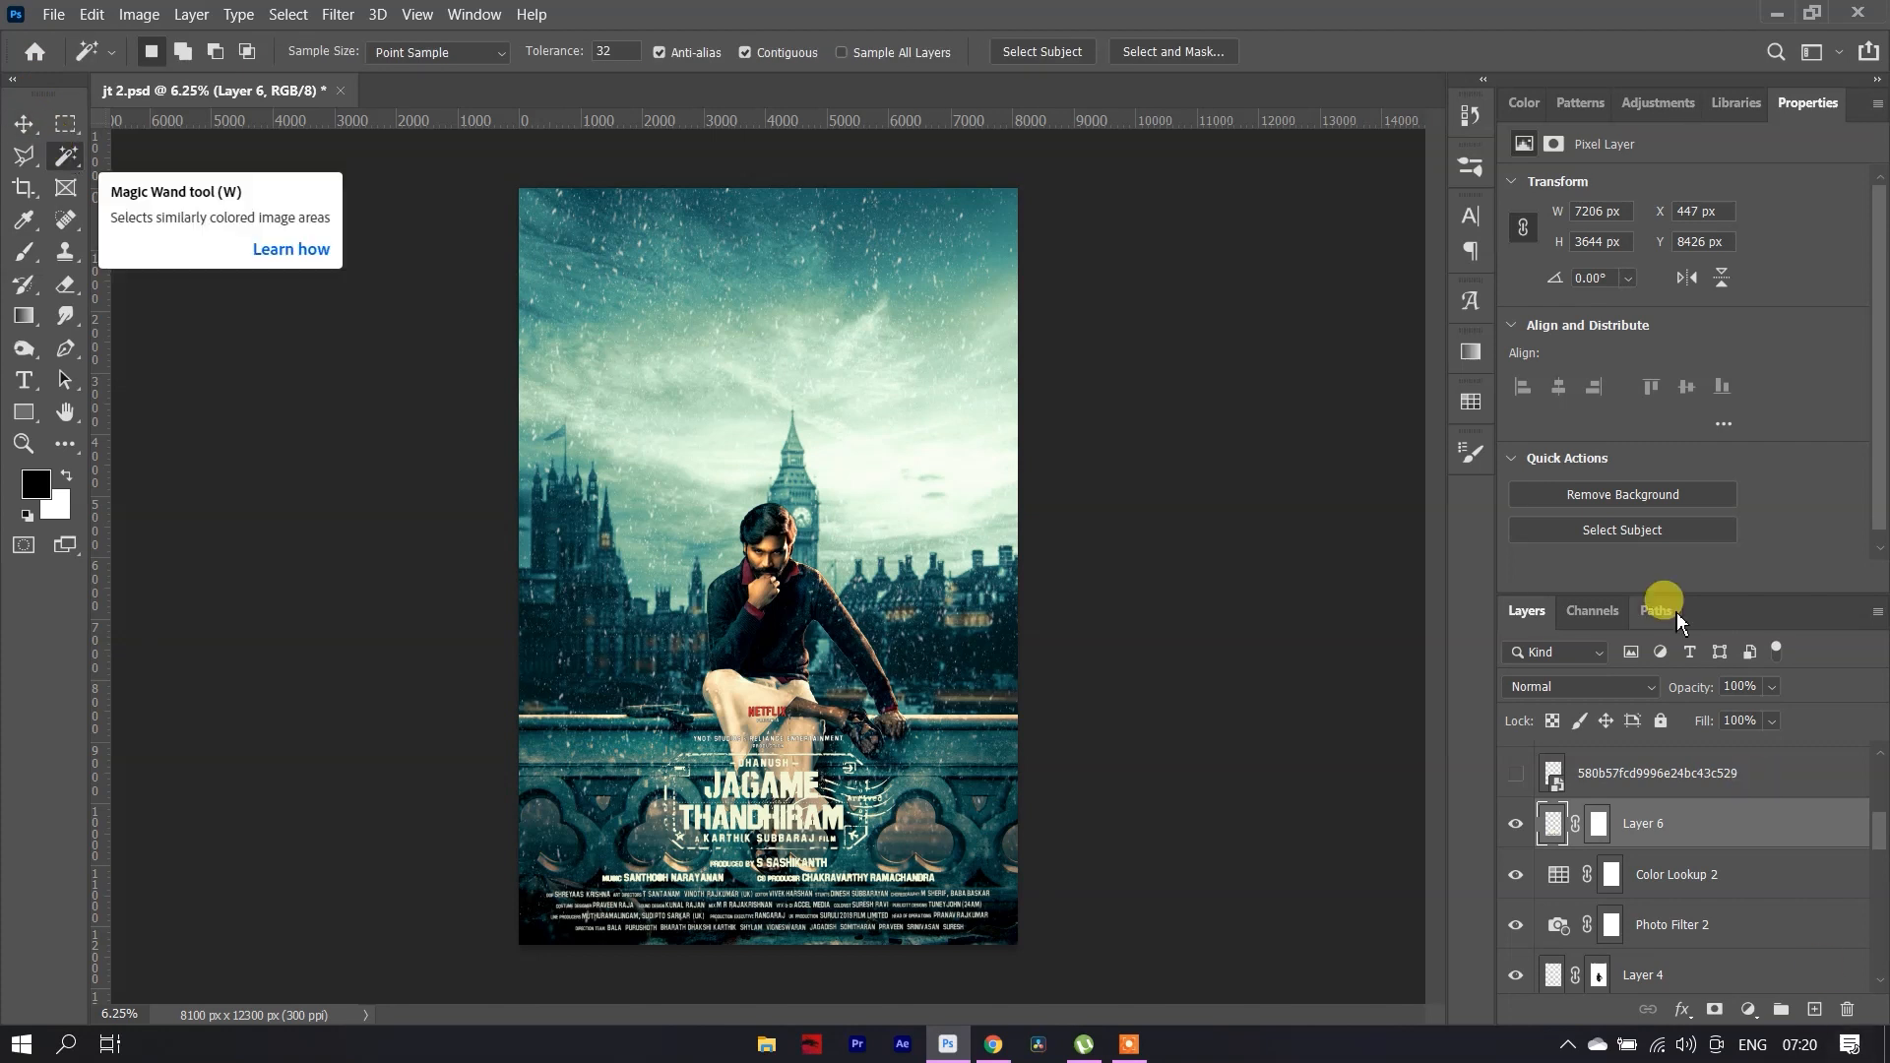
Make the Netflix logo layer and the "streaming from" and "from june 18" text layers above Layer 6 visible
scroll(1793, 813, "up", 1)
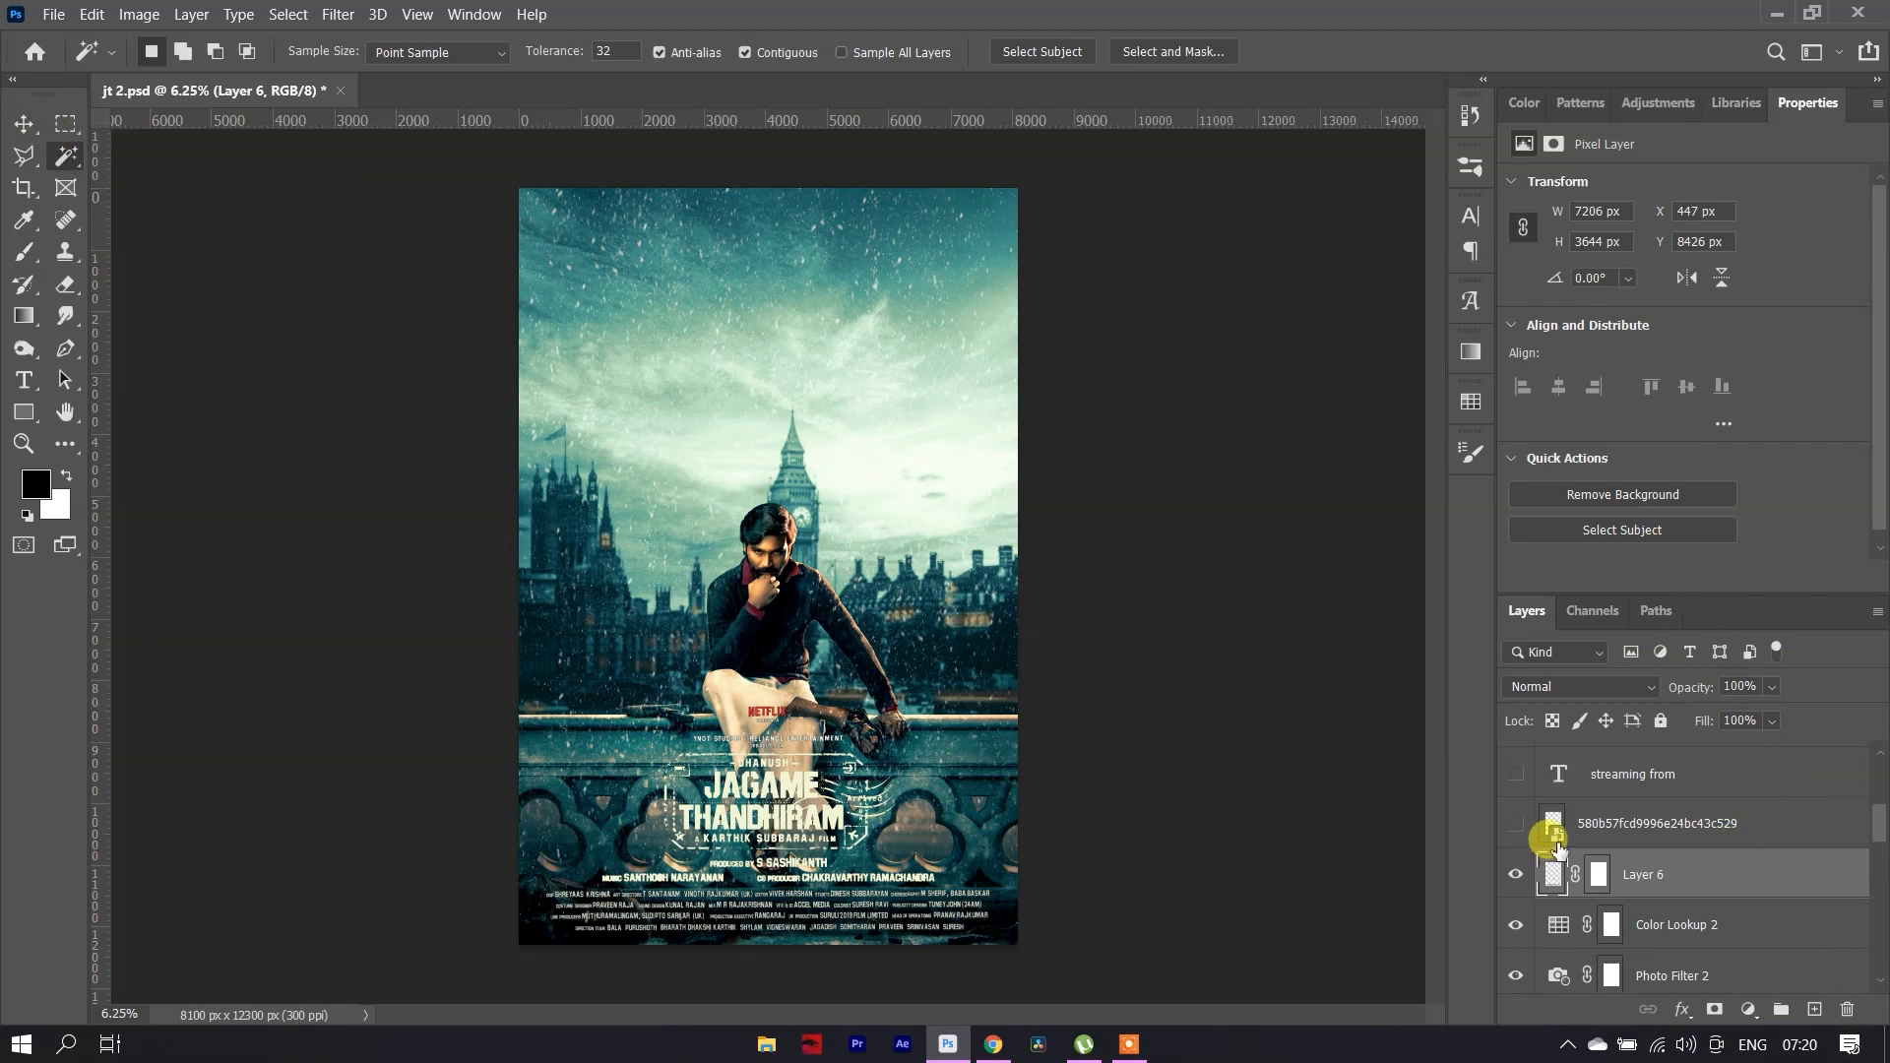
scroll(1602, 864, "up", 2)
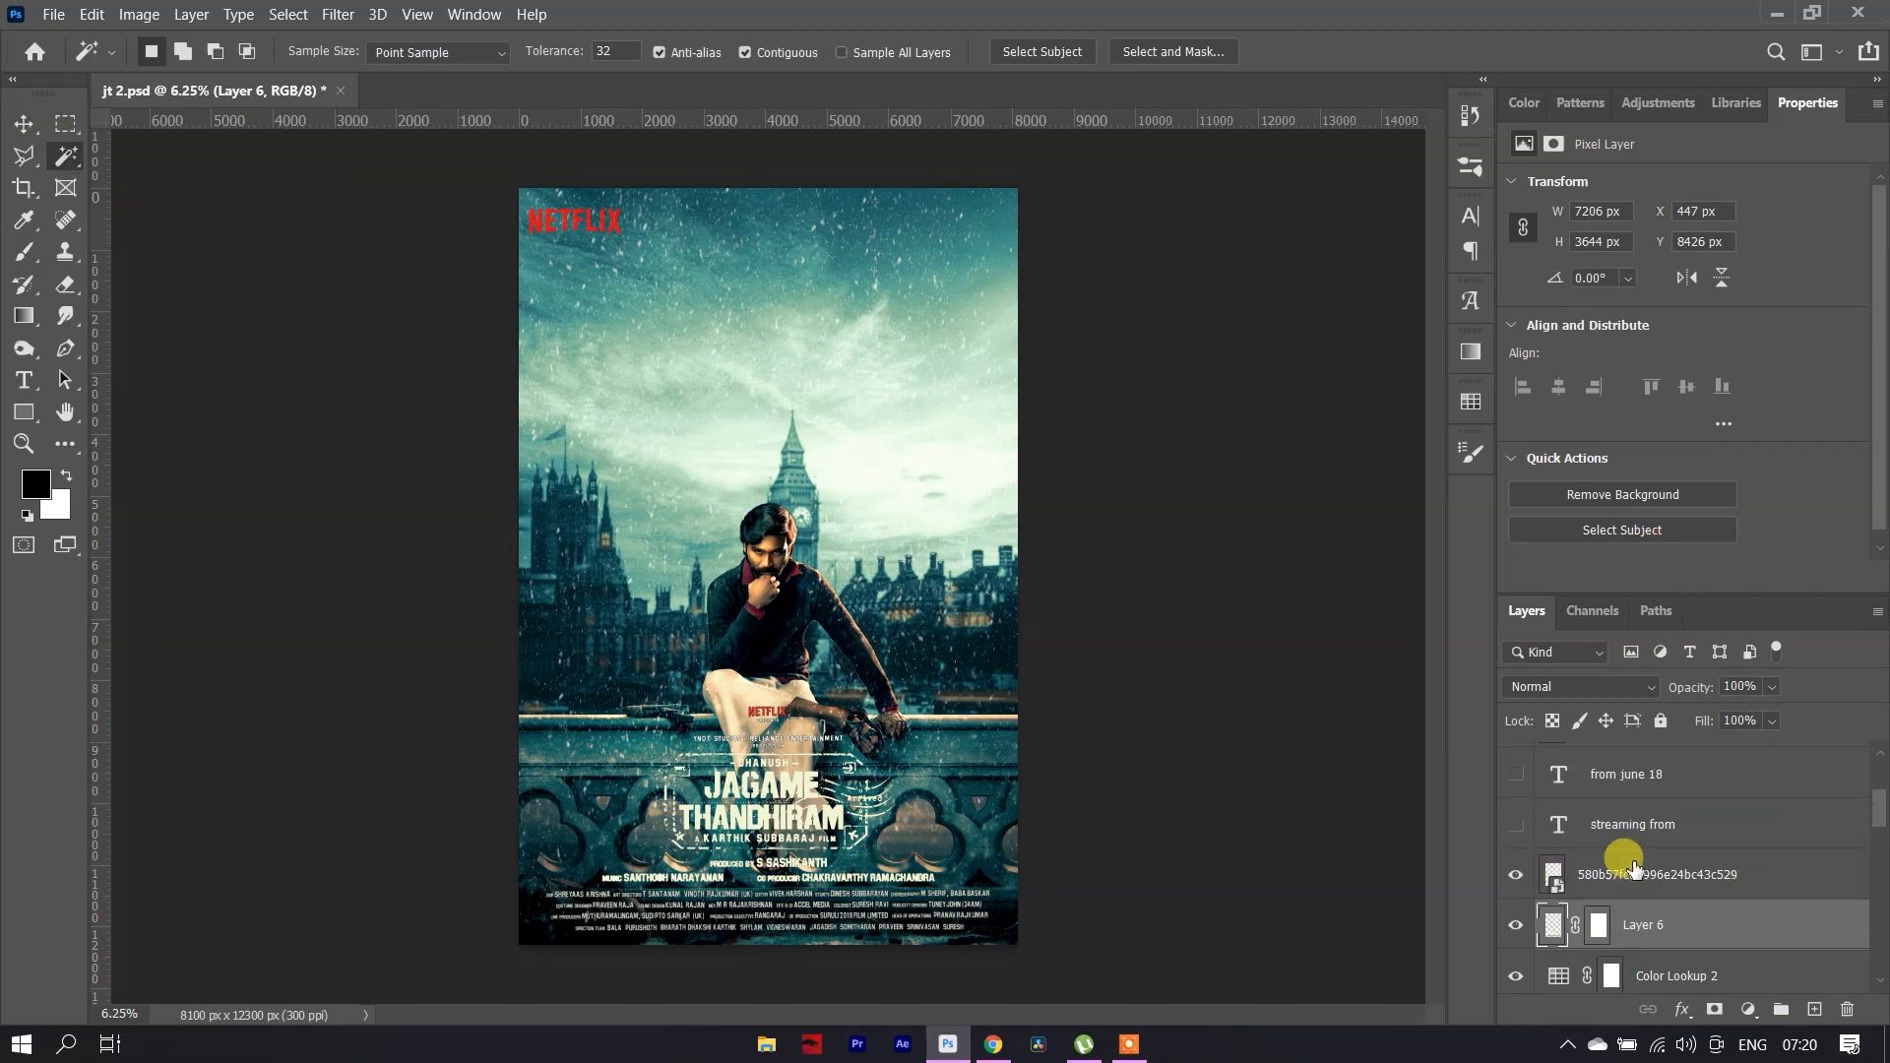
left_click(1515, 878)
left_click(1515, 824)
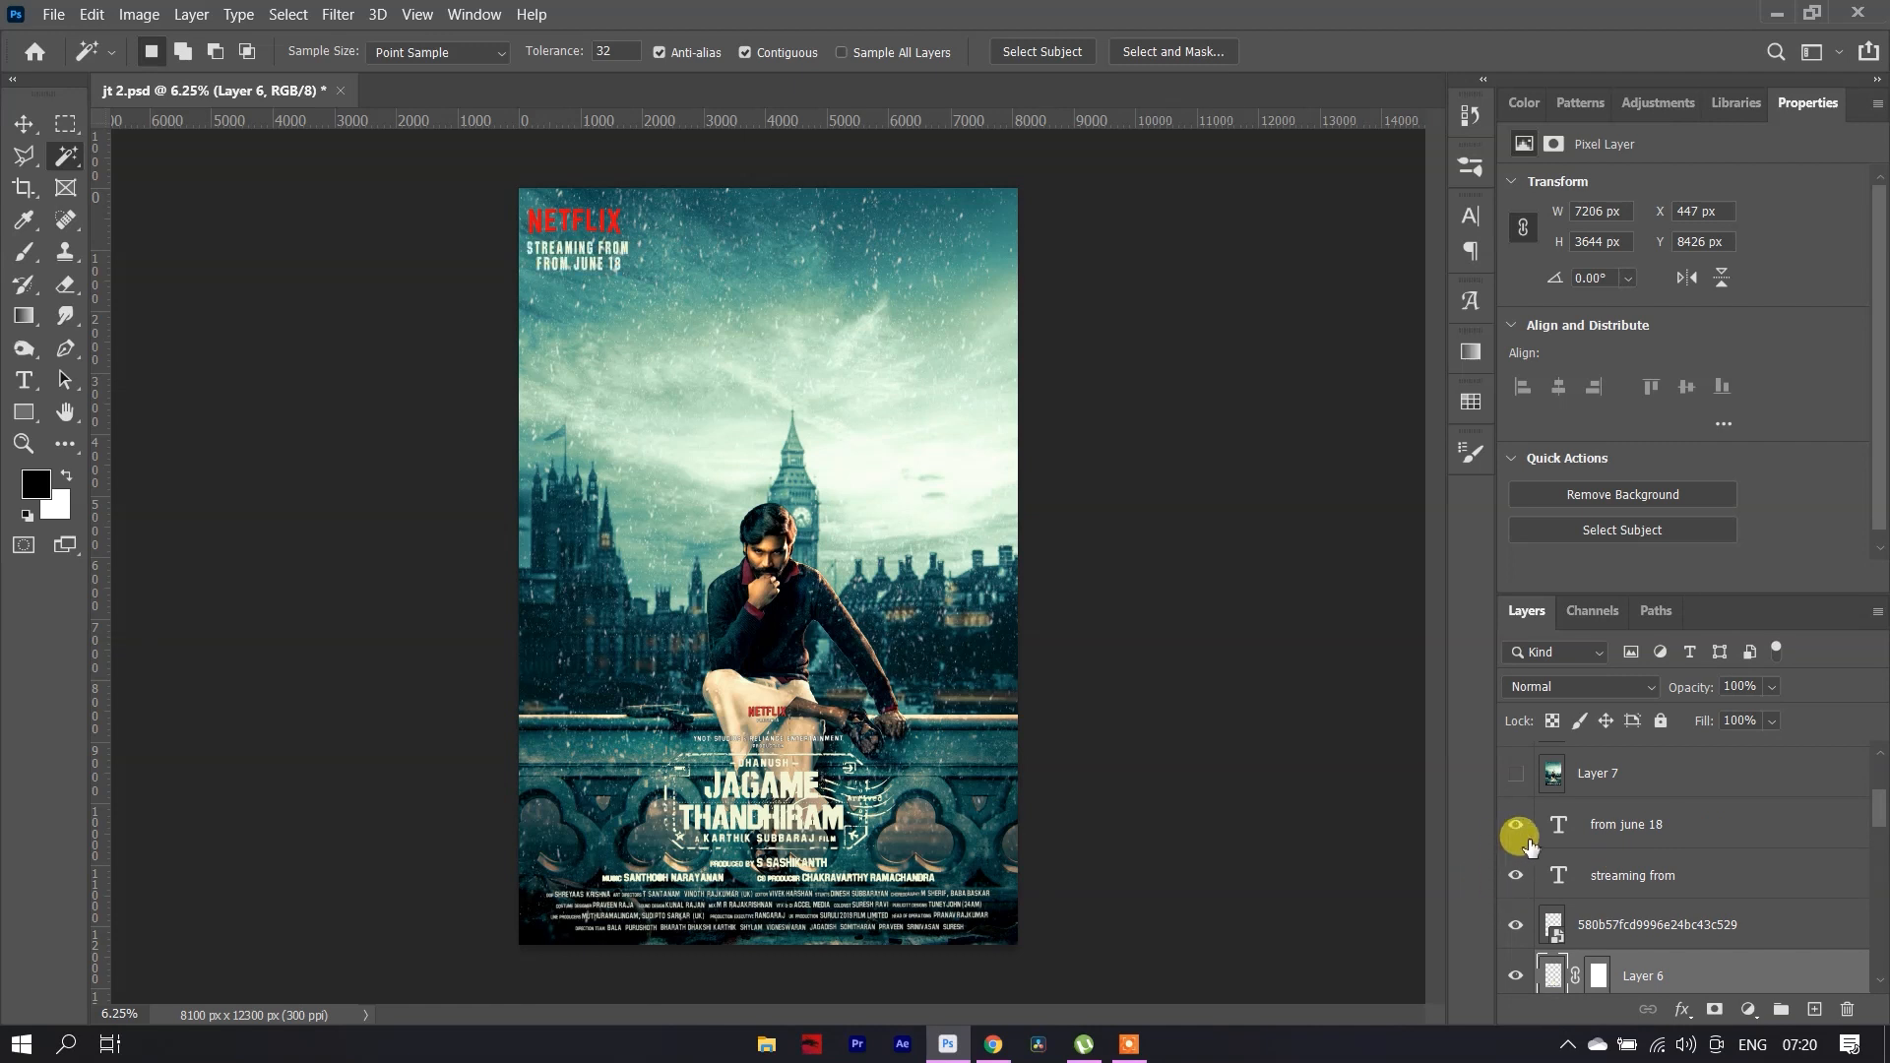
scroll(1521, 842, "up", 1)
left_click(1516, 832)
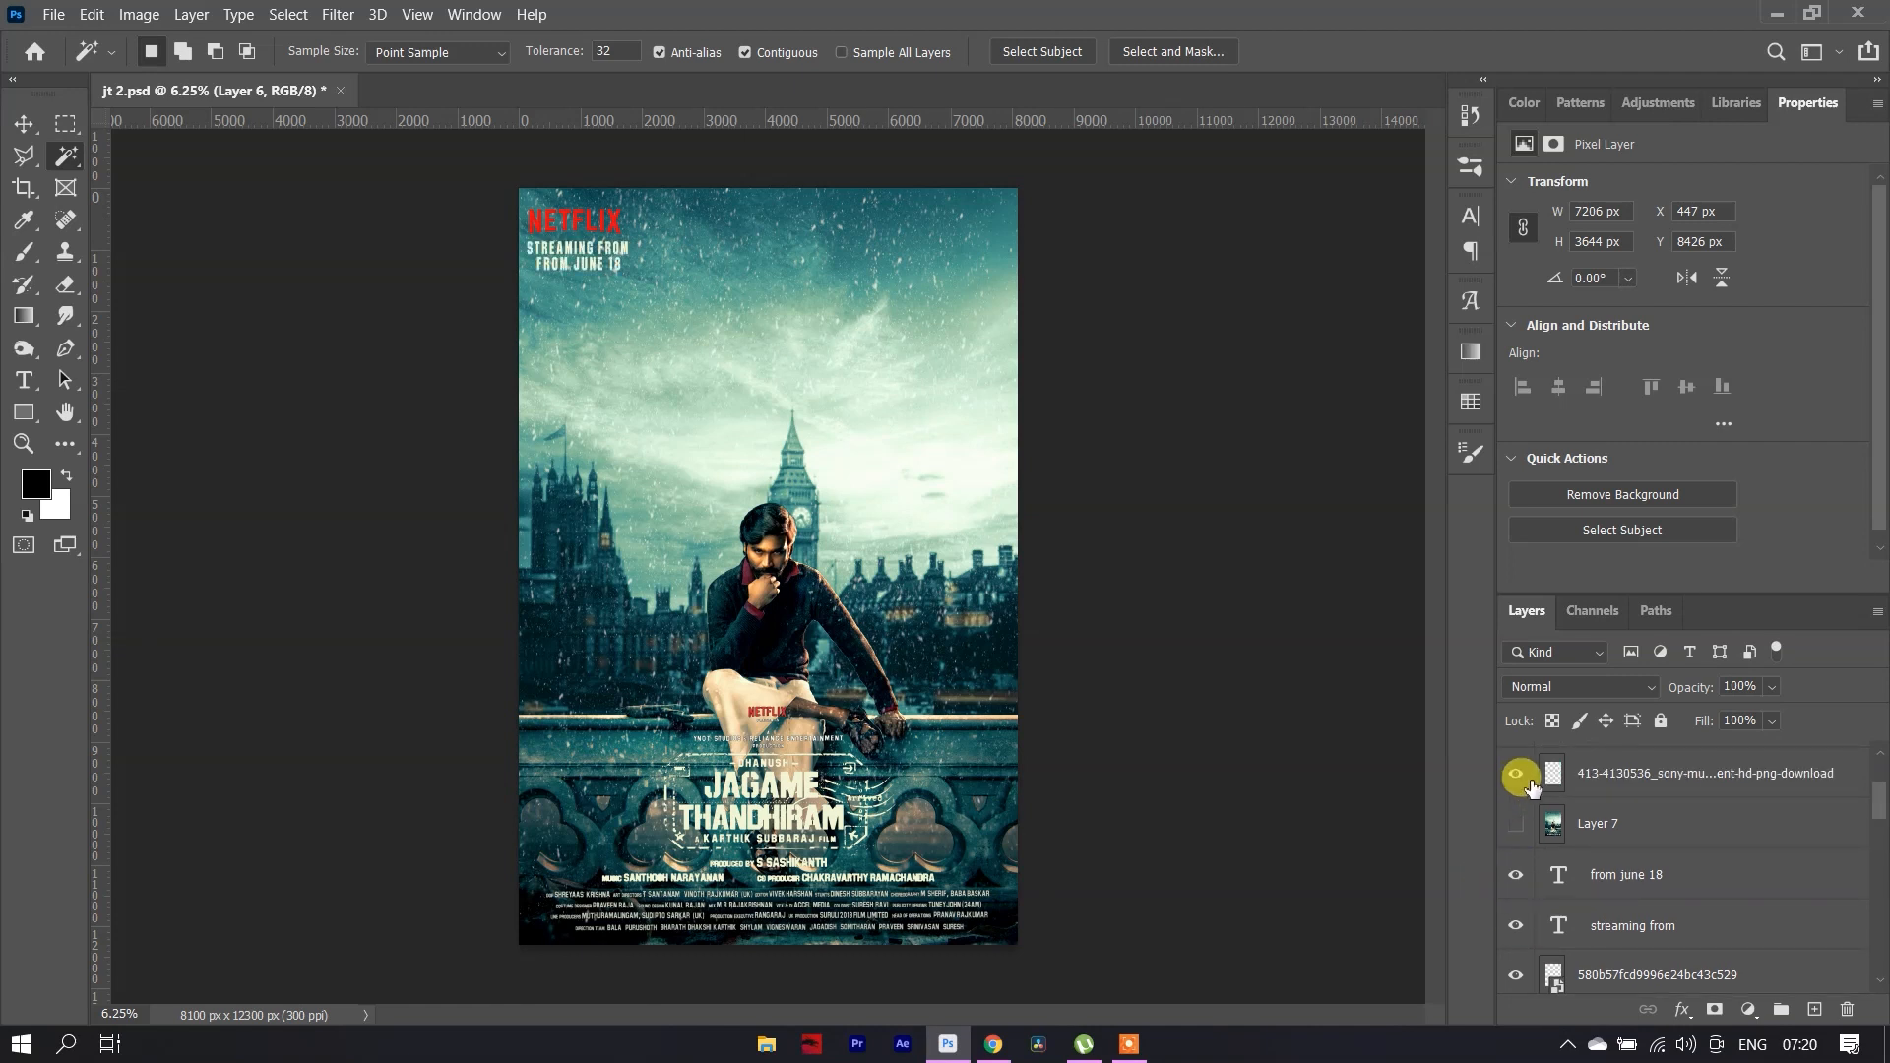
Show the Sony Music logo layer, Layer 8 and the NC STUDIO DESIGN text layer, leaving Layer 7 hidden
scroll(1530, 787, "up", 2)
scroll(1550, 809, "up", 1)
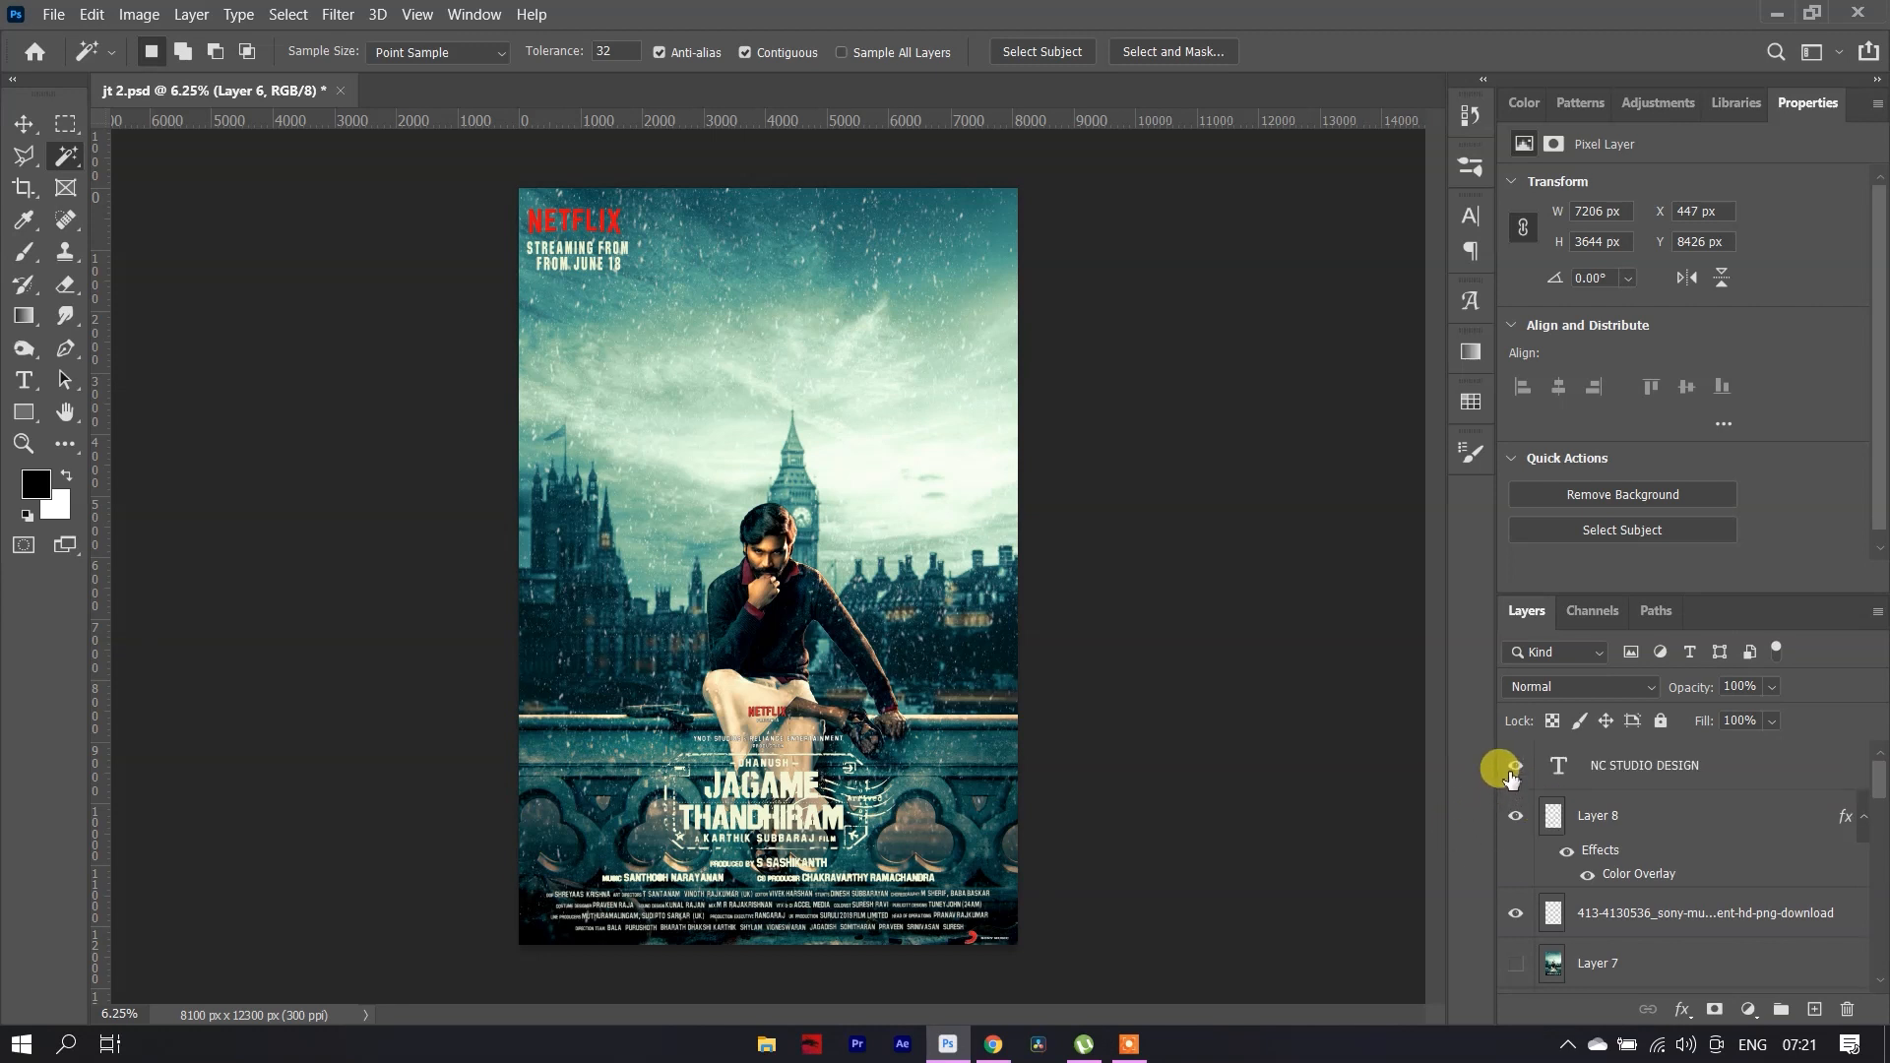
left_click(1516, 766)
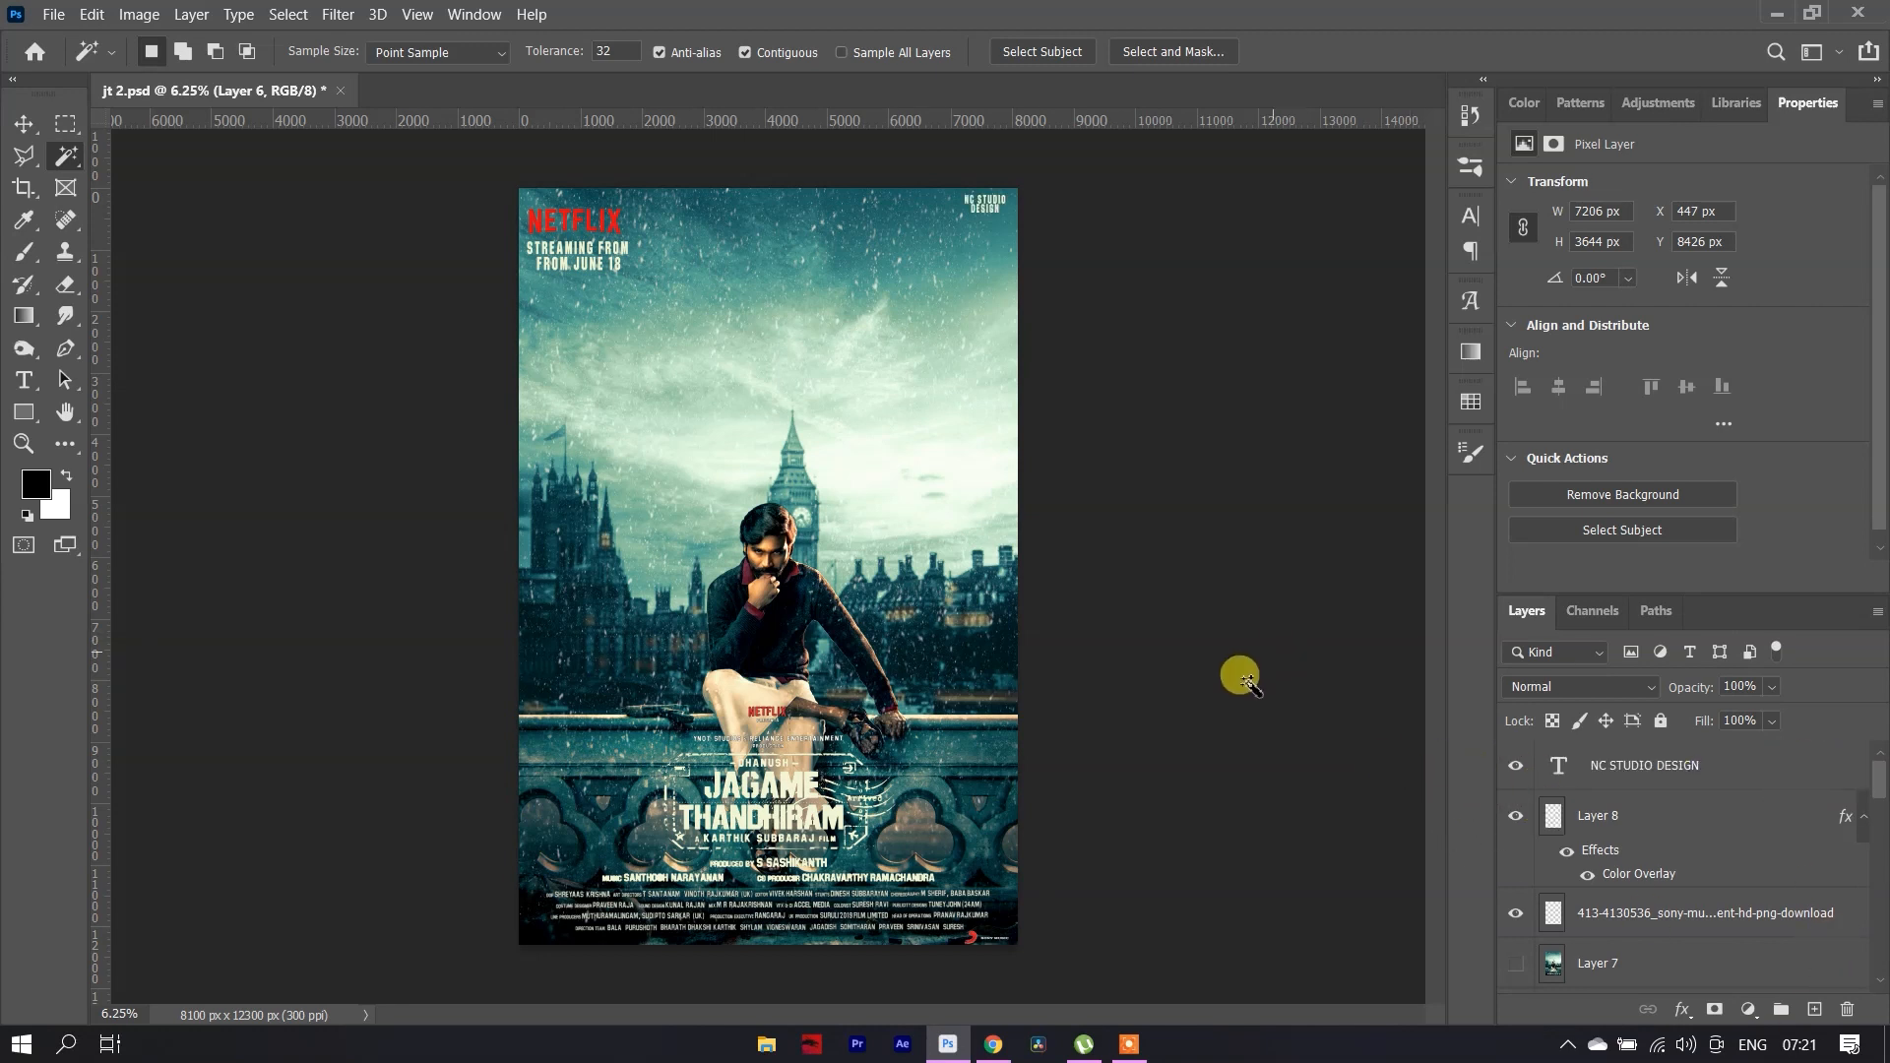